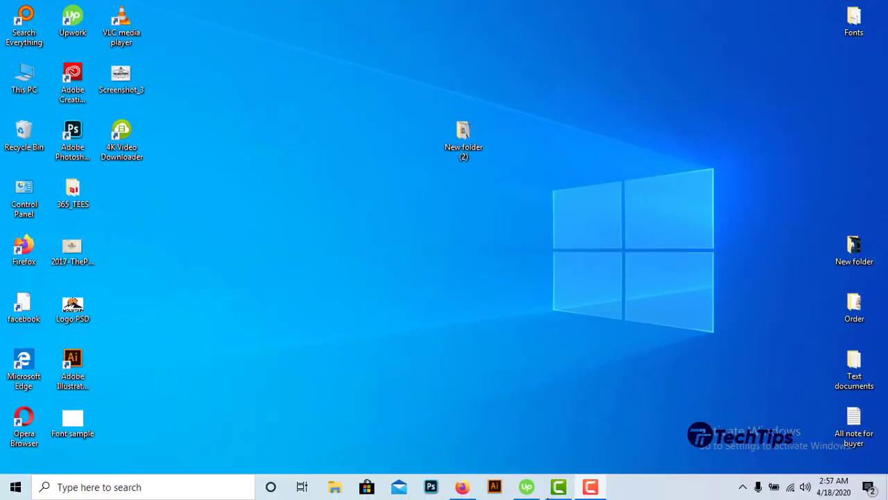
Step: Open the client's Upwork conversation, select the business name 'Ready for business solutions', and minimize Messages
{"action": "left_click", "coordinate": [531, 490]}
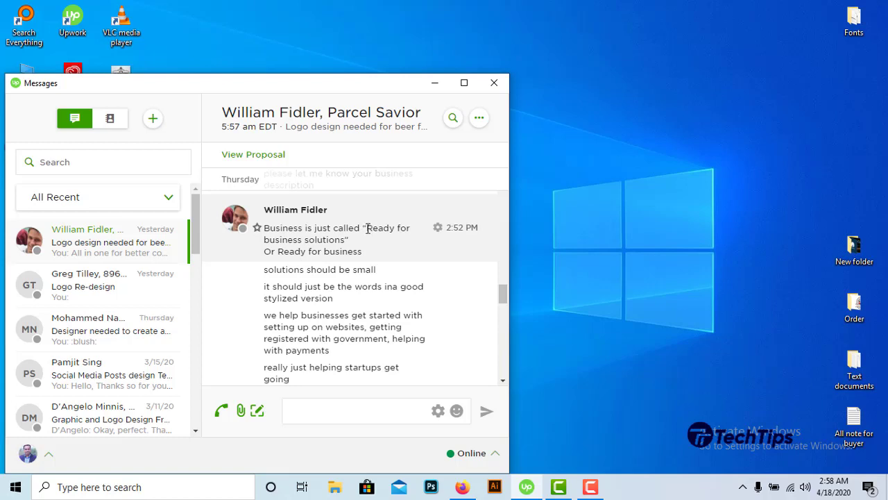
{"action": "left_click_drag", "start_coordinate": [366, 229], "coordinate": [341, 240]}
{"action": "key", "text": "ctrl+c"}
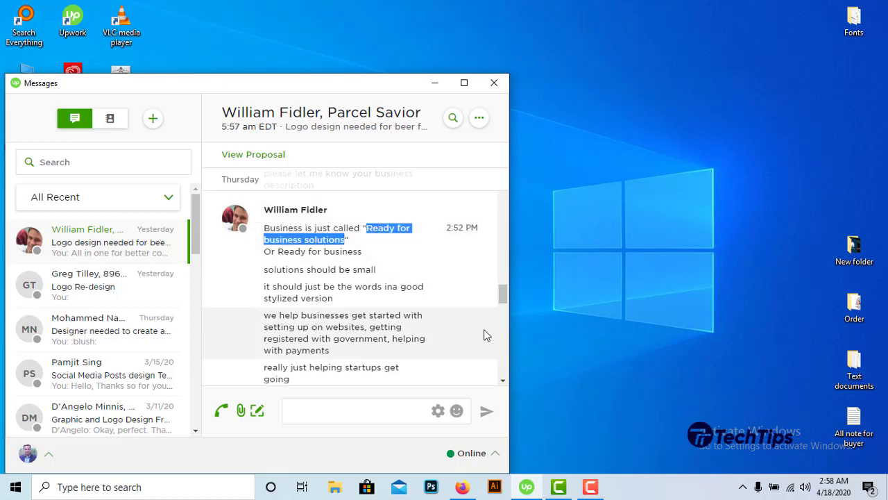
{"action": "left_click", "coordinate": [435, 83]}
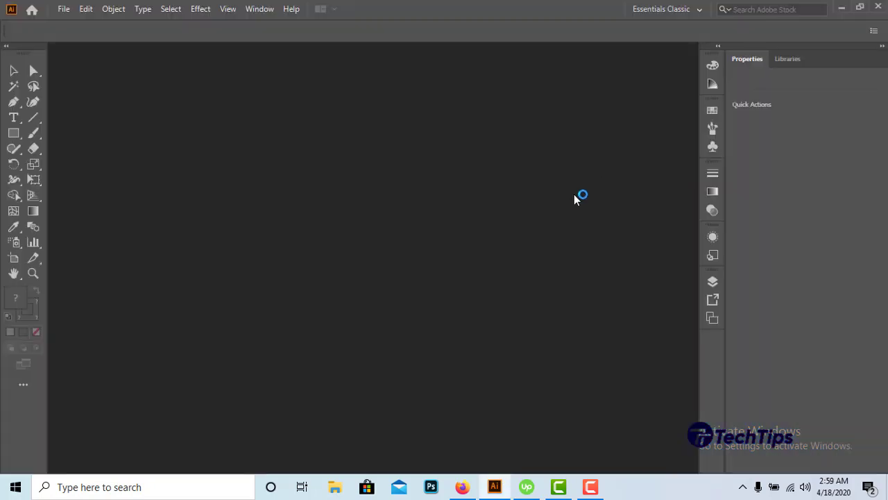
Step: Start a new document sized 1920 × 1080 with units set to pixels
{"action": "left_click", "coordinate": [67, 11]}
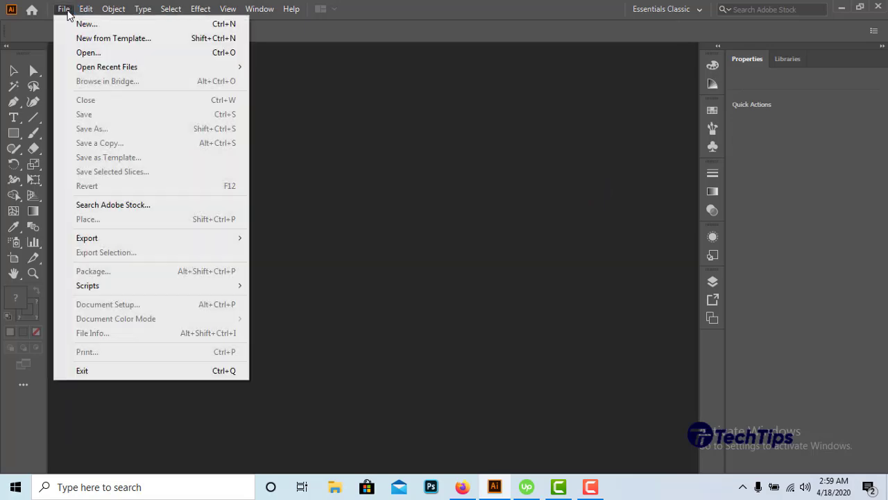
{"action": "left_click", "coordinate": [94, 27]}
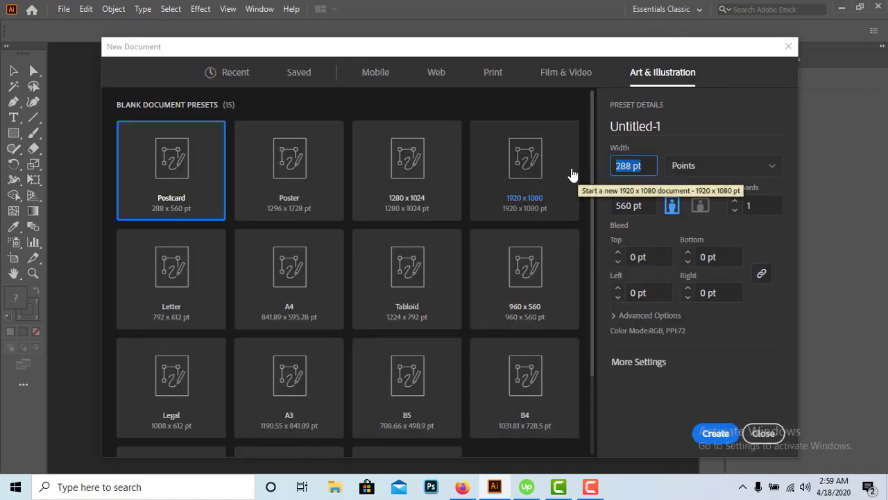
{"action": "type", "text": "1920"}
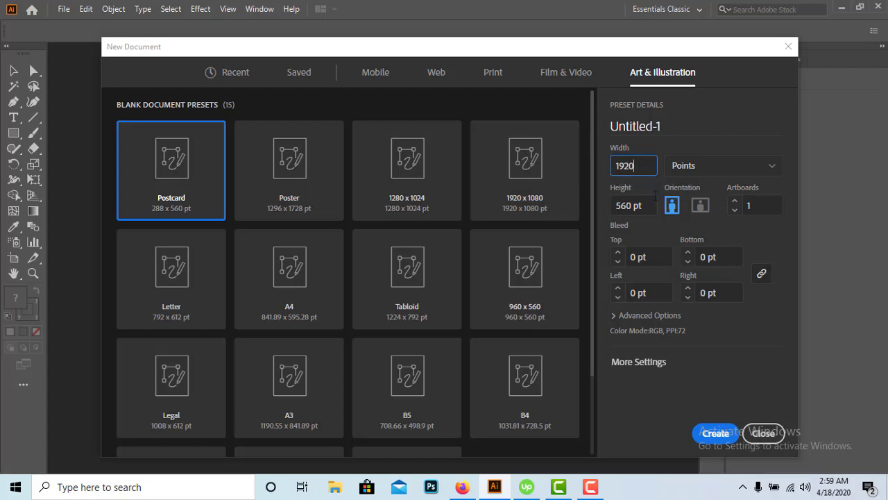
{"action": "left_click", "coordinate": [649, 203]}
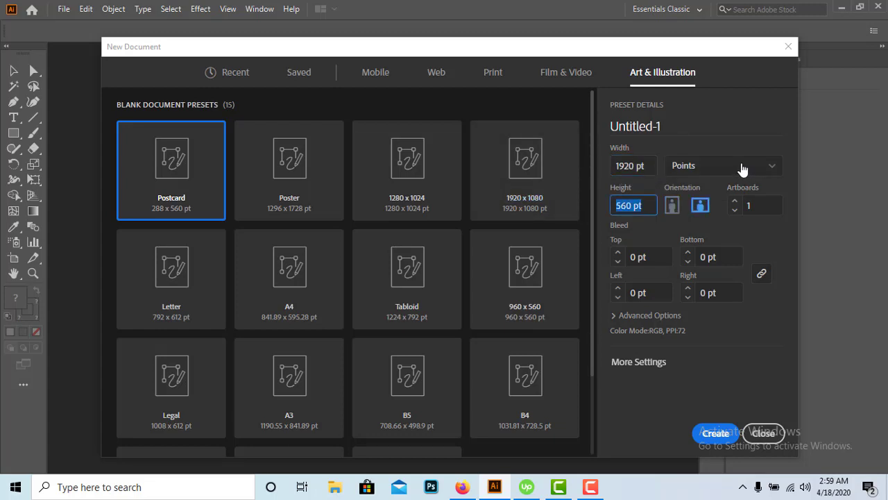
{"action": "left_click", "coordinate": [743, 166]}
{"action": "left_click", "coordinate": [683, 301]}
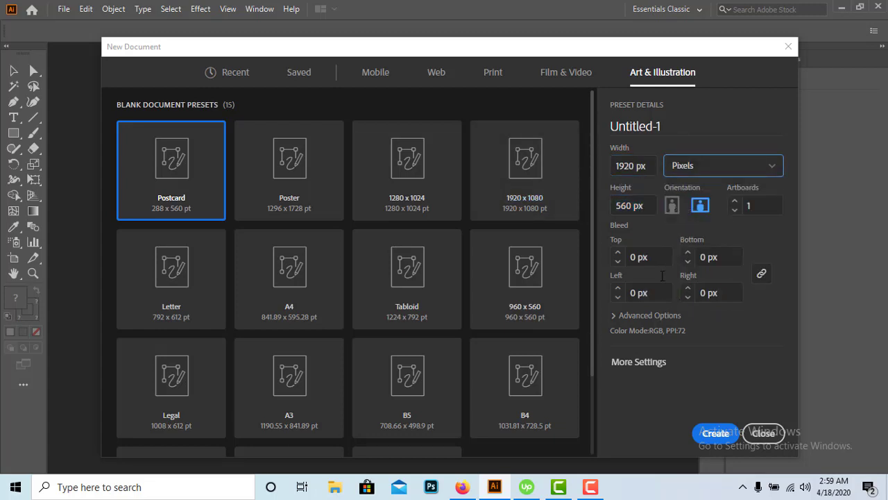
{"action": "left_click", "coordinate": [643, 202]}
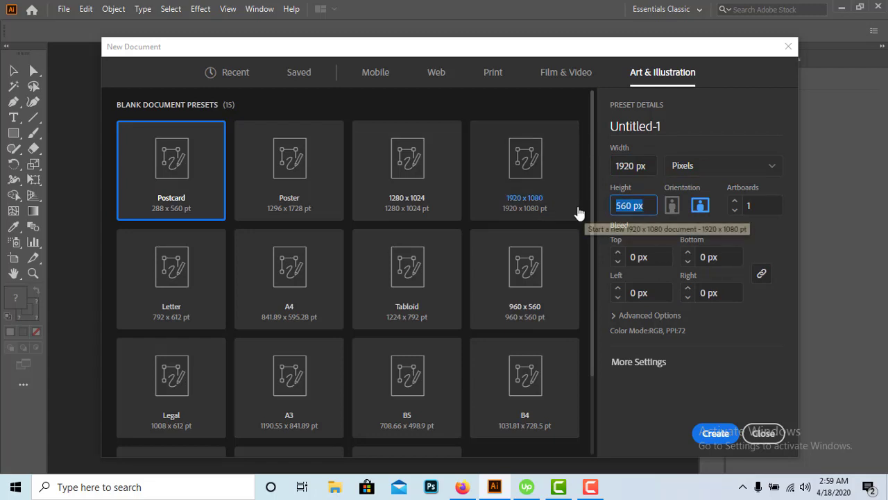
{"action": "type", "text": "1080"}
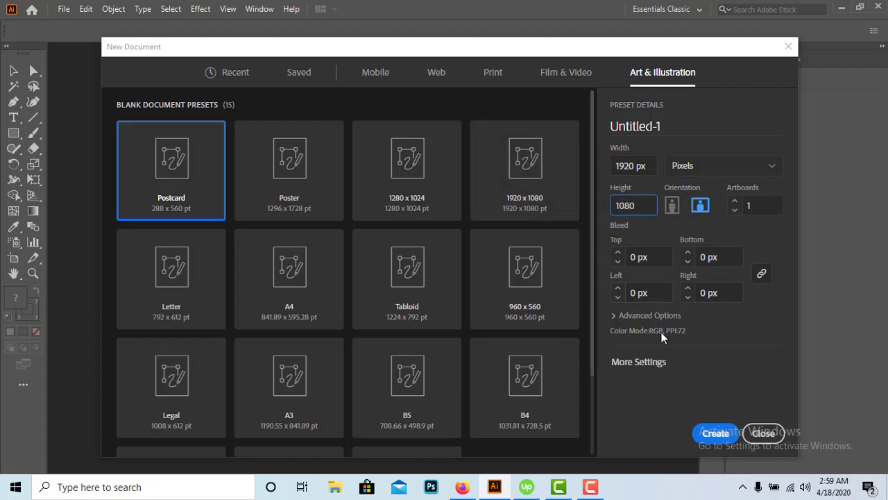
Step: Set CMYK colour mode and High (300 ppi) raster effects, then create the document
{"action": "left_click", "coordinate": [634, 317]}
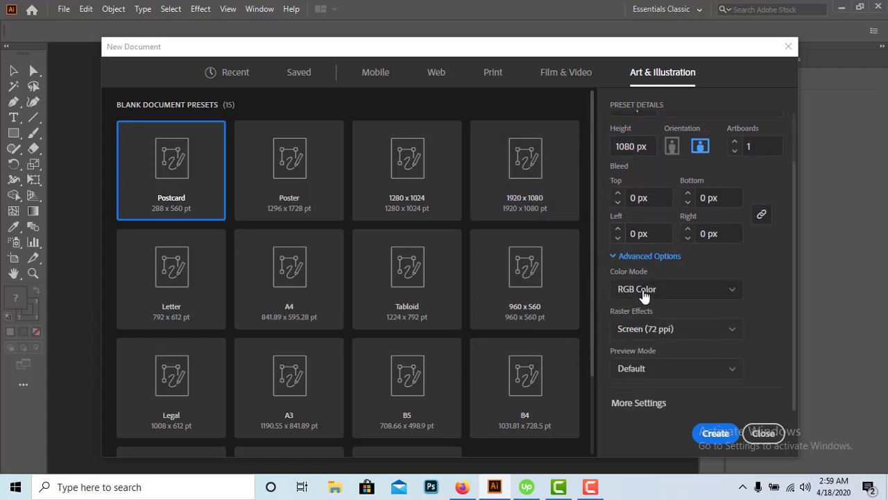
{"action": "left_click", "coordinate": [641, 297]}
{"action": "left_click", "coordinate": [635, 333]}
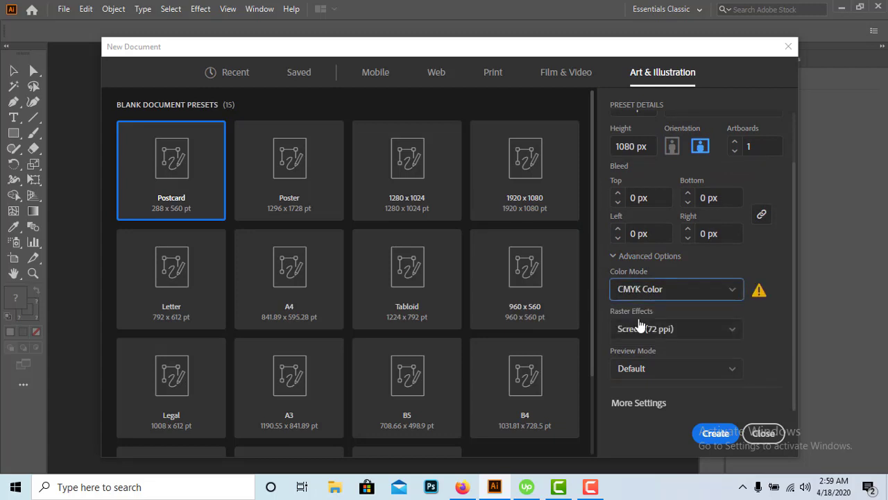
{"action": "left_click", "coordinate": [639, 330]}
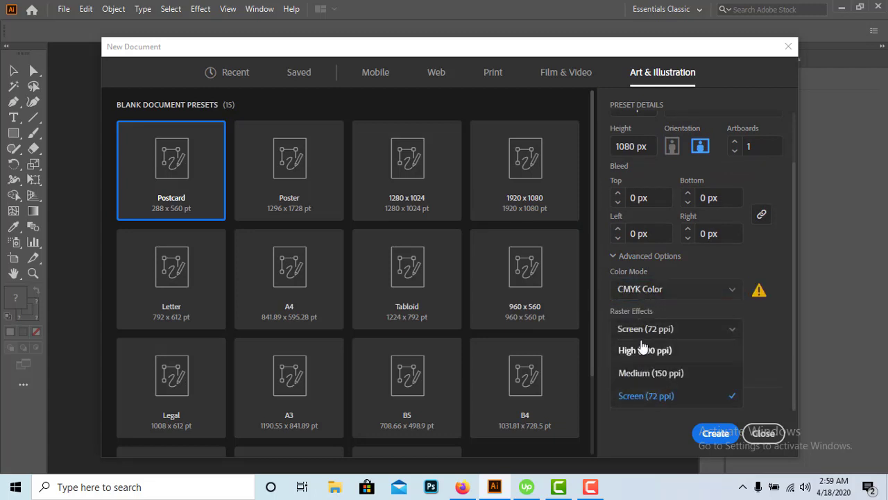
{"action": "left_click", "coordinate": [641, 351]}
{"action": "left_click", "coordinate": [713, 433]}
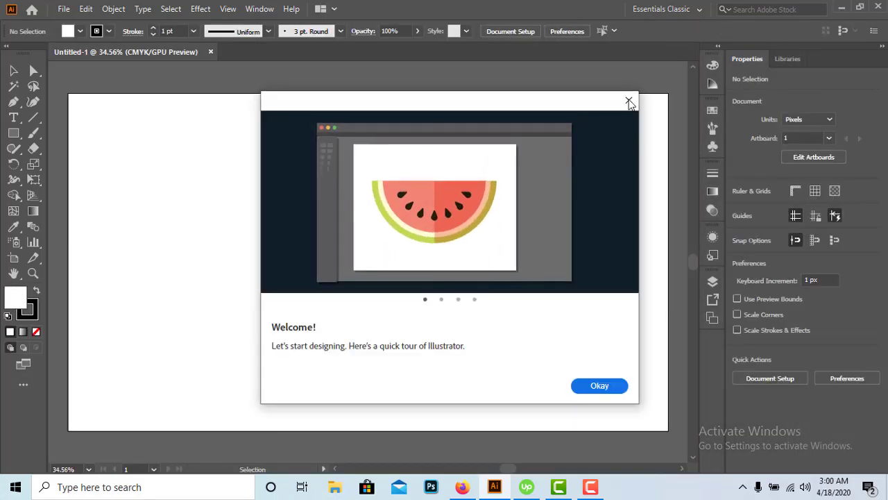
Step: Dismiss the welcome tour and paste 'Ready for business solutions' as a new text object
{"action": "left_click", "coordinate": [630, 102]}
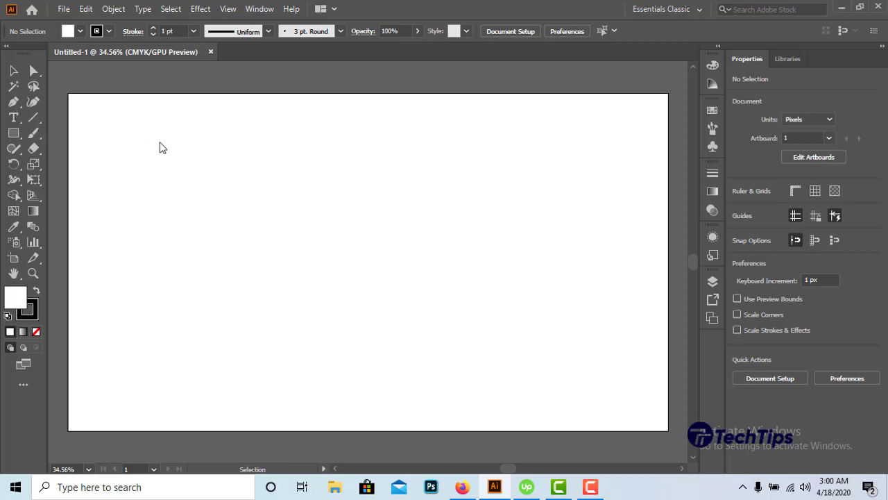
{"action": "left_click", "coordinate": [14, 118]}
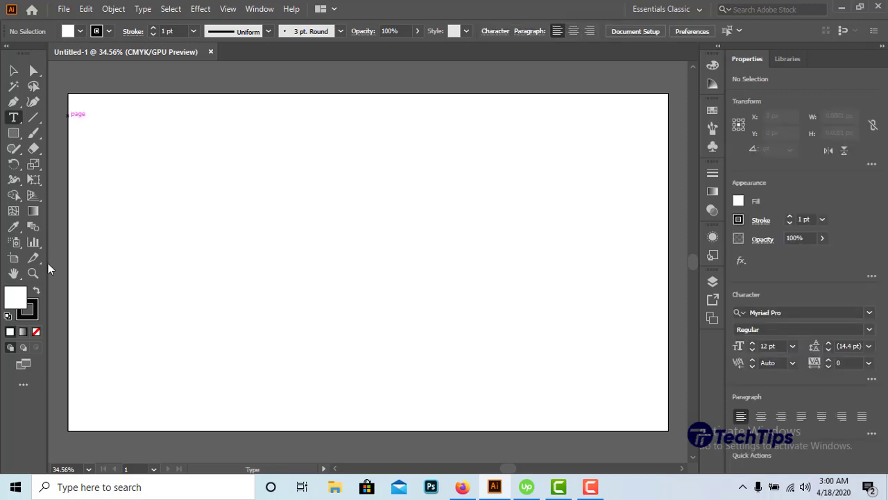
{"action": "left_click", "coordinate": [236, 227]}
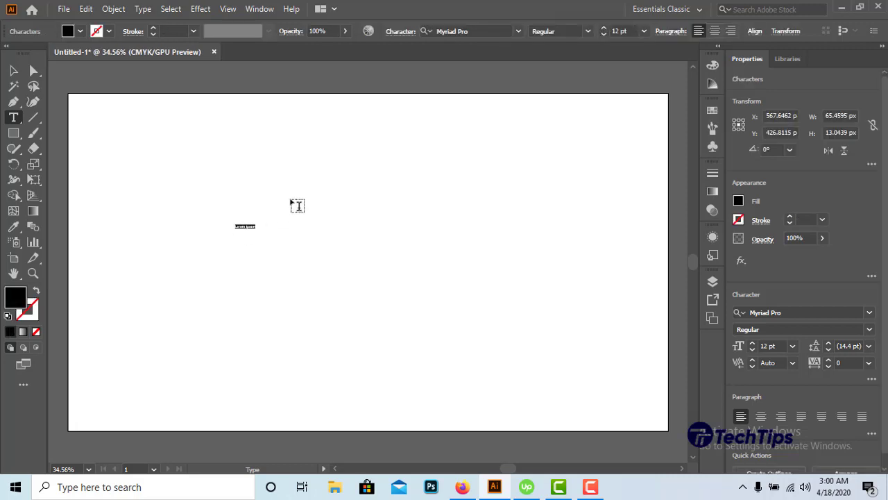
{"action": "key", "text": "ctrl+v"}
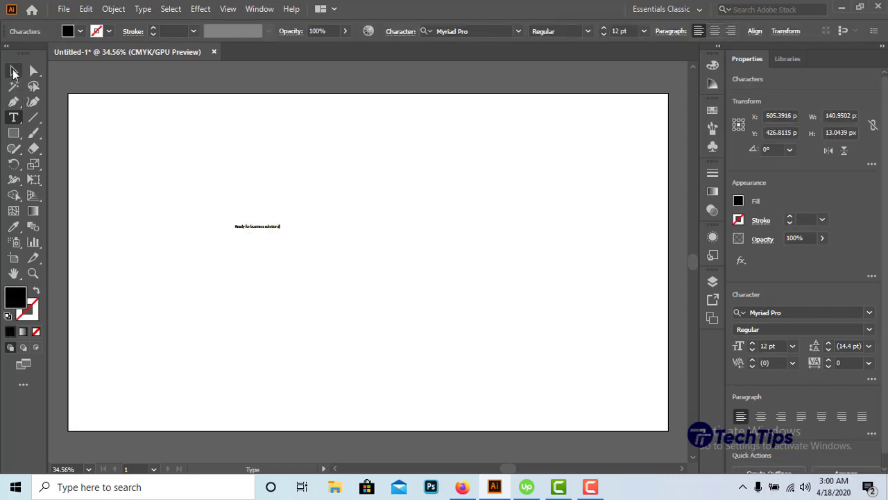
Step: Enlarge the text to about 90 pt and move it below the artboard
{"action": "left_click", "coordinate": [14, 70]}
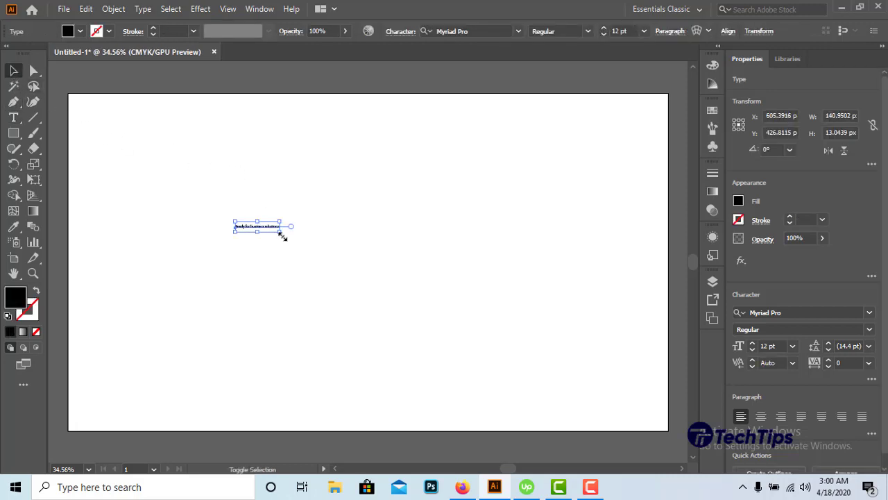
{"action": "left_click_drag", "start_coordinate": [288, 242], "coordinate": [421, 304]}
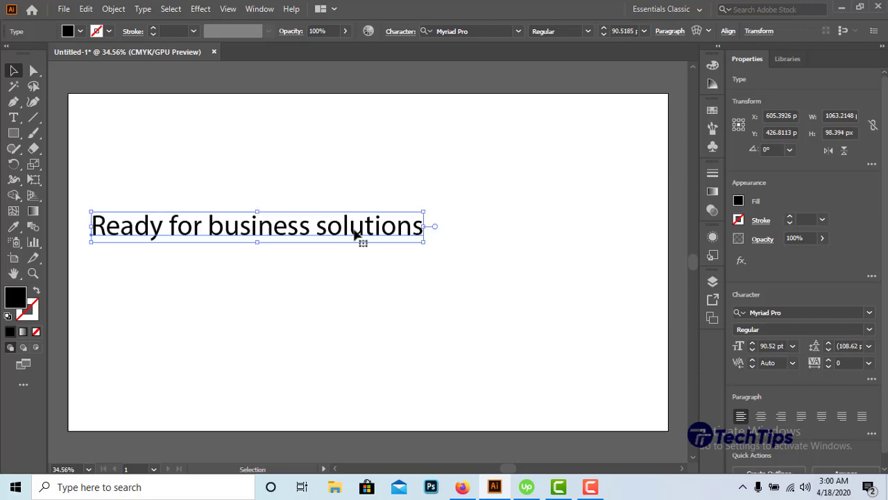
{"action": "mouse_move", "coordinate": [359, 238]}
{"action": "left_mouse_down"}
{"action": "mouse_move", "coordinate": [421, 409]}
{"action": "mouse_move", "coordinate": [438, 420]}
{"action": "left_mouse_up"}
{"action": "scroll", "coordinate": [438, 420], "scroll_direction": "down", "scroll_amount": 3}
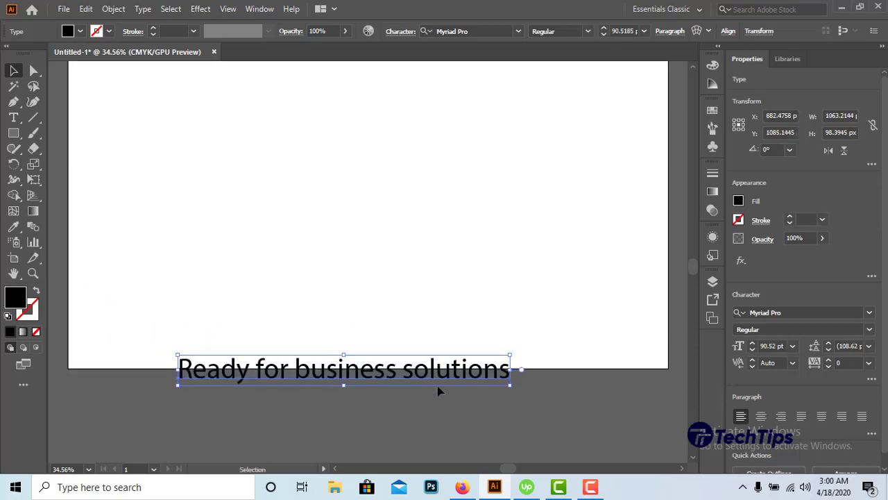
{"action": "left_click_drag", "start_coordinate": [435, 385], "coordinate": [442, 413]}
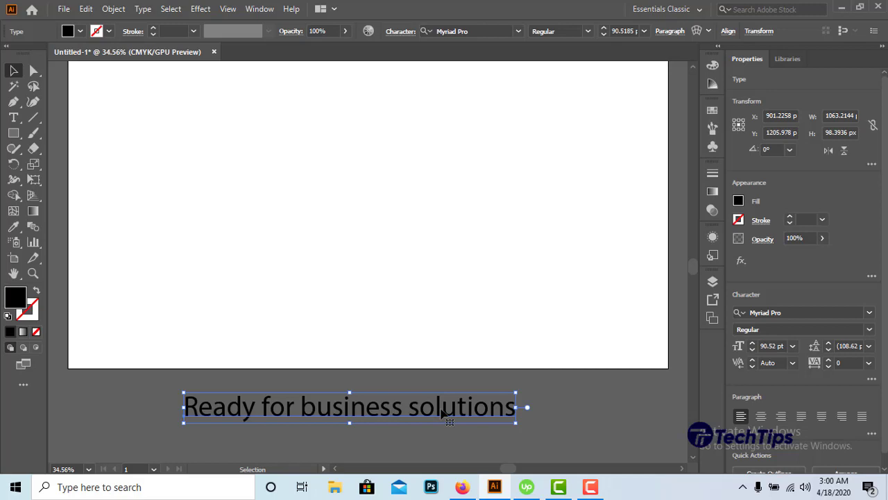
{"action": "left_click", "coordinate": [408, 324]}
{"action": "scroll", "coordinate": [405, 271], "scroll_direction": "up", "scroll_amount": 2}
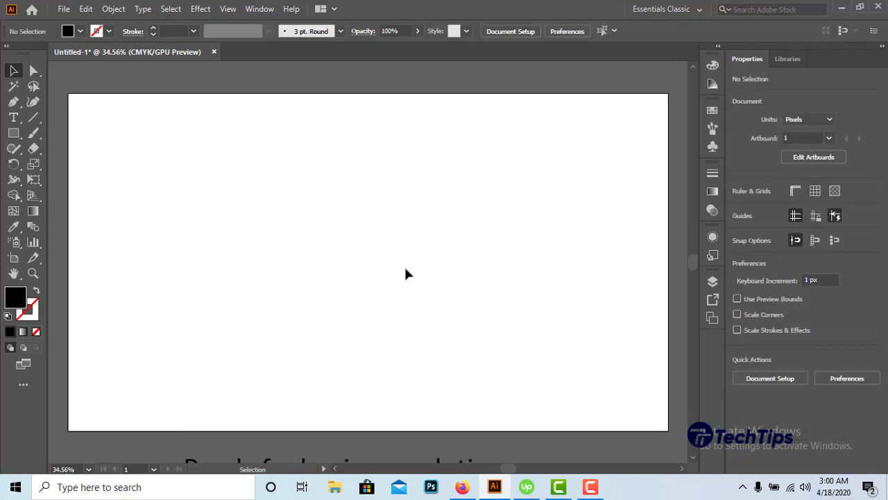
Step: Drag the pencil sketch photo from New folder (2) onto the artboard as a 1440 × 810 px linked image
{"action": "left_click", "coordinate": [841, 6]}
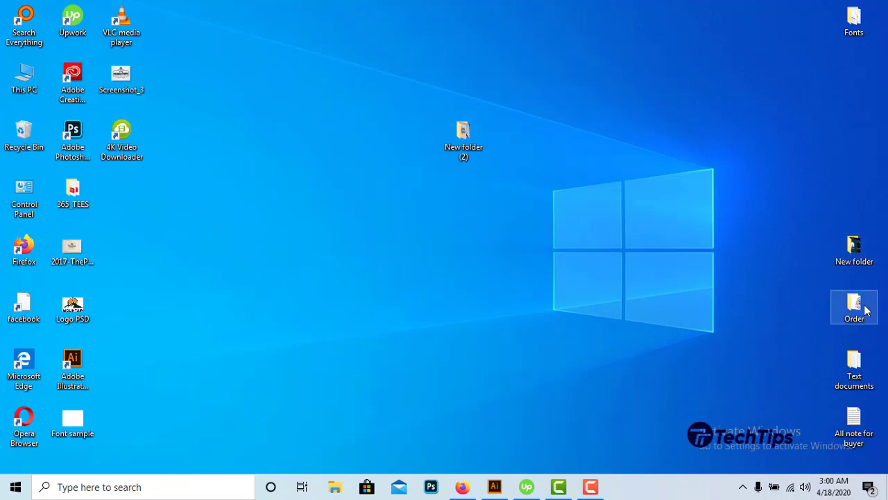
{"action": "double_click", "coordinate": [469, 121]}
{"action": "mouse_move", "coordinate": [385, 141]}
{"action": "left_mouse_down"}
{"action": "mouse_move", "coordinate": [475, 339]}
{"action": "mouse_move", "coordinate": [382, 265]}
{"action": "left_mouse_up"}
{"action": "scroll", "coordinate": [522, 288], "scroll_direction": "down", "scroll_amount": 2}
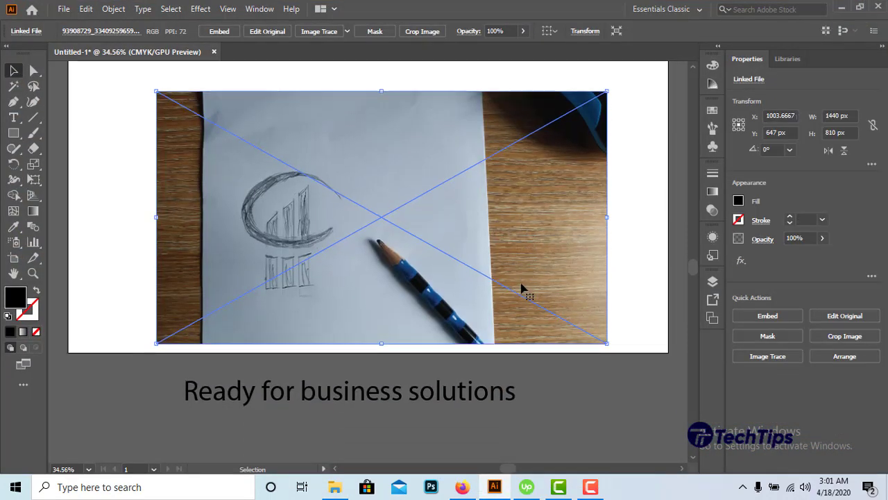
{"action": "left_click", "coordinate": [615, 214]}
{"action": "scroll", "coordinate": [307, 248], "scroll_direction": "up", "scroll_amount": 2}
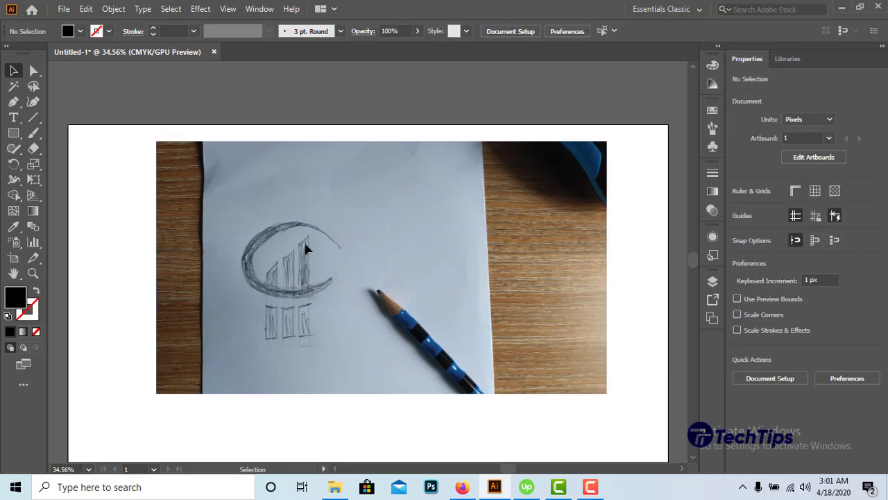
{"action": "scroll", "coordinate": [318, 281], "scroll_direction": "up", "scroll_amount": 2}
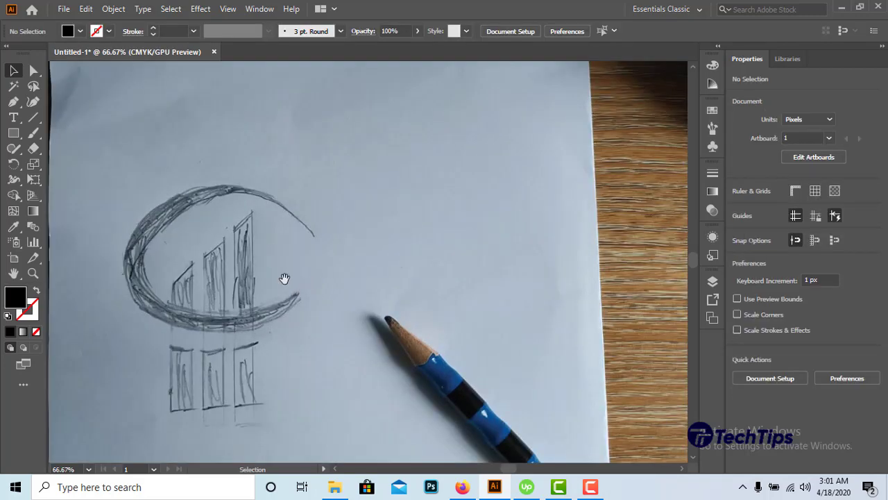
{"action": "scroll", "coordinate": [287, 278], "scroll_direction": "left", "scroll_amount": 3}
{"action": "scroll", "coordinate": [67, 172], "scroll_direction": "right", "scroll_amount": 1}
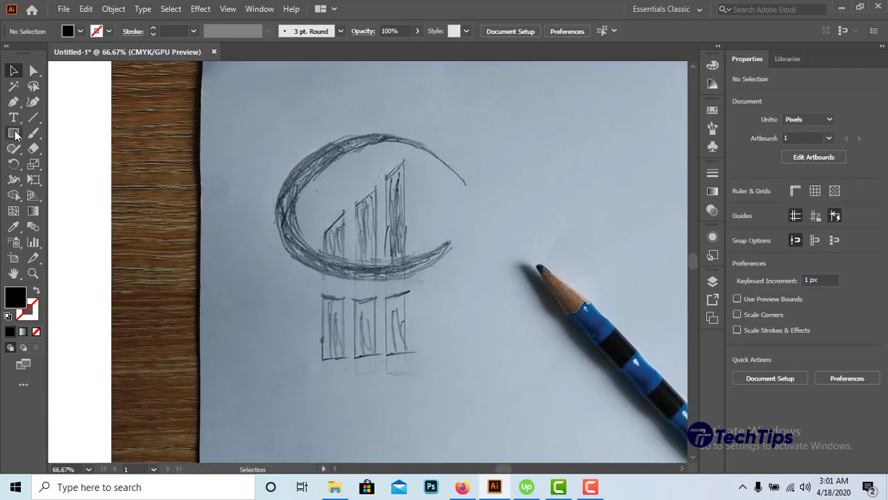
Step: Draw a black rectangle over the sketch's leftmost vertical bar
{"action": "left_click_drag", "start_coordinate": [15, 135], "coordinate": [70, 132]}
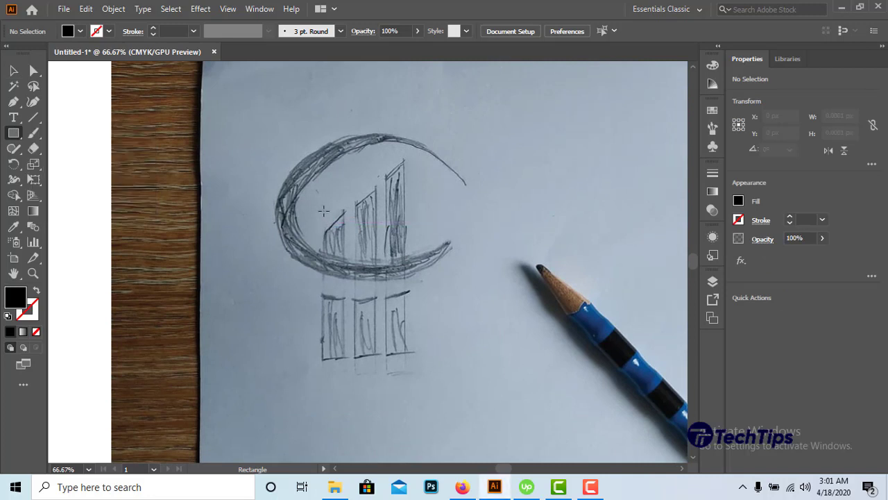
{"action": "left_click_drag", "start_coordinate": [322, 212], "coordinate": [343, 360]}
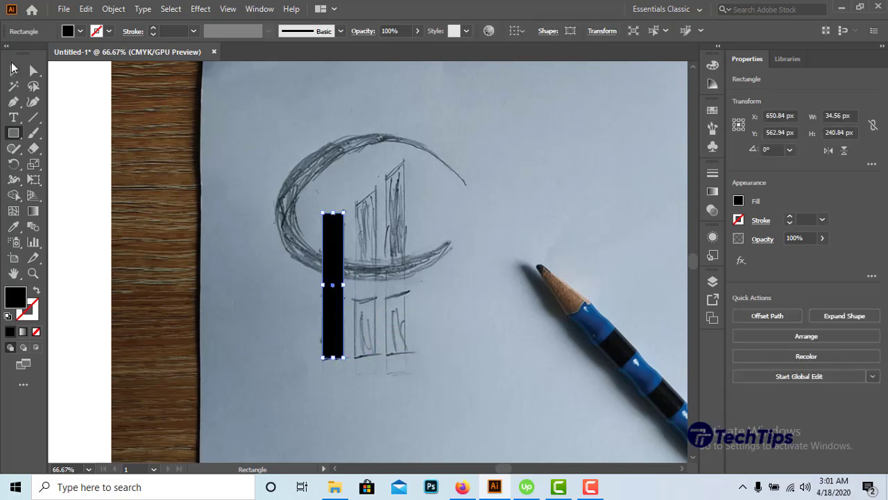
{"action": "left_click", "coordinate": [17, 72]}
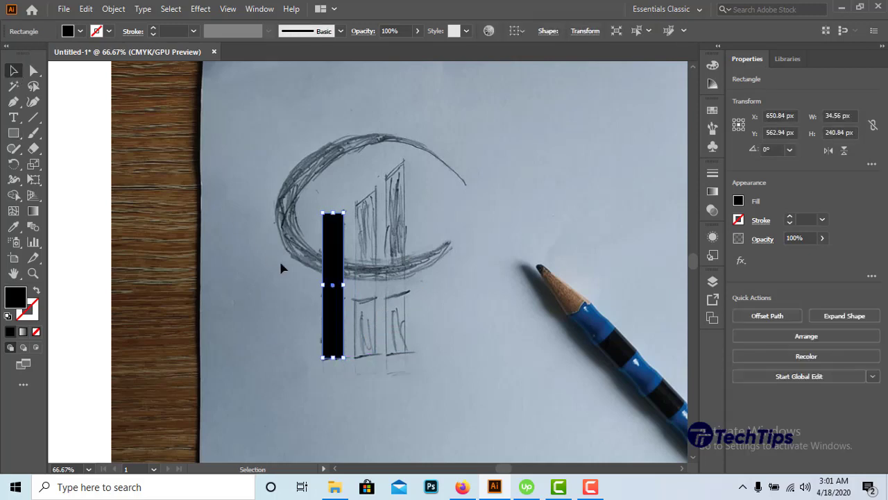
{"action": "left_click", "coordinate": [291, 274]}
Step: Resize the rectangle to about 34.56 × 241.24 px to match the bar and zoom in on it
{"action": "left_click", "coordinate": [339, 226]}
{"action": "left_click_drag", "start_coordinate": [335, 212], "coordinate": [334, 207]}
{"action": "key", "text": "Down"}
{"action": "key", "text": "Down"}
{"action": "key", "text": "Down"}
{"action": "key", "text": "Down"}
{"action": "key", "text": "Down"}
{"action": "left_click_drag", "start_coordinate": [333, 361], "coordinate": [333, 360]}
{"action": "left_click", "coordinate": [331, 363]}
{"action": "key", "text": "ctrl+equal"}
{"action": "key", "text": "ctrl+equal"}
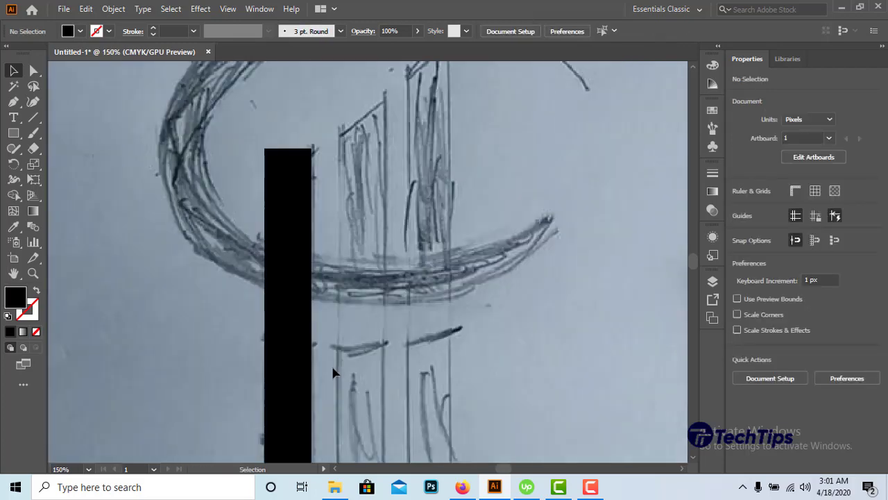
{"action": "left_click_drag", "start_coordinate": [280, 193], "coordinate": [313, 200]}
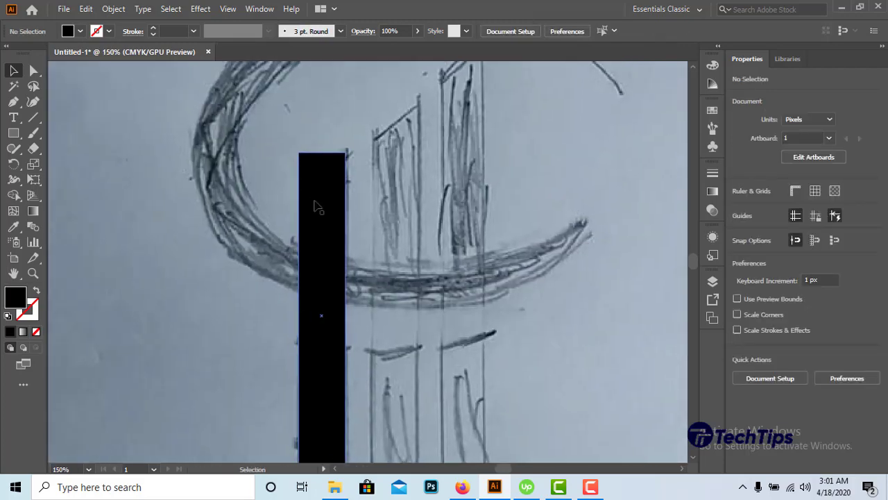
{"action": "left_click", "coordinate": [316, 206]}
{"action": "left_click", "coordinate": [259, 9]}
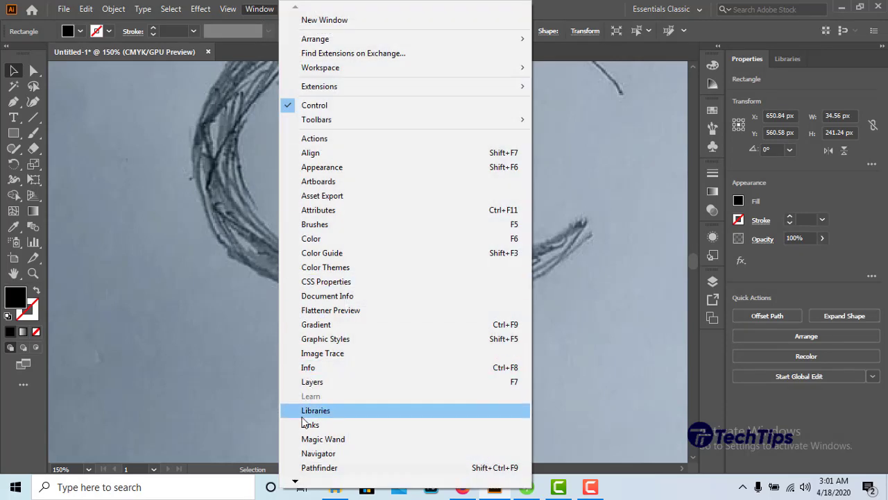
Step: Show the Pathfinder panel, move it away from the artwork, and reselect the rectangle
{"action": "left_click", "coordinate": [314, 468]}
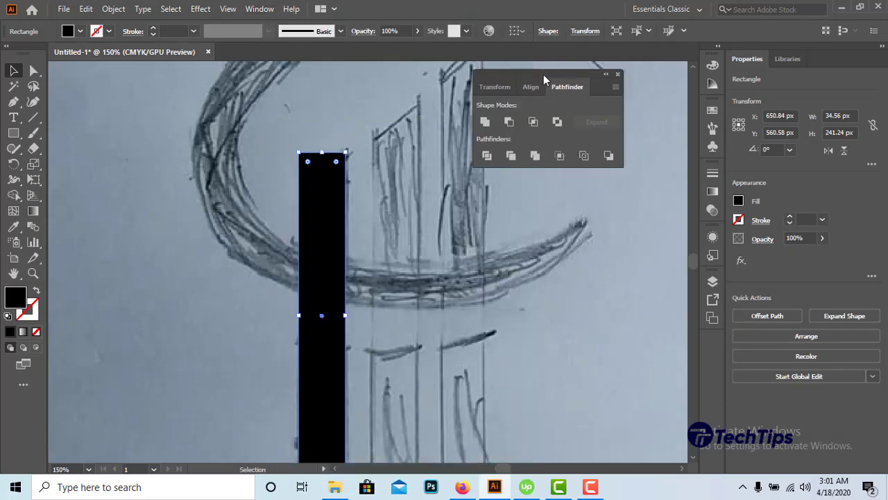
{"action": "mouse_move", "coordinate": [544, 81]}
{"action": "left_mouse_down"}
{"action": "mouse_move", "coordinate": [238, 257]}
{"action": "mouse_move", "coordinate": [125, 368]}
{"action": "left_mouse_up"}
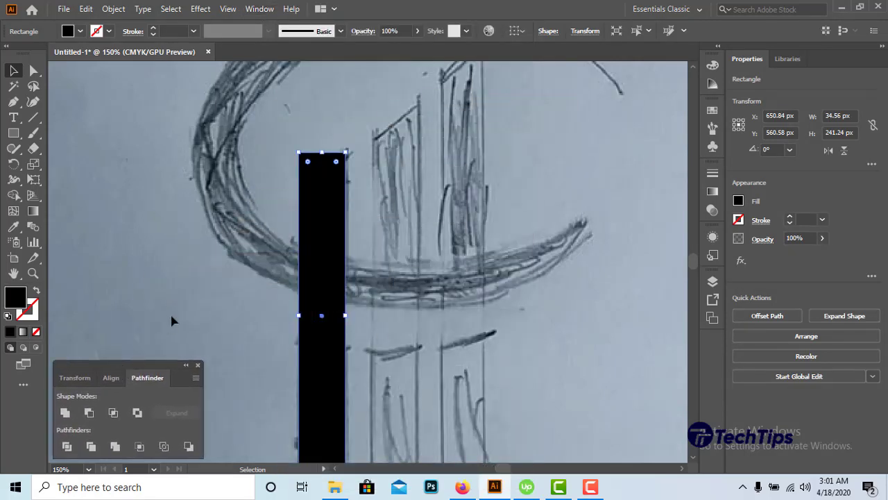
{"action": "left_click", "coordinate": [266, 286]}
{"action": "left_click", "coordinate": [322, 318]}
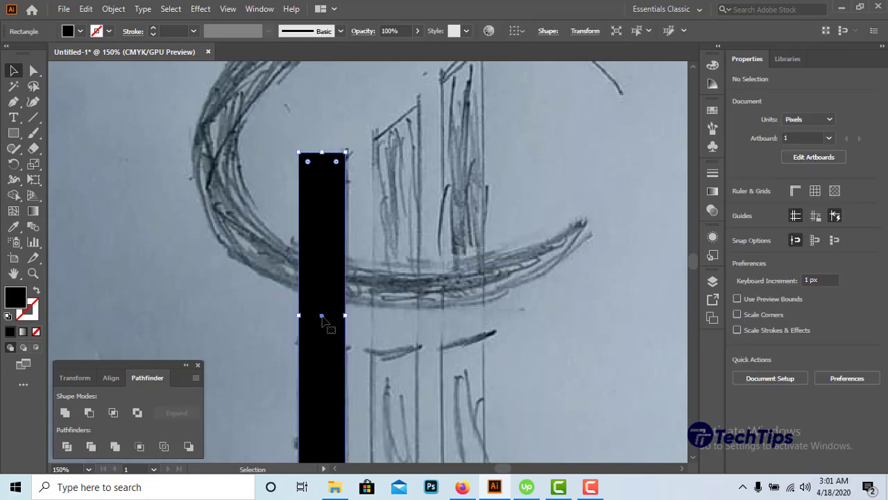
Step: Slant the bar's top by adding a left-edge anchor and deleting the top-left corner
{"action": "left_click", "coordinate": [13, 101]}
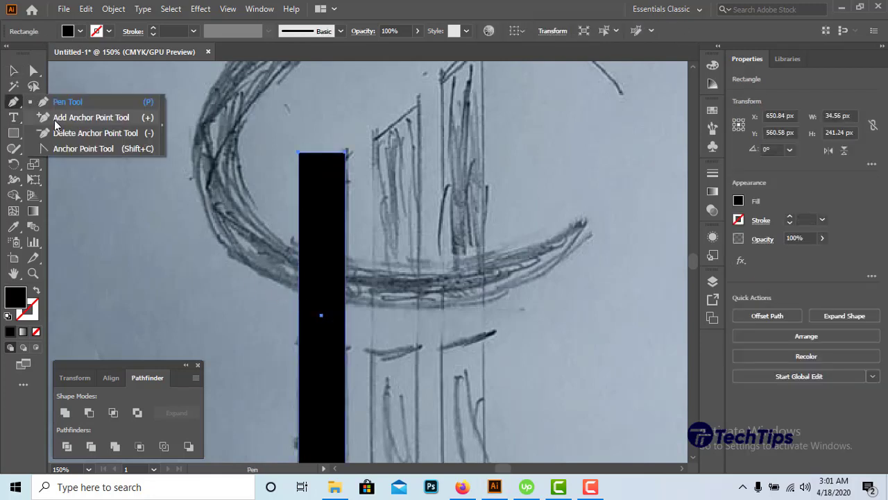
{"action": "left_click", "coordinate": [56, 118]}
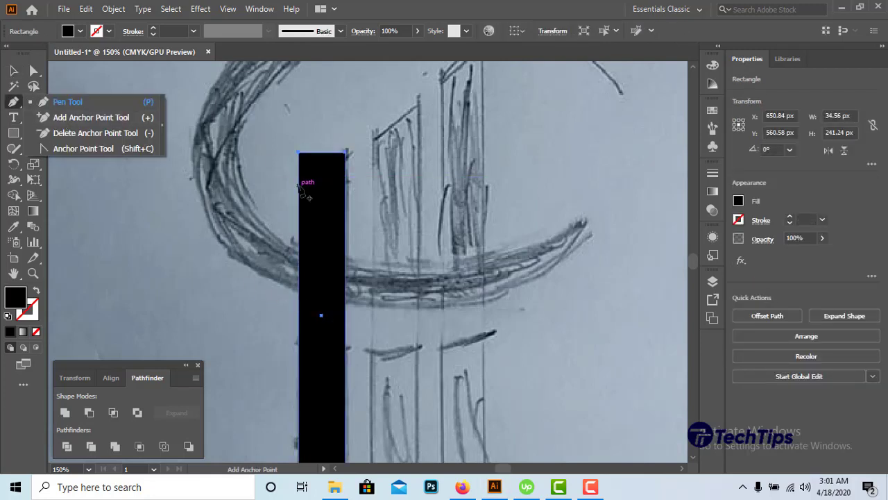
{"action": "left_click", "coordinate": [299, 185]}
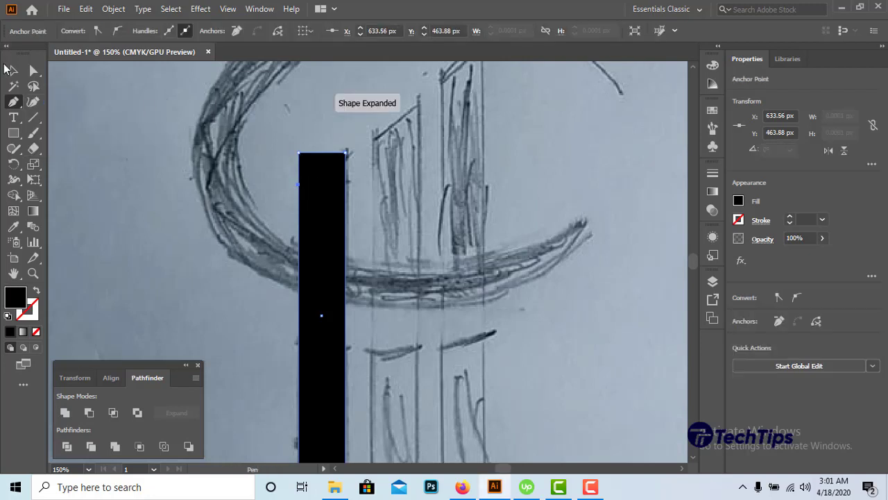
{"action": "left_click_drag", "start_coordinate": [13, 102], "coordinate": [51, 138]}
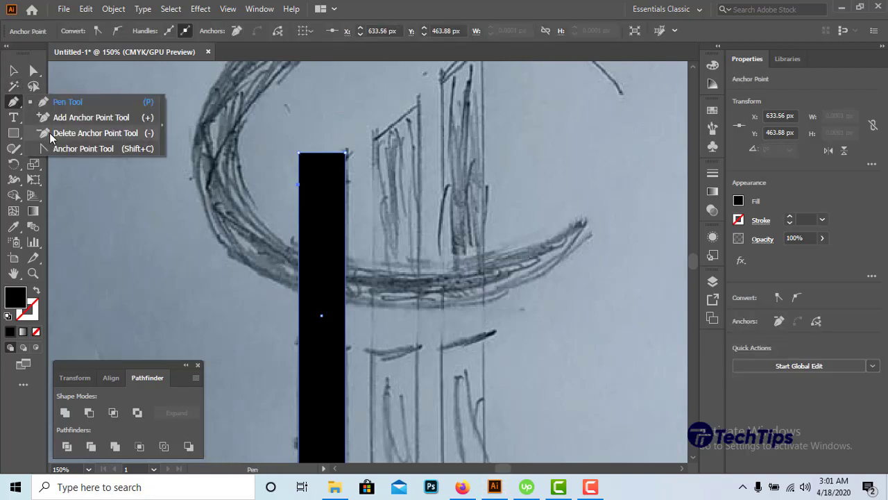
{"action": "left_click", "coordinate": [52, 133]}
{"action": "left_click", "coordinate": [300, 153]}
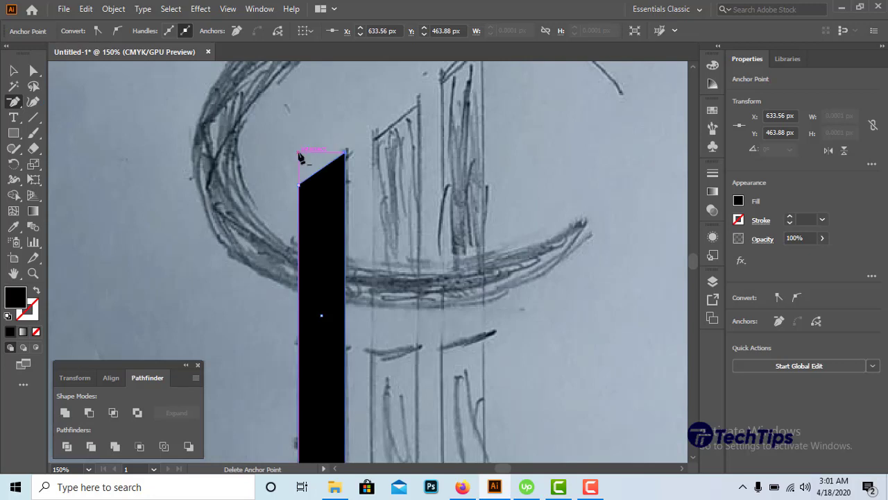
{"action": "key", "text": "v"}
{"action": "left_click", "coordinate": [212, 313]}
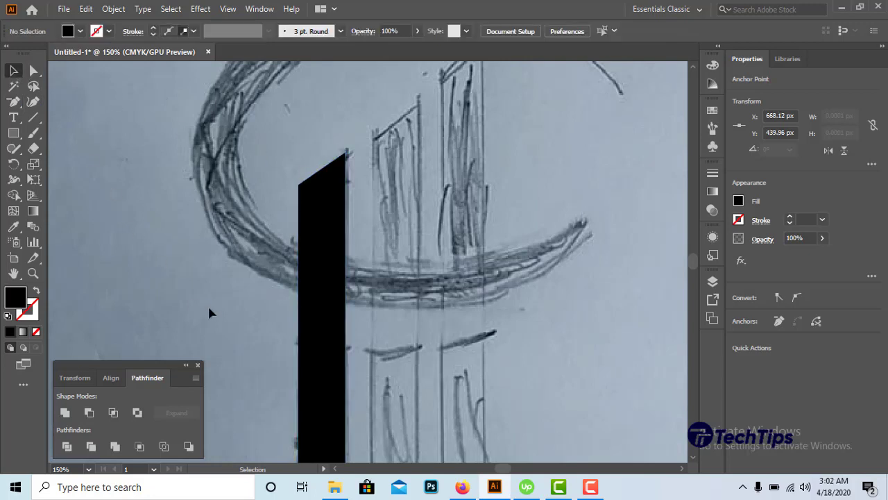
Step: Alt-drag two copies of the slanted bar, each placed further right and higher
{"action": "mouse_move", "coordinate": [326, 318]}
{"action": "left_mouse_down"}
{"action": "mouse_move", "coordinate": [370, 300]}
{"action": "mouse_move", "coordinate": [383, 280]}
{"action": "left_mouse_up"}
{"action": "left_click", "coordinate": [229, 306]}
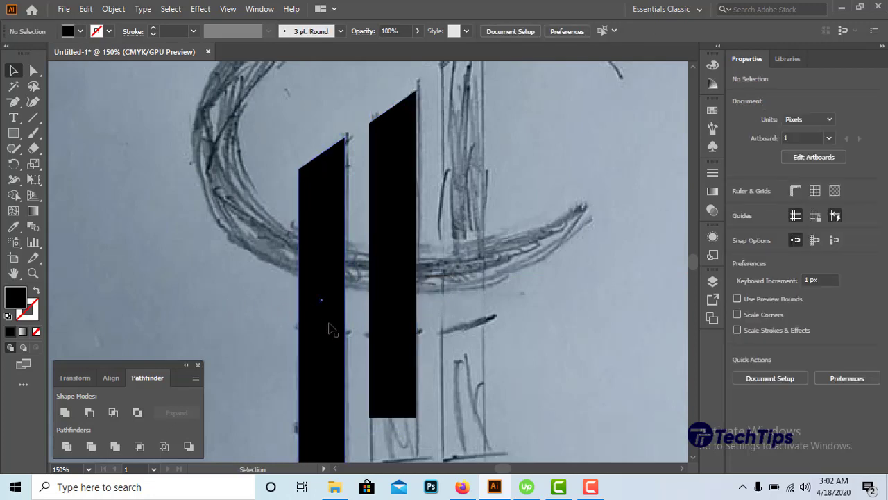
{"action": "key", "text": "a"}
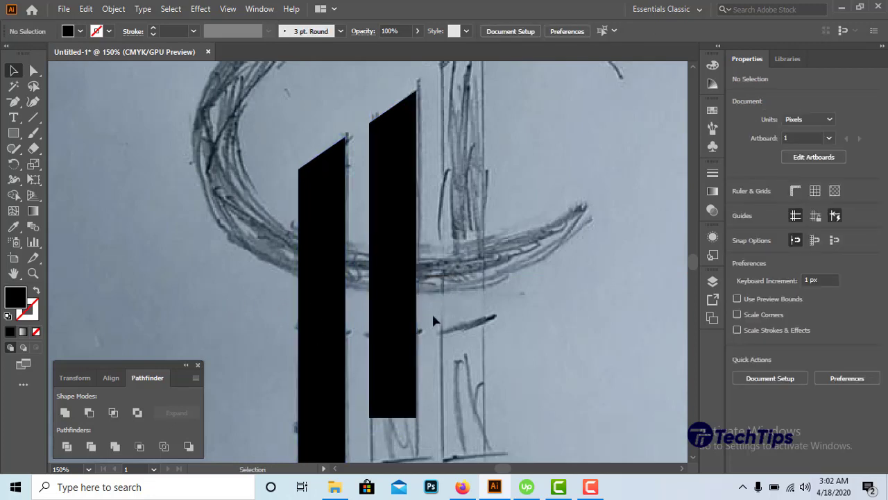
{"action": "key", "text": "v"}
{"action": "left_click", "coordinate": [403, 313]}
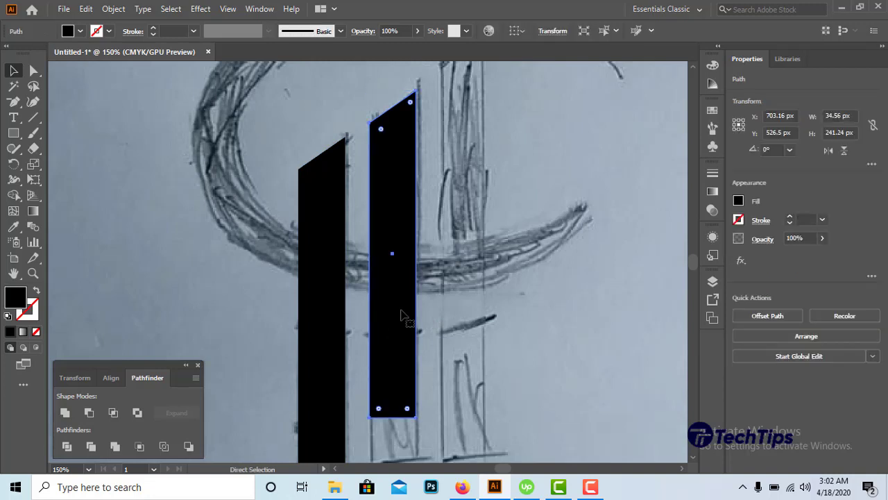
{"action": "left_click_drag", "start_coordinate": [402, 313], "coordinate": [474, 264]}
{"action": "left_click", "coordinate": [528, 306]}
{"action": "scroll", "coordinate": [528, 306], "scroll_direction": "down", "scroll_amount": 2}
{"action": "scroll", "coordinate": [527, 305], "scroll_direction": "down", "scroll_amount": 1}
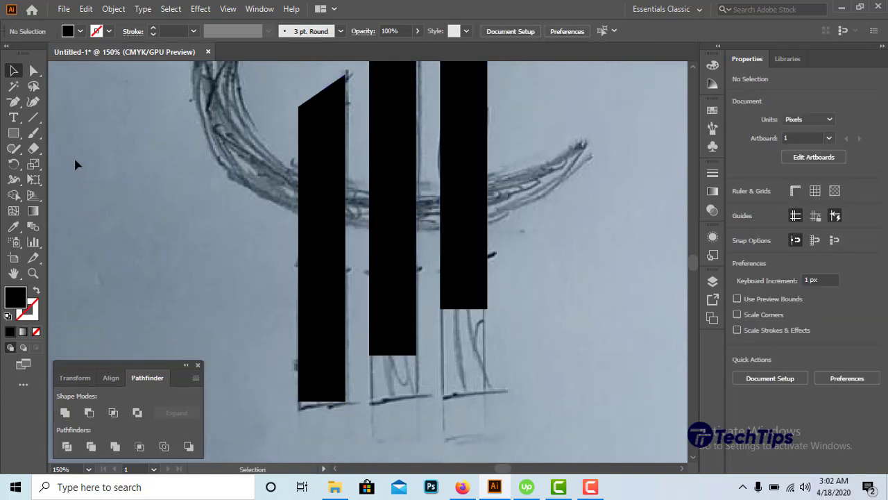
Step: Extend the right and middle bars' bottom segments downward so all three bottoms align
{"action": "left_click", "coordinate": [32, 69]}
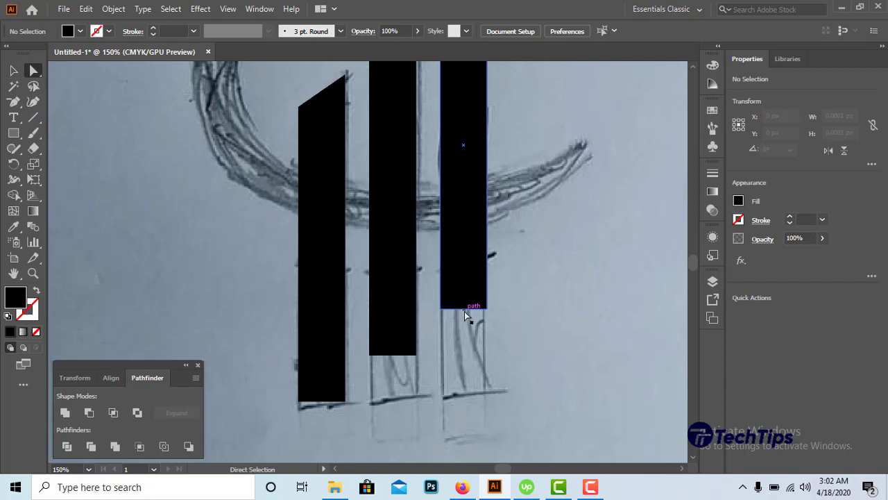
{"action": "left_click_drag", "start_coordinate": [464, 310], "coordinate": [464, 403]}
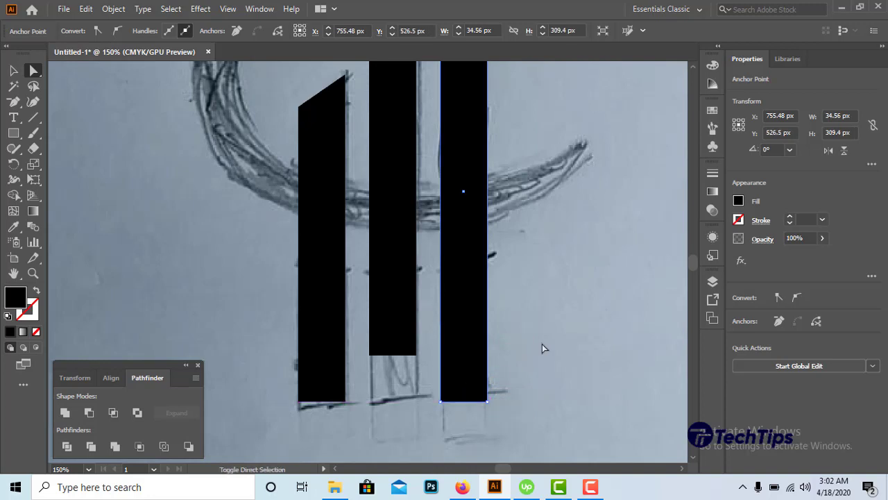
{"action": "left_click", "coordinate": [542, 344]}
{"action": "key", "text": "v"}
{"action": "key", "text": "a"}
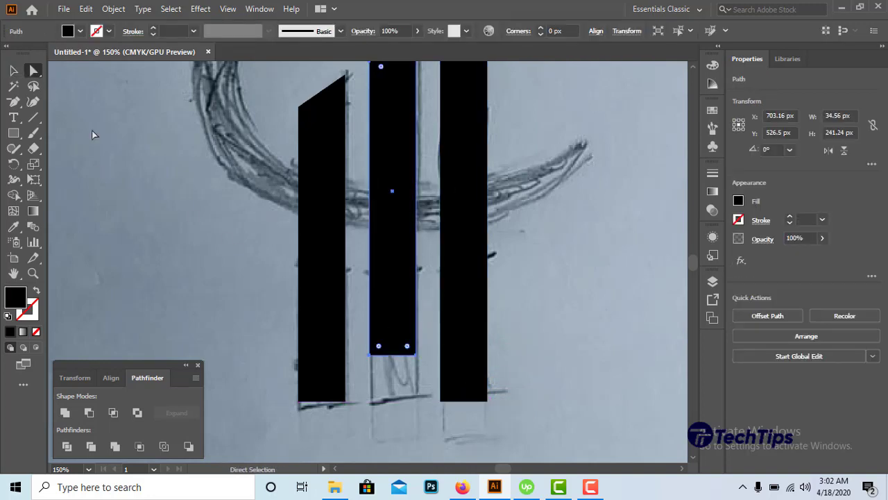
{"action": "left_click", "coordinate": [211, 299]}
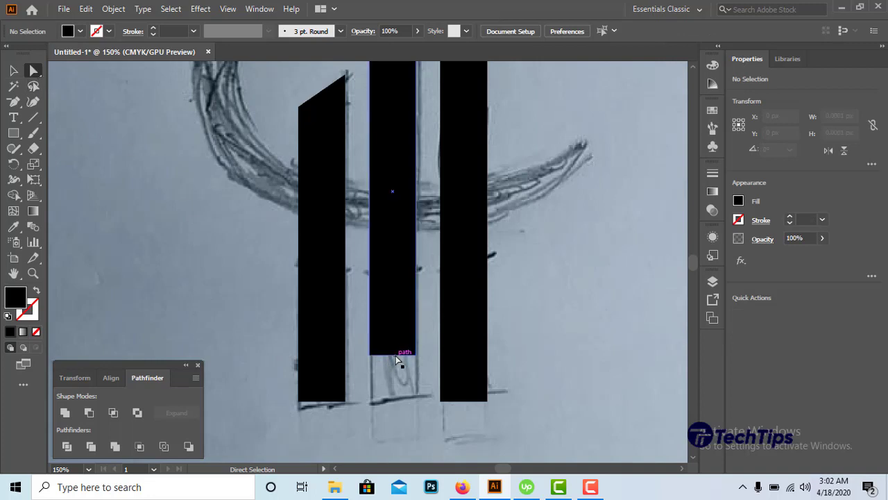
{"action": "left_click_drag", "start_coordinate": [396, 356], "coordinate": [397, 403]}
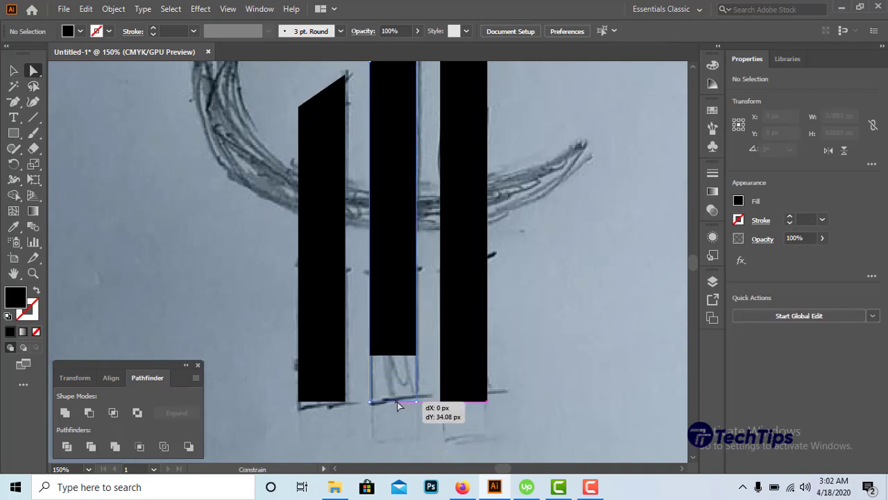
{"action": "left_click", "coordinate": [14, 70]}
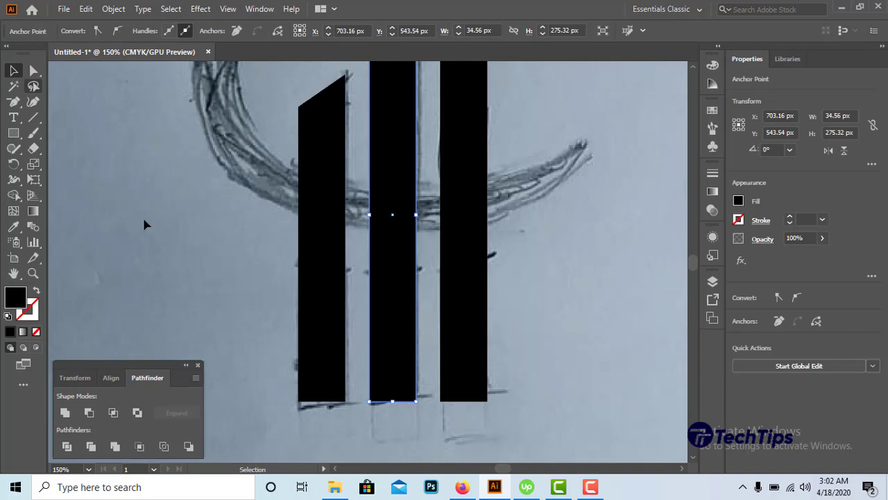
{"action": "left_click", "coordinate": [177, 262]}
{"action": "scroll", "coordinate": [176, 311], "scroll_direction": "up", "scroll_amount": 3}
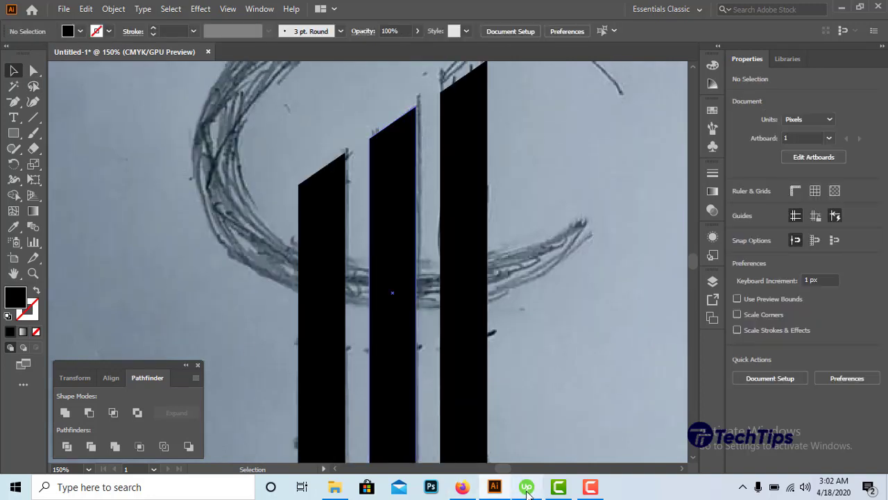
{"action": "mouse_move", "coordinate": [527, 486]}
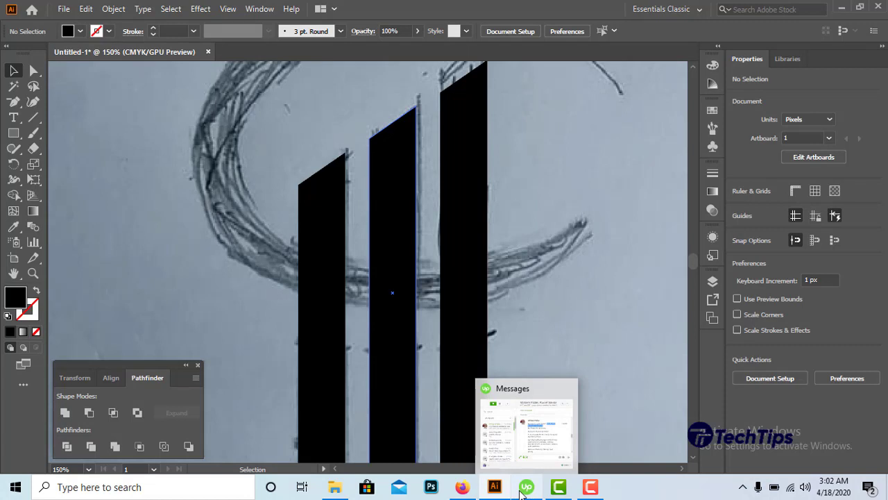
{"action": "scroll", "coordinate": [232, 321], "scroll_direction": "down", "scroll_amount": 1}
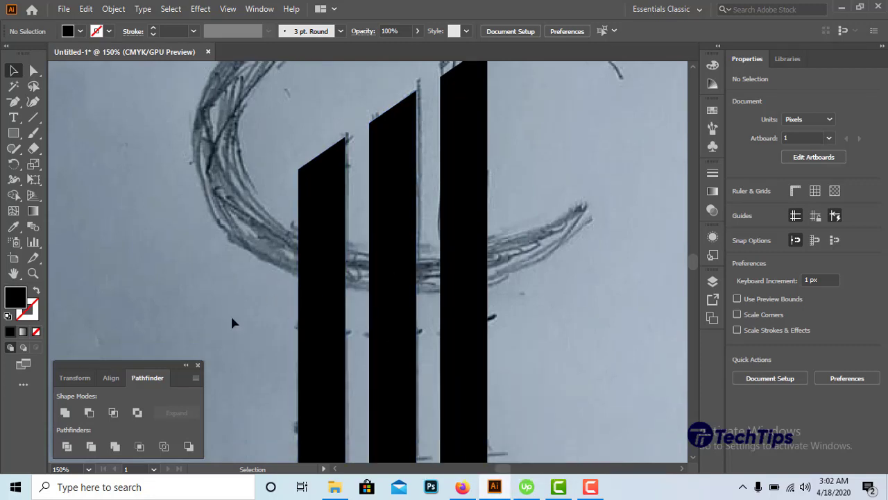
{"action": "scroll", "coordinate": [170, 276], "scroll_direction": "up", "scroll_amount": 5}
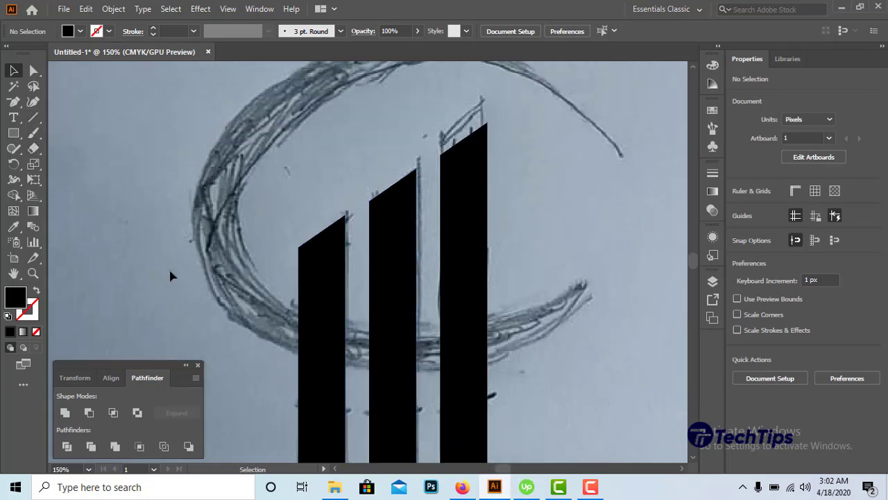
{"action": "scroll", "coordinate": [172, 275], "scroll_direction": "down", "scroll_amount": 3}
{"action": "scroll", "coordinate": [201, 305], "scroll_direction": "down", "scroll_amount": 2}
{"action": "scroll", "coordinate": [233, 306], "scroll_direction": "down", "scroll_amount": 4}
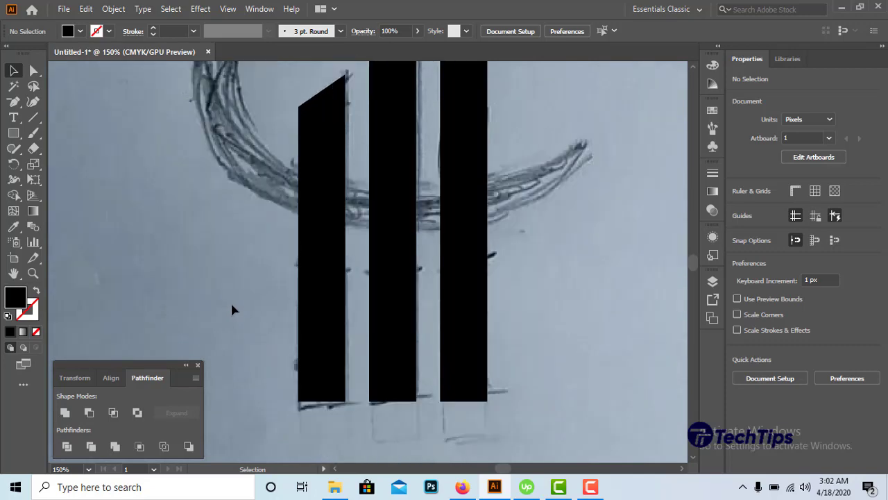
{"action": "scroll", "coordinate": [215, 299], "scroll_direction": "down", "scroll_amount": 2}
Step: Draw a black ellipse about 379 × 211 px over the sketched swoosh
{"action": "key", "text": "ctrl+minus"}
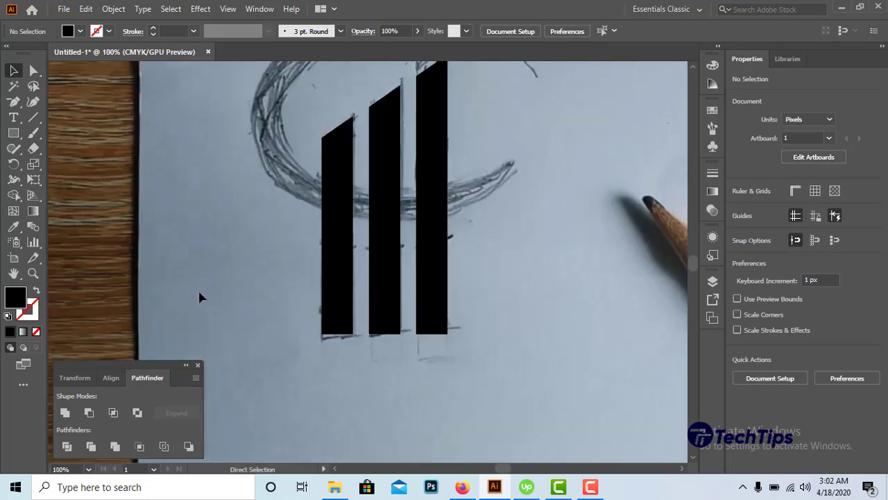
{"action": "key", "text": "ctrl+minus"}
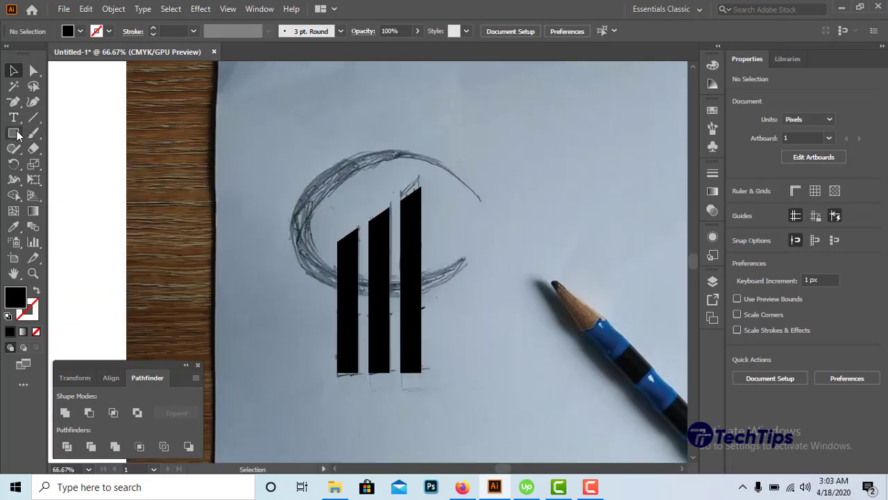
{"action": "left_click", "coordinate": [13, 133]}
{"action": "left_click", "coordinate": [59, 164]}
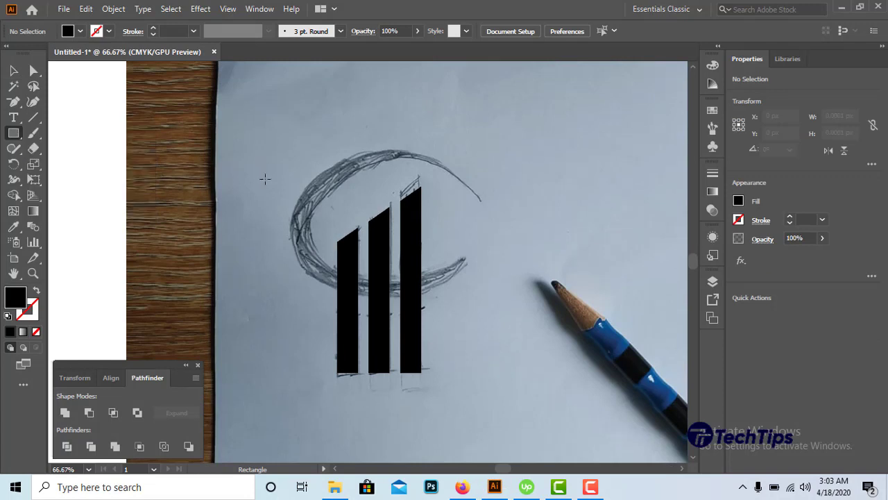
{"action": "left_click_drag", "start_coordinate": [268, 166], "coordinate": [495, 294]}
{"action": "left_click", "coordinate": [12, 67]}
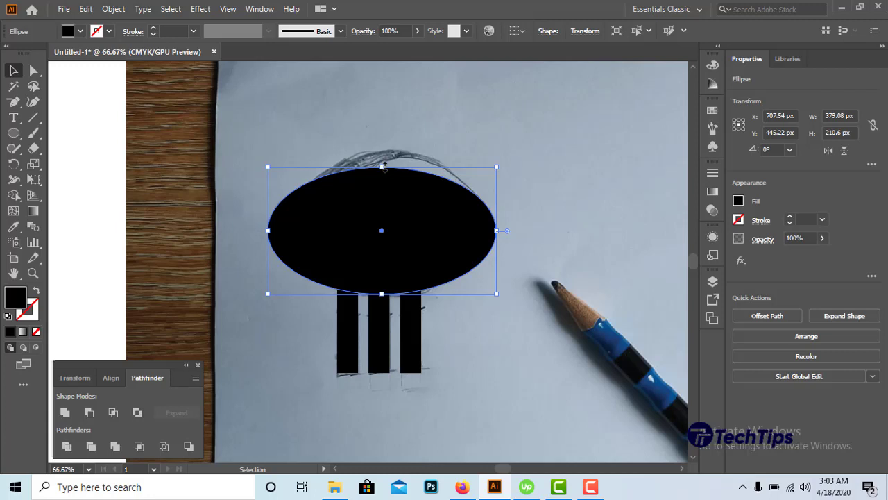
{"action": "left_click_drag", "start_coordinate": [382, 166], "coordinate": [382, 154]}
{"action": "left_click", "coordinate": [514, 191]}
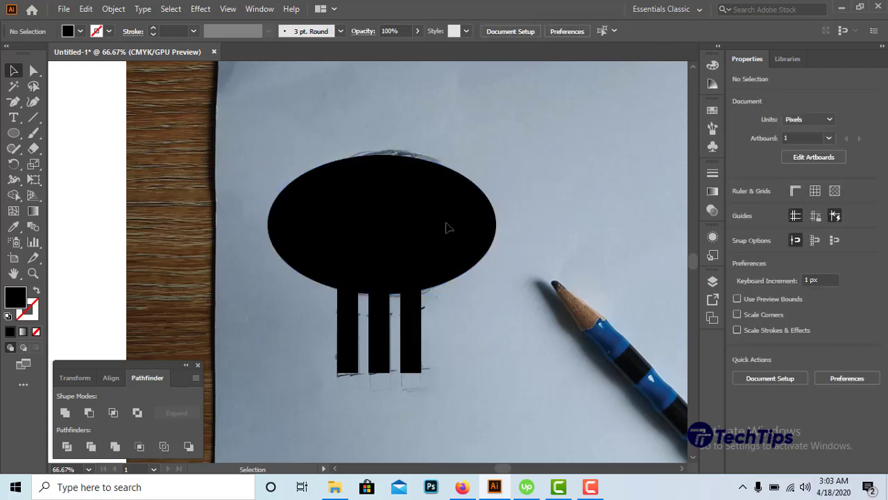
Step: Duplicate the ellipse and offset the copy slightly to the right
{"action": "mouse_move", "coordinate": [447, 227]}
{"action": "left_mouse_down"}
{"action": "mouse_move", "coordinate": [427, 222]}
{"action": "mouse_move", "coordinate": [481, 229]}
{"action": "left_mouse_up"}
{"action": "left_click", "coordinate": [541, 232]}
{"action": "left_click", "coordinate": [13, 227]}
Step: Fill the front ellipse white and shrink it narrower and shorter
{"action": "left_click", "coordinate": [85, 198]}
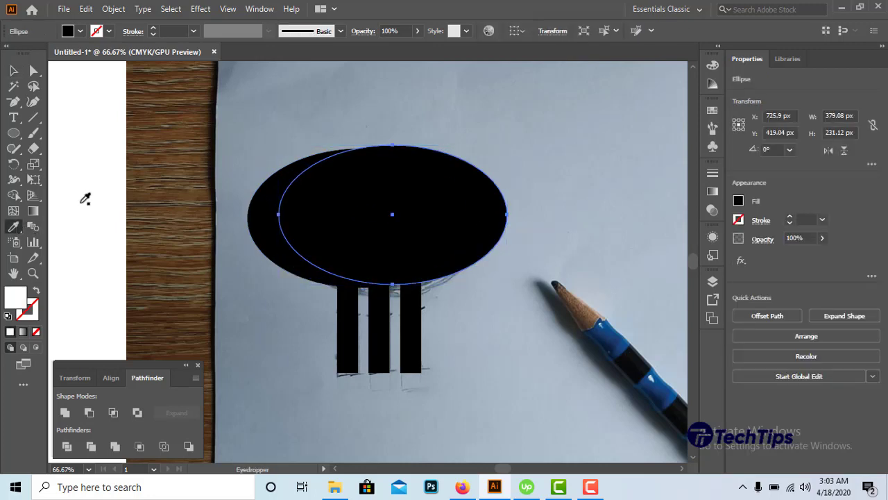
{"action": "left_click", "coordinate": [13, 70]}
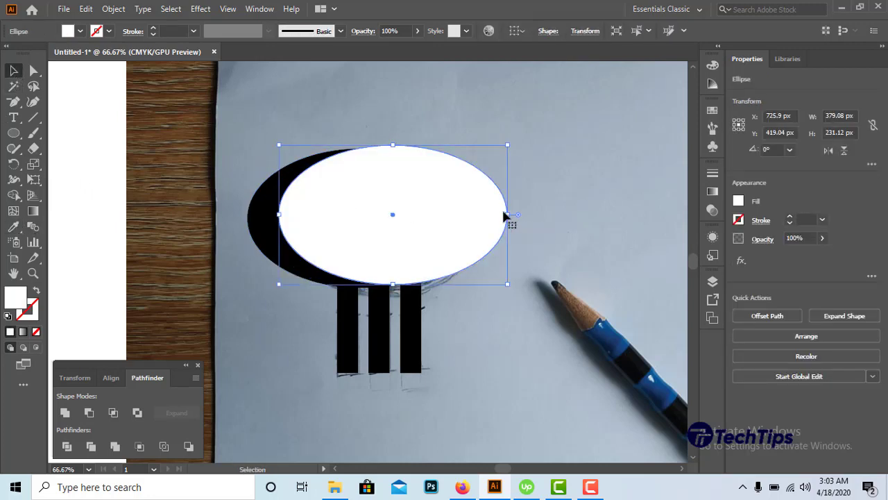
{"action": "mouse_move", "coordinate": [508, 214]}
{"action": "left_mouse_down"}
{"action": "mouse_move", "coordinate": [471, 215]}
{"action": "mouse_move", "coordinate": [476, 221]}
{"action": "left_mouse_up"}
{"action": "key", "text": "shift"}
{"action": "left_click", "coordinate": [555, 200]}
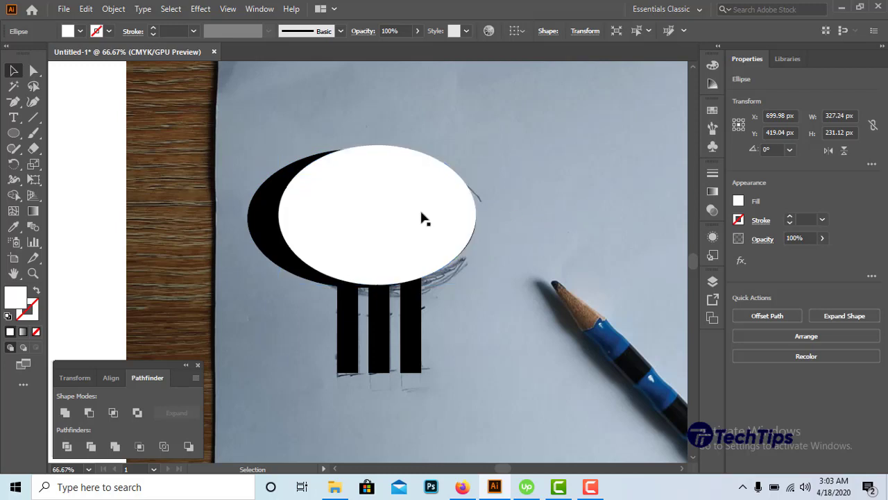
{"action": "left_click_drag", "start_coordinate": [419, 209], "coordinate": [410, 213]}
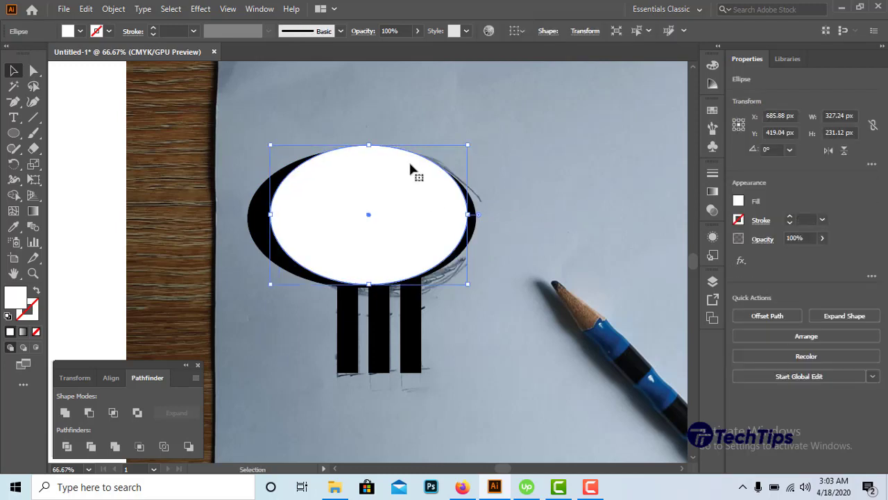
{"action": "left_click_drag", "start_coordinate": [372, 146], "coordinate": [368, 153]}
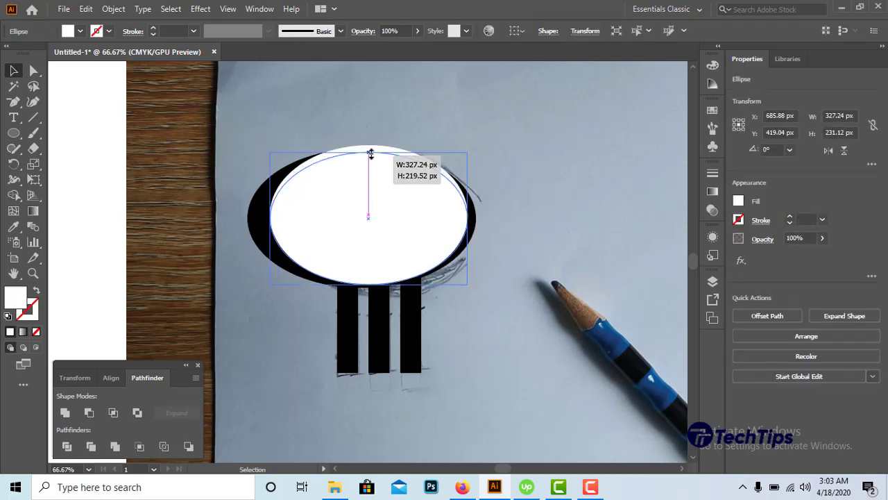
Step: Shift the white and black ellipses slightly left and nudge the white one up
{"action": "left_click", "coordinate": [588, 254]}
{"action": "left_click_drag", "start_coordinate": [447, 228], "coordinate": [440, 225]}
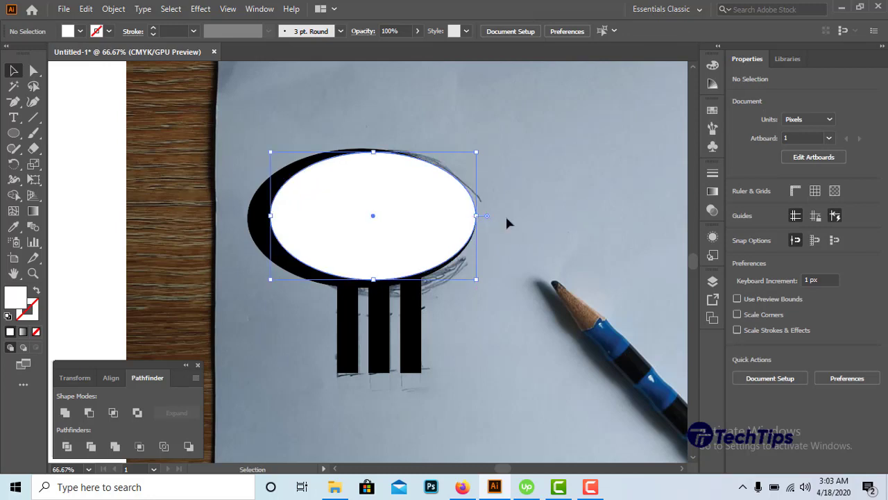
{"action": "left_click", "coordinate": [540, 199]}
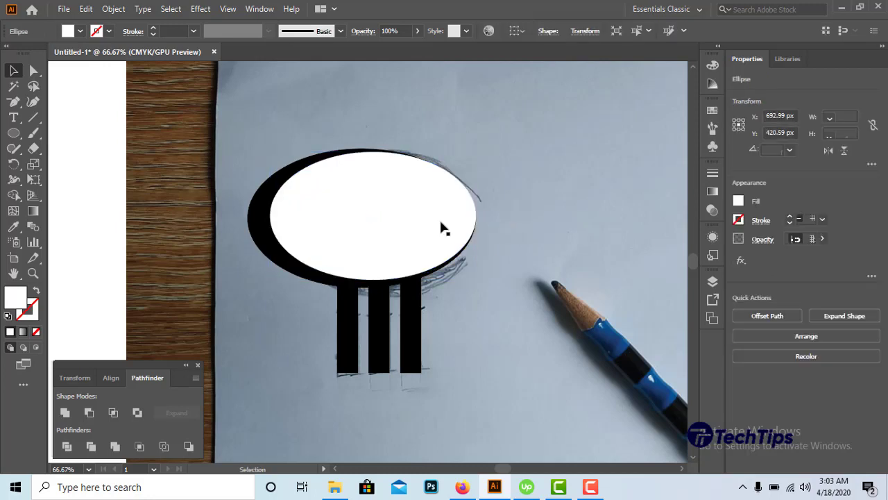
{"action": "left_click", "coordinate": [278, 186]}
{"action": "left_click_drag", "start_coordinate": [456, 216], "coordinate": [448, 214]}
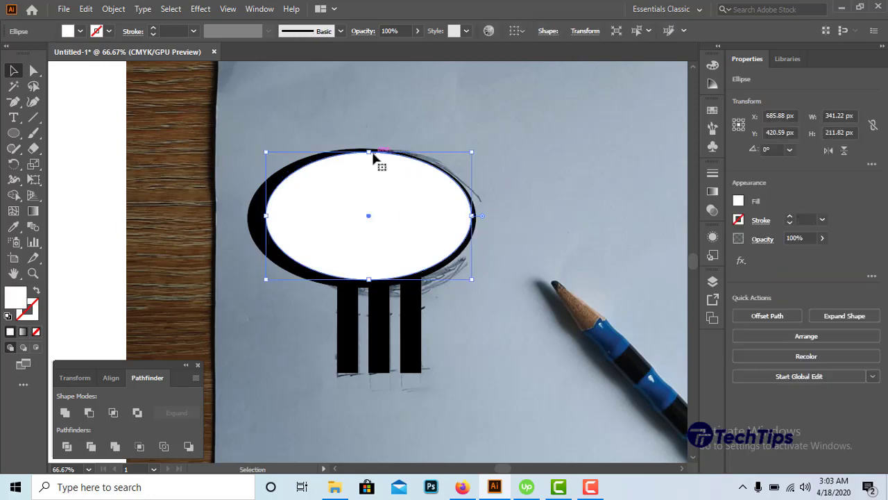
{"action": "left_click_drag", "start_coordinate": [368, 151], "coordinate": [369, 155]}
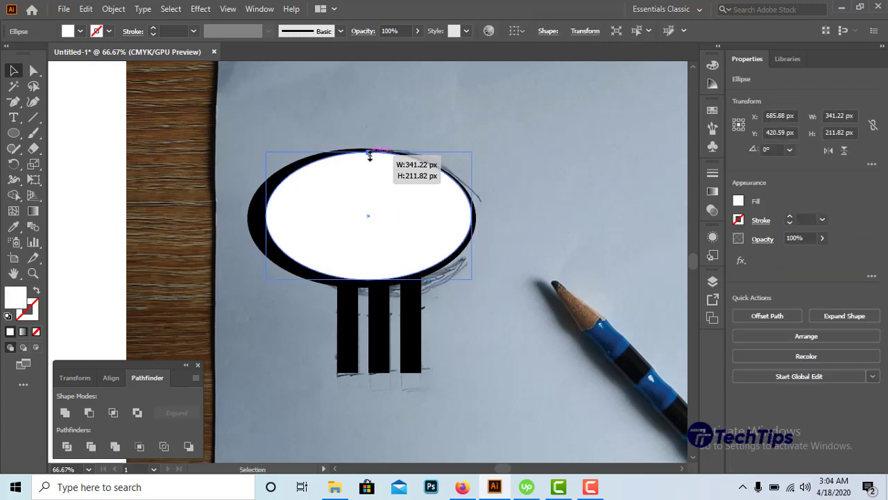
{"action": "left_click", "coordinate": [537, 172]}
{"action": "left_click", "coordinate": [407, 212]}
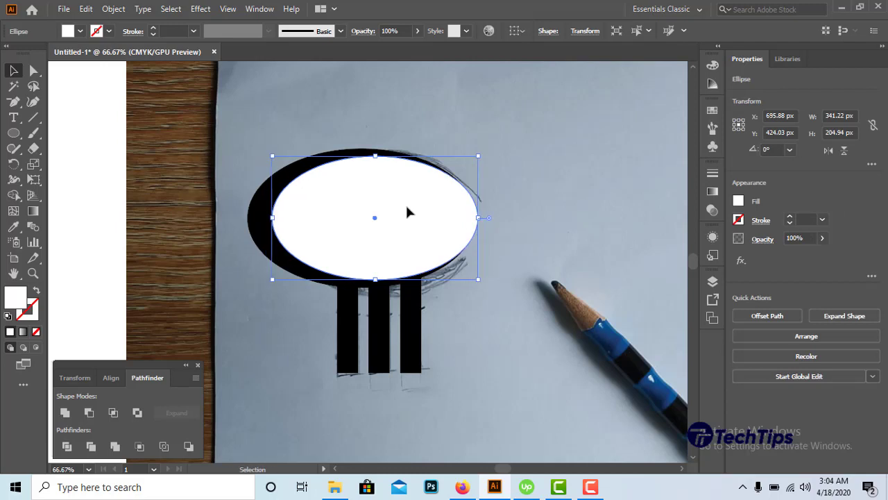
{"action": "key", "text": "Up"}
{"action": "key", "text": "Up"}
{"action": "key", "text": "Up"}
{"action": "key", "text": "Up"}
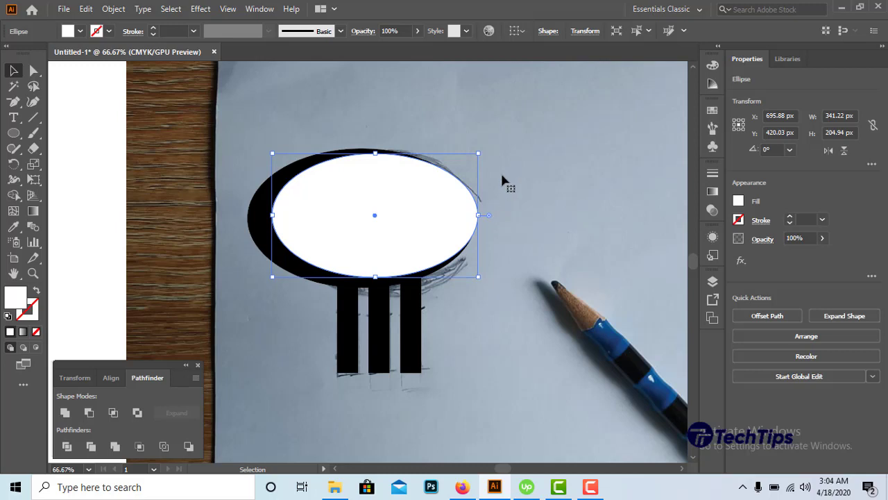
Step: Nudge the white ellipse left so the black one shows only as a thin crescent swoosh
{"action": "key", "text": "ctrl+shift+a"}
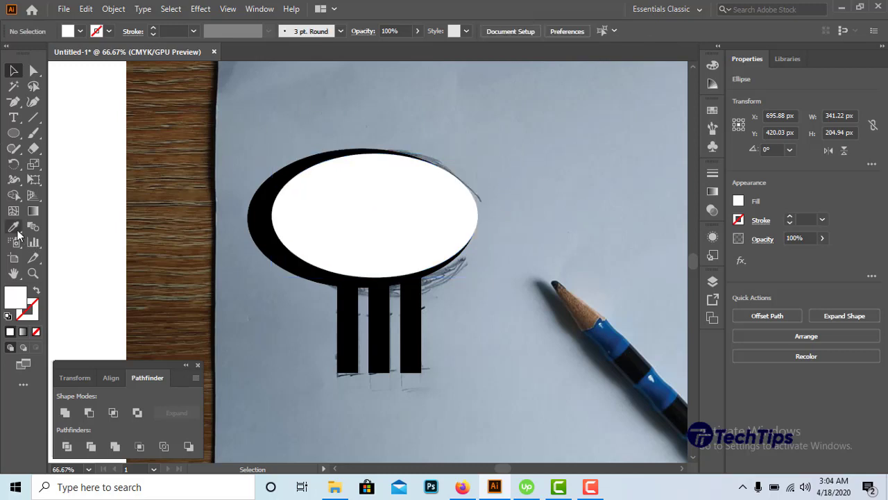
{"action": "left_click", "coordinate": [186, 235]}
{"action": "key", "text": "v"}
{"action": "left_click", "coordinate": [354, 231]}
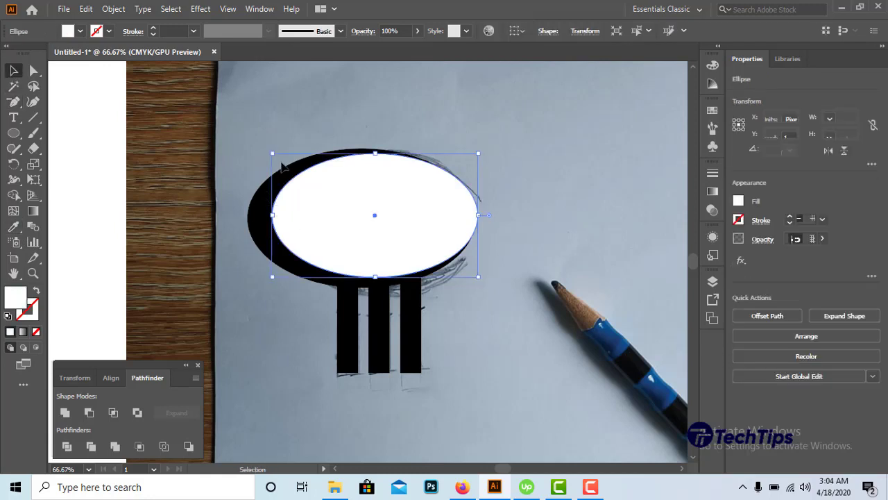
{"action": "left_click", "coordinate": [287, 185], "text": "shift"}
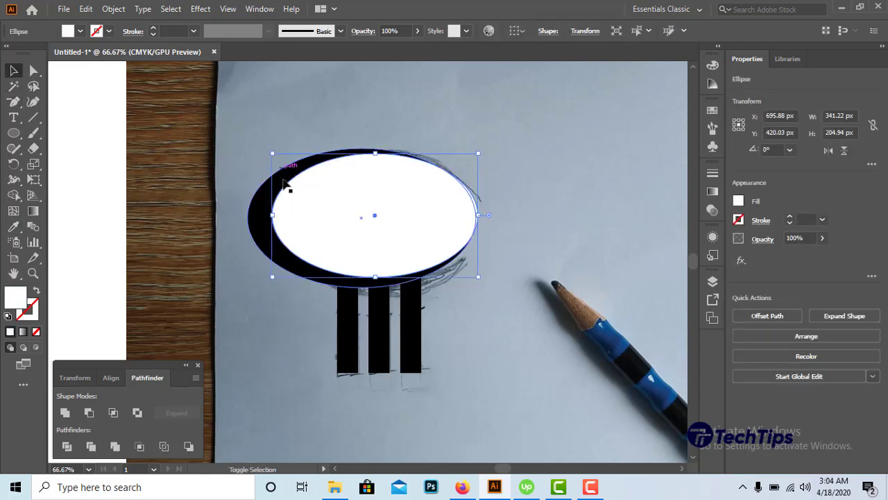
{"action": "left_click", "coordinate": [526, 196]}
{"action": "left_click", "coordinate": [413, 233]}
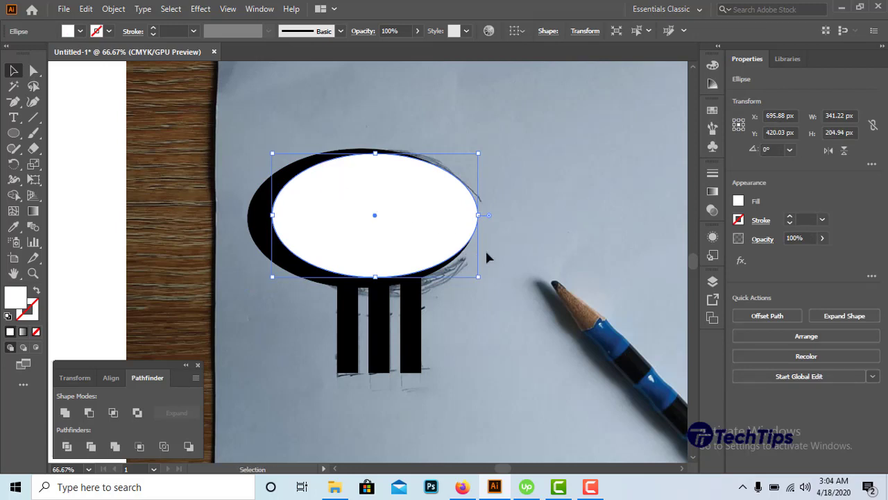
{"action": "key", "text": "Left"}
{"action": "key", "text": "Left"}
{"action": "key", "text": "Left"}
{"action": "key", "text": "Left"}
{"action": "key", "text": "Left"}
{"action": "key", "text": "Left"}
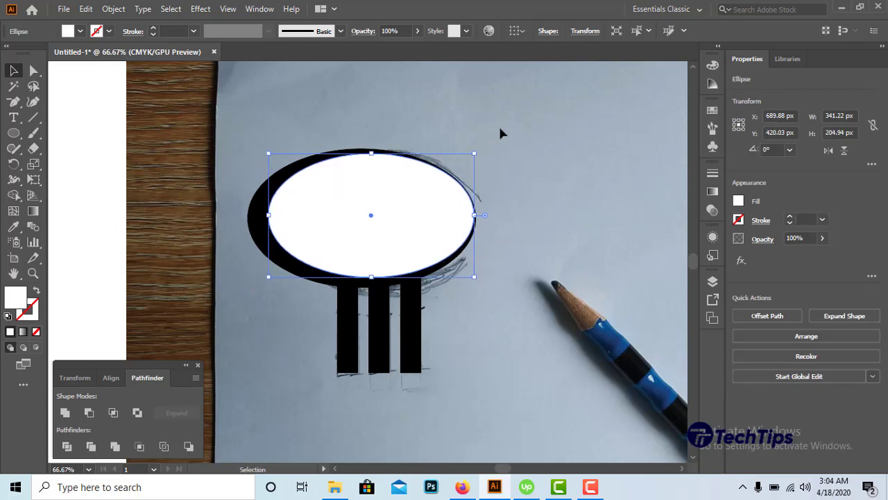
{"action": "left_click", "coordinate": [324, 145]}
Step: Make the black ellipse slightly taller and widen the white ellipse to the right
{"action": "left_click", "coordinate": [318, 158]}
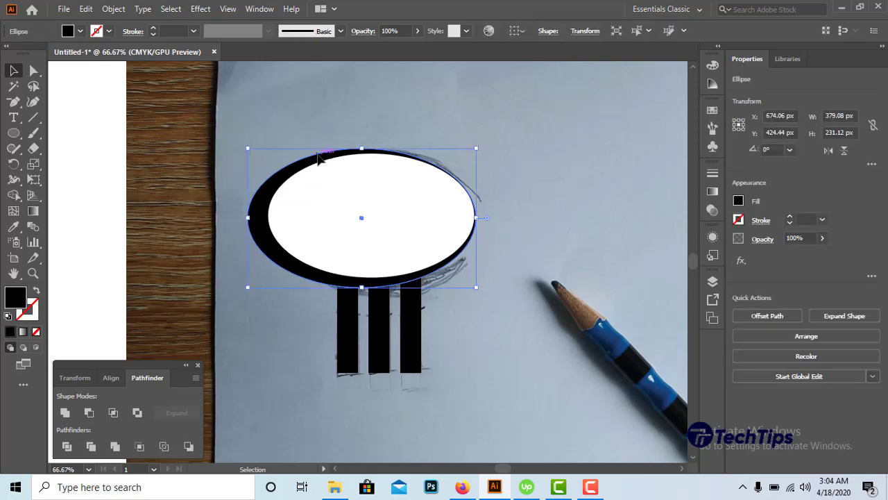
{"action": "key", "text": "ctrl+1"}
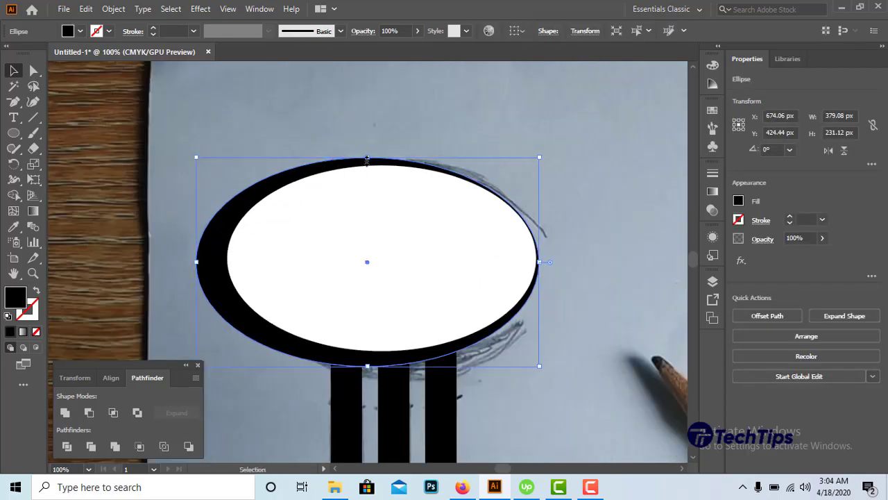
{"action": "left_click_drag", "start_coordinate": [368, 154], "coordinate": [368, 151]}
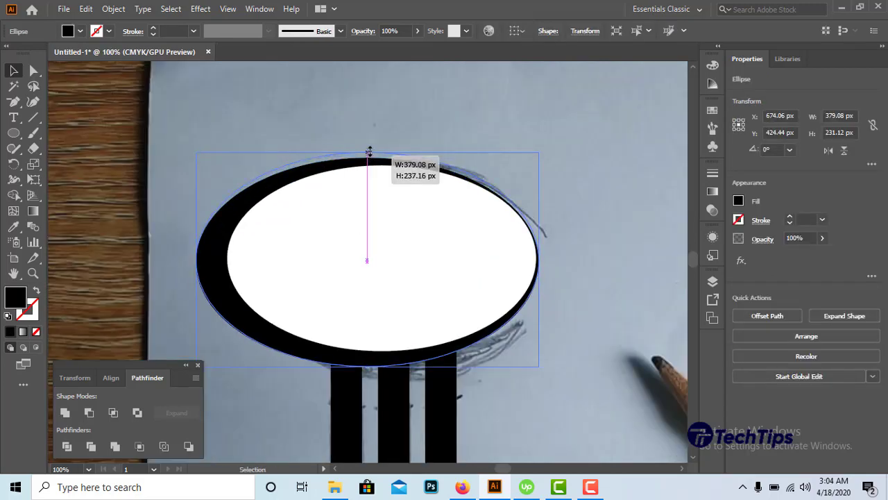
{"action": "left_click", "coordinate": [389, 114]}
{"action": "scroll", "coordinate": [515, 217], "scroll_direction": "down", "scroll_amount": 2}
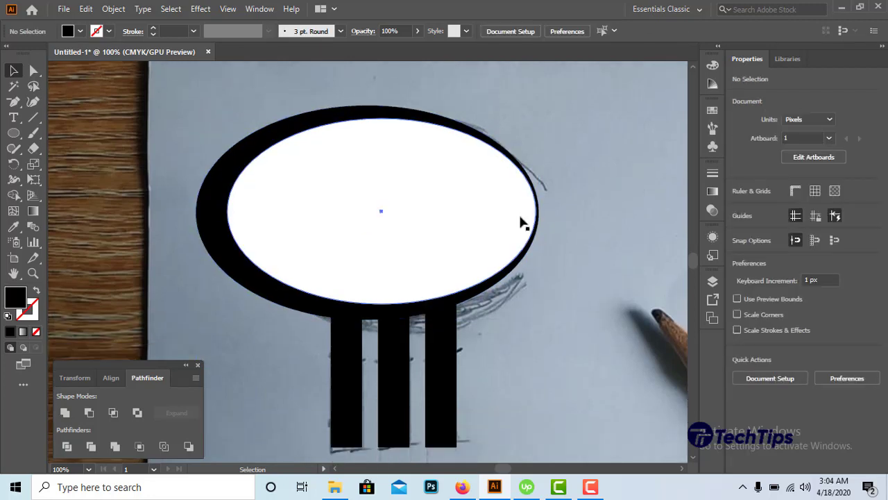
{"action": "left_click", "coordinate": [522, 222]}
{"action": "left_click_drag", "start_coordinate": [538, 211], "coordinate": [546, 213]}
{"action": "left_click", "coordinate": [586, 216]}
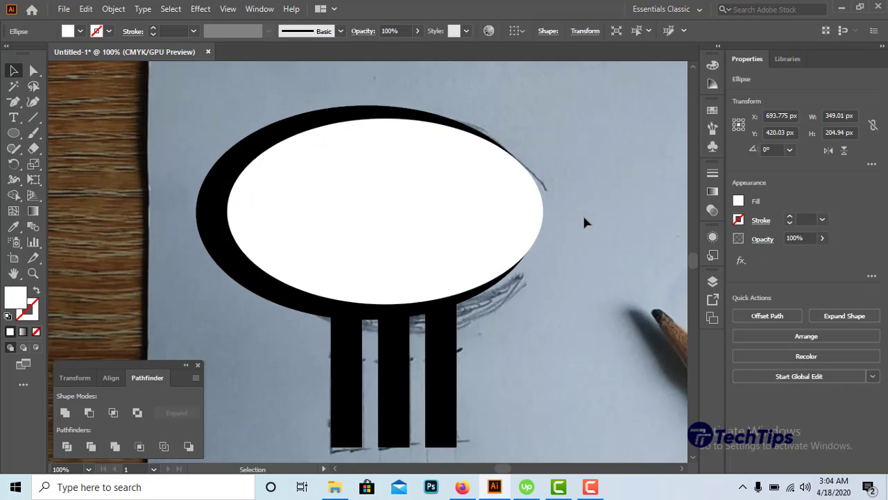
Step: Divide the two overlapping ellipses with Pathfinder Divide and ungroup the pieces
{"action": "left_click", "coordinate": [515, 225]}
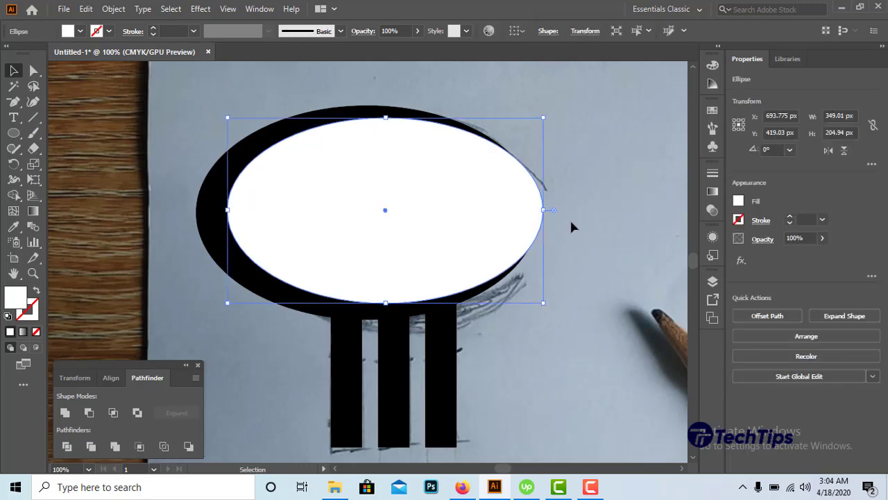
{"action": "left_click", "coordinate": [571, 222]}
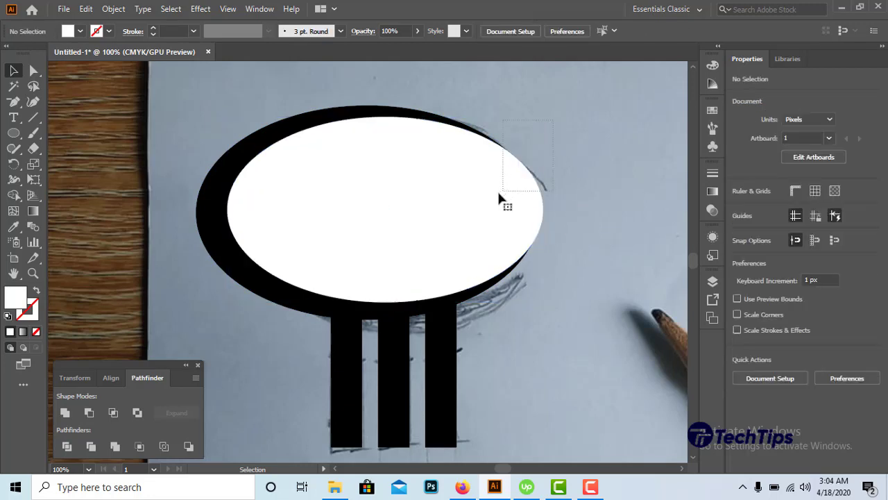
{"action": "left_click_drag", "start_coordinate": [499, 200], "coordinate": [506, 217]}
{"action": "left_click", "coordinate": [587, 232]}
{"action": "left_click", "coordinate": [434, 209]}
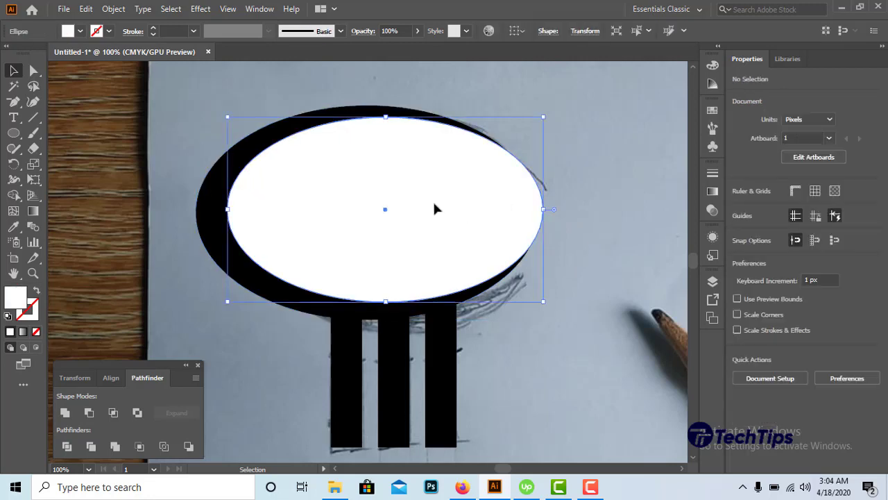
{"action": "left_click_drag", "start_coordinate": [577, 188], "coordinate": [463, 177]}
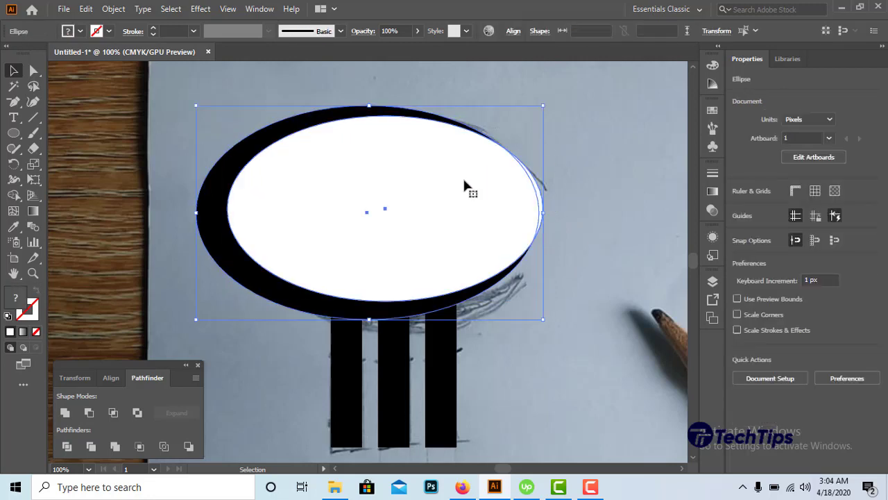
{"action": "left_click", "coordinate": [67, 447]}
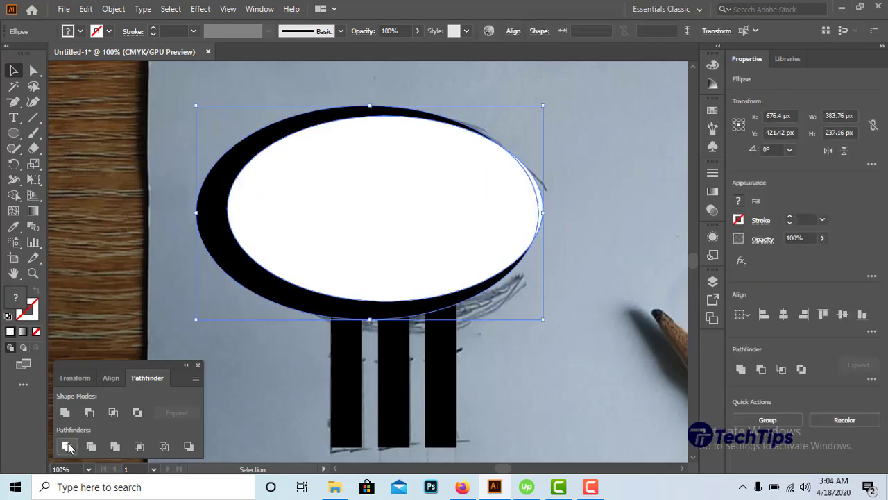
{"action": "right_click", "coordinate": [450, 228]}
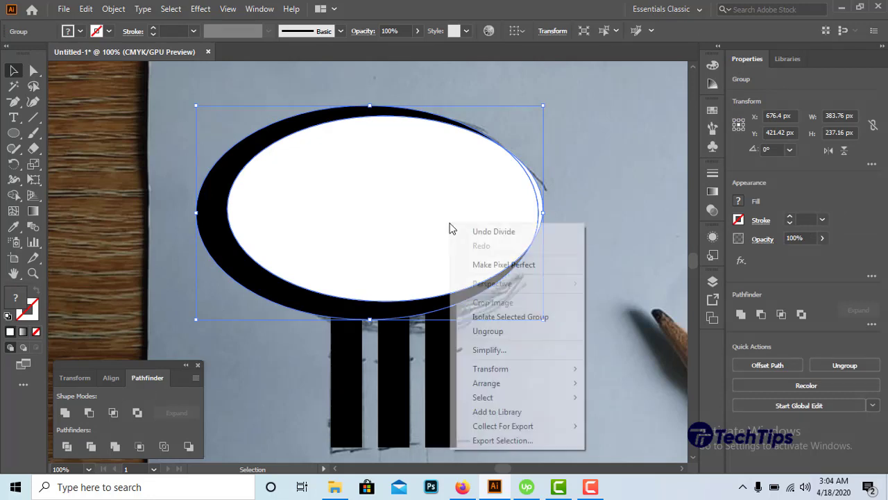
{"action": "left_click", "coordinate": [496, 332]}
Step: Delete the white inner ellipse and move the black crescent up-left onto the sketch
{"action": "left_click", "coordinate": [604, 210]}
{"action": "left_click_drag", "start_coordinate": [545, 149], "coordinate": [514, 221]}
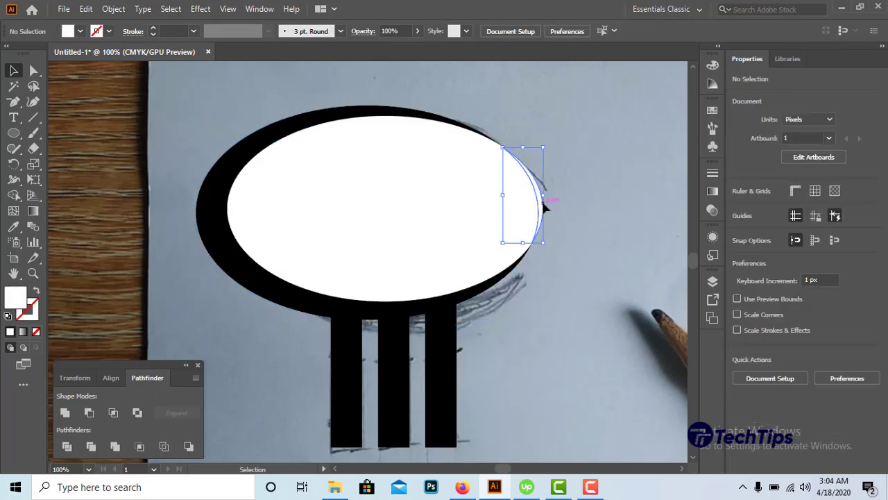
{"action": "key", "text": "Delete"}
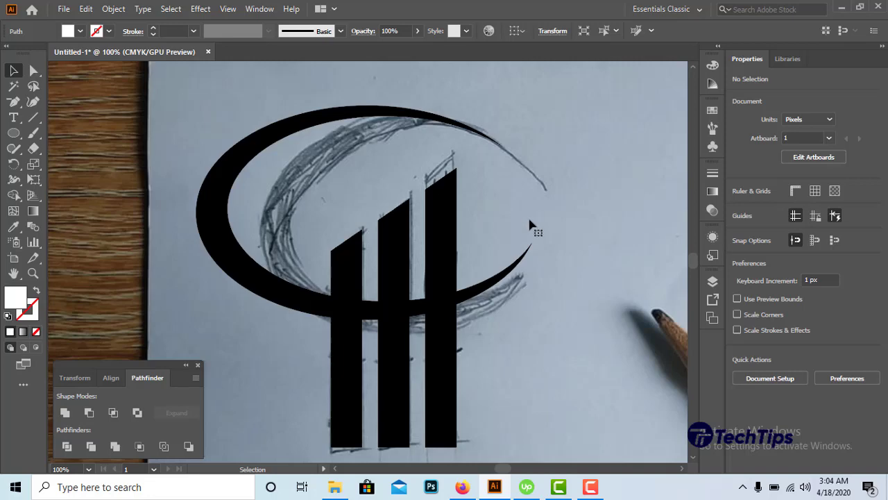
{"action": "mouse_move", "coordinate": [287, 128]}
{"action": "left_mouse_down"}
{"action": "mouse_move", "coordinate": [271, 117]}
{"action": "mouse_move", "coordinate": [332, 163]}
{"action": "left_mouse_up"}
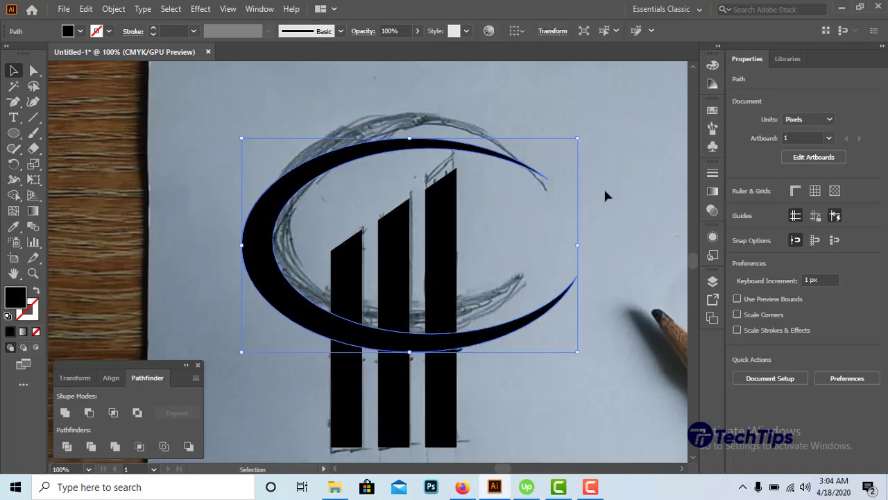
Step: Scale the black crescent narrower from its right handle
{"action": "left_click", "coordinate": [601, 198]}
{"action": "key", "text": "ctrl+0"}
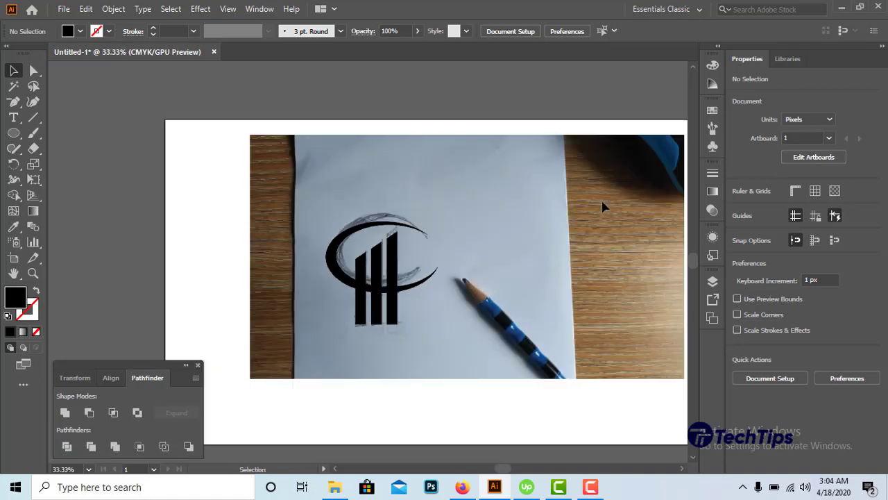
{"action": "left_click", "coordinate": [447, 331]}
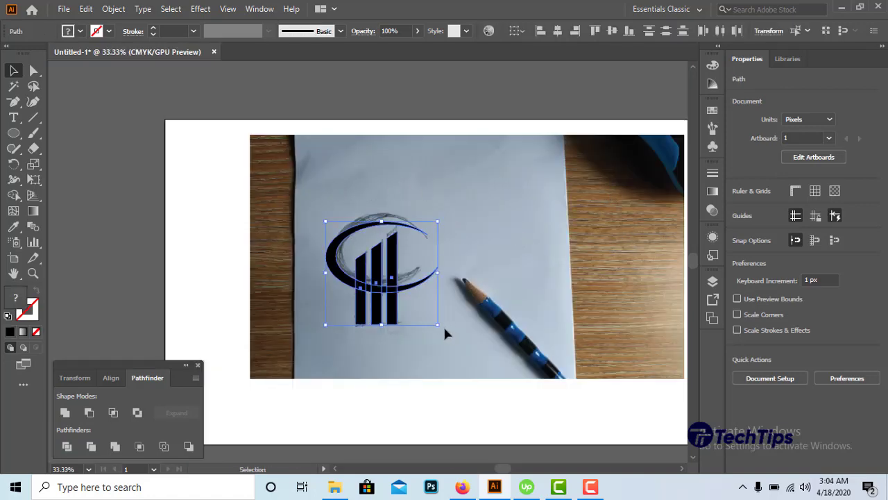
{"action": "left_click", "coordinate": [436, 341]}
{"action": "key", "text": "ctrl+plus"}
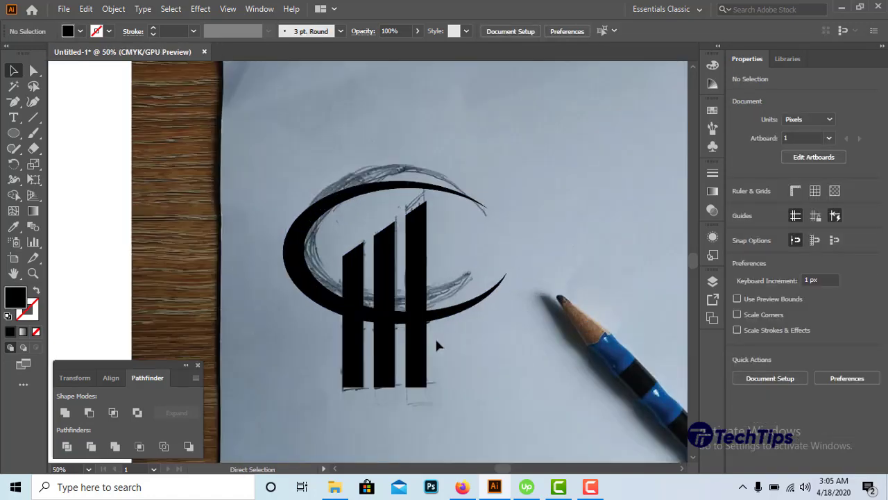
{"action": "left_click", "coordinate": [469, 312]}
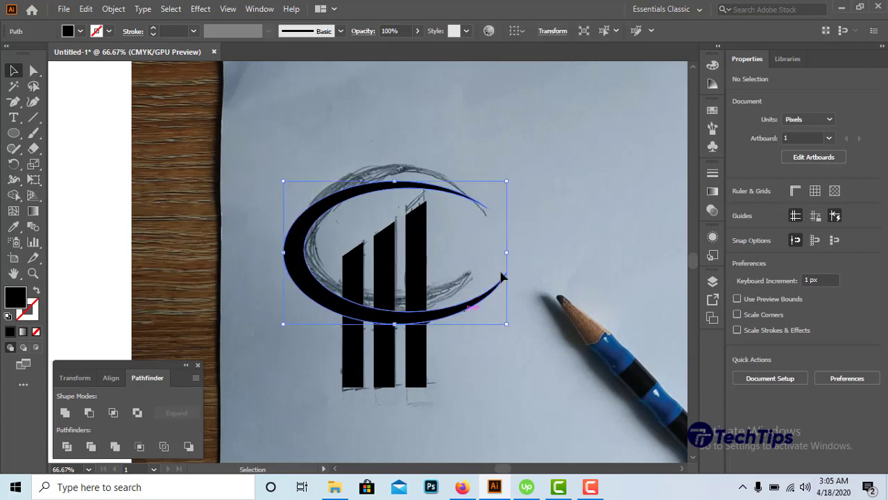
{"action": "left_click_drag", "start_coordinate": [508, 254], "coordinate": [479, 254]}
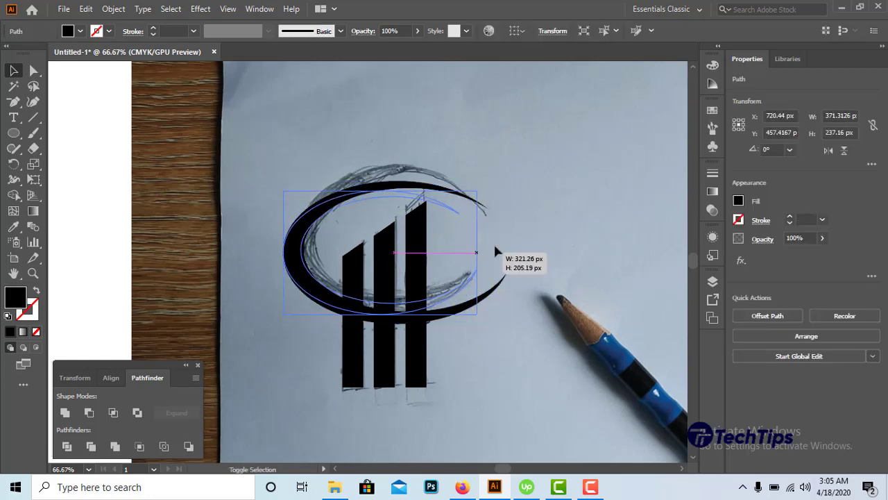
Step: Nudge the crescent right so its lower arc crosses the three bars
{"action": "left_click", "coordinate": [549, 208]}
{"action": "left_click_drag", "start_coordinate": [356, 200], "coordinate": [380, 207]}
{"action": "left_click_drag", "start_coordinate": [489, 301], "coordinate": [460, 297]}
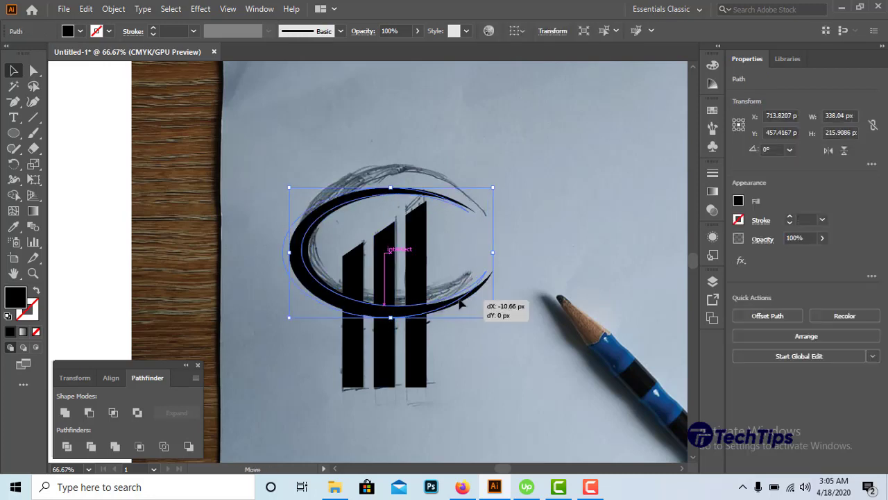
{"action": "left_click", "coordinate": [535, 234]}
{"action": "left_click_drag", "start_coordinate": [380, 304], "coordinate": [440, 393]}
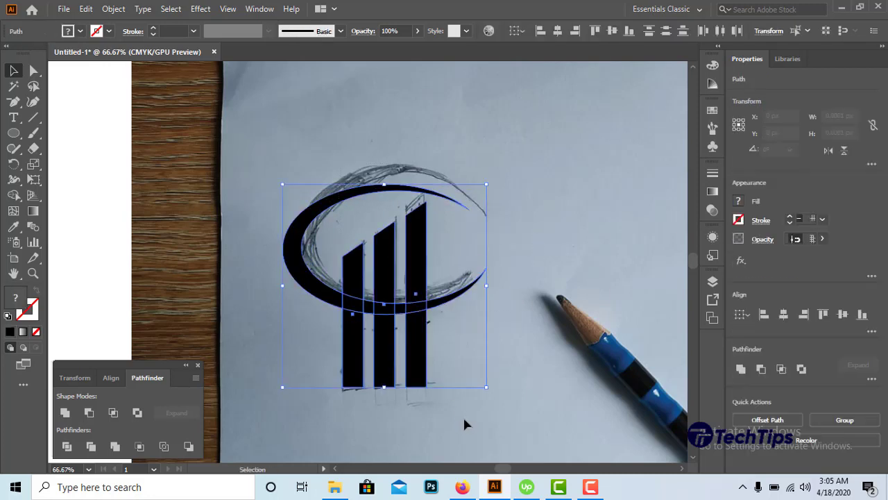
{"action": "left_click", "coordinate": [461, 412]}
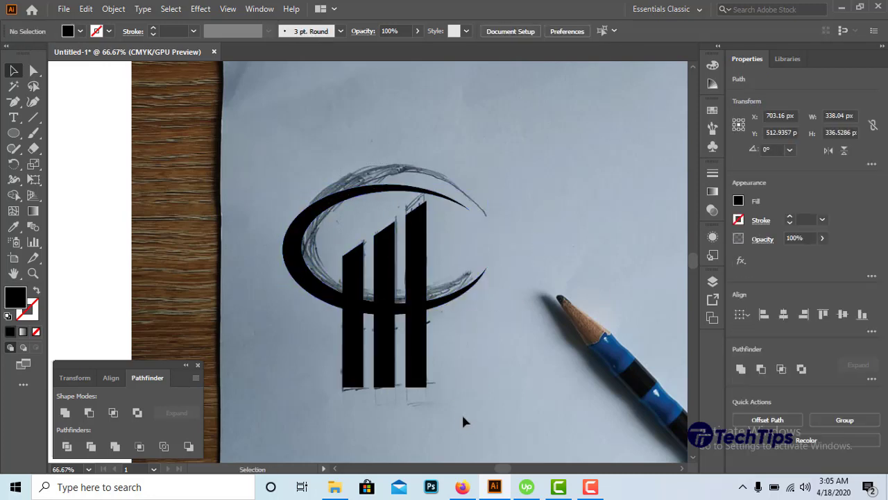
Step: Draw a horizontal Pen line across the bars as the cut line
{"action": "left_click", "coordinate": [14, 101]}
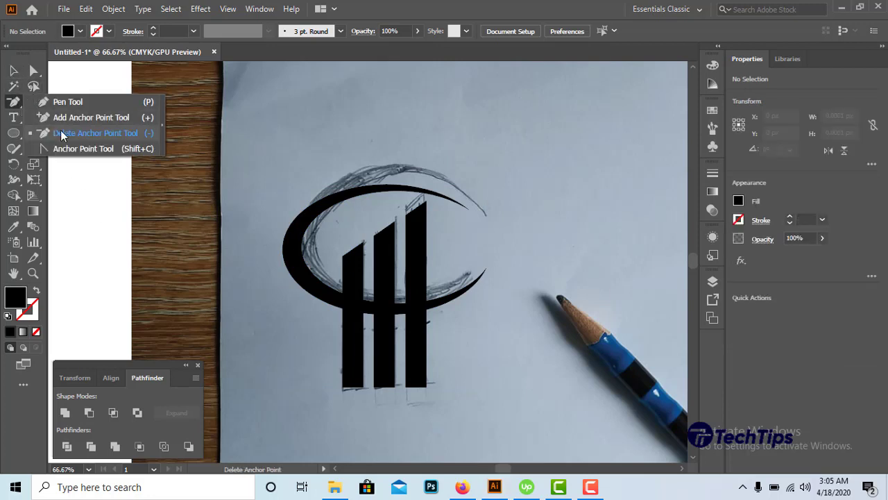
{"action": "left_click", "coordinate": [67, 101]}
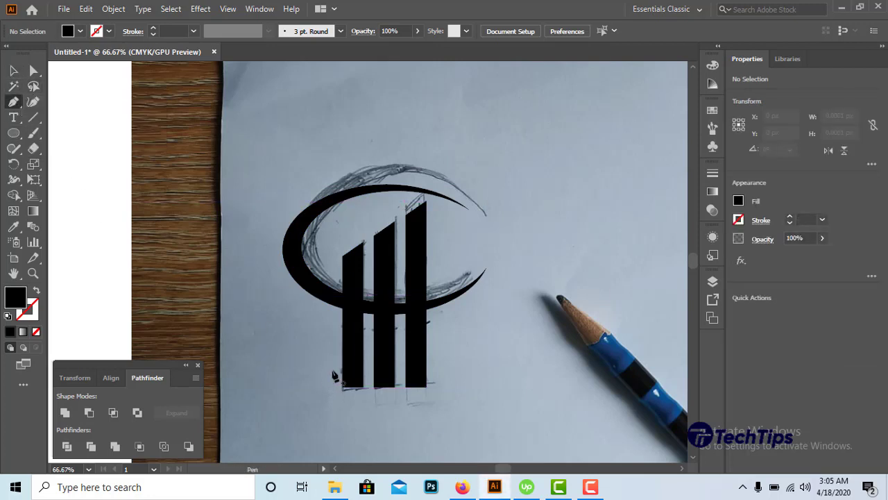
{"action": "left_click", "coordinate": [332, 370]}
{"action": "left_click", "coordinate": [479, 371]}
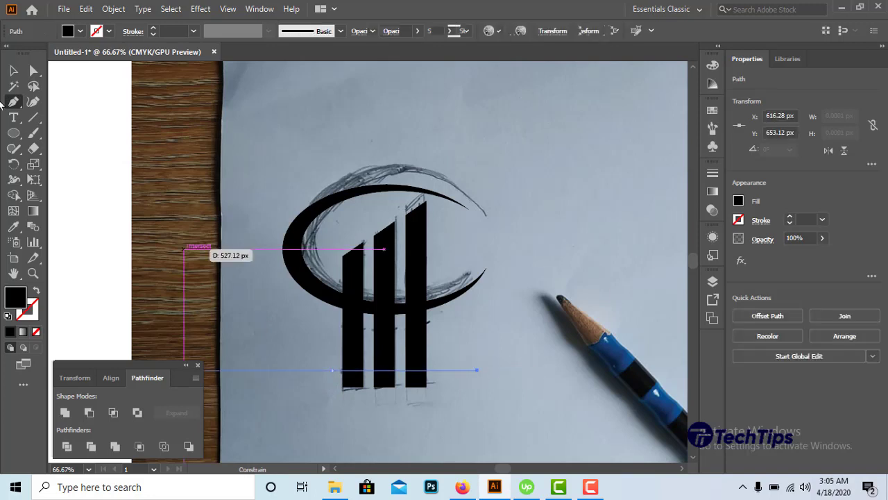
{"action": "key", "text": "v"}
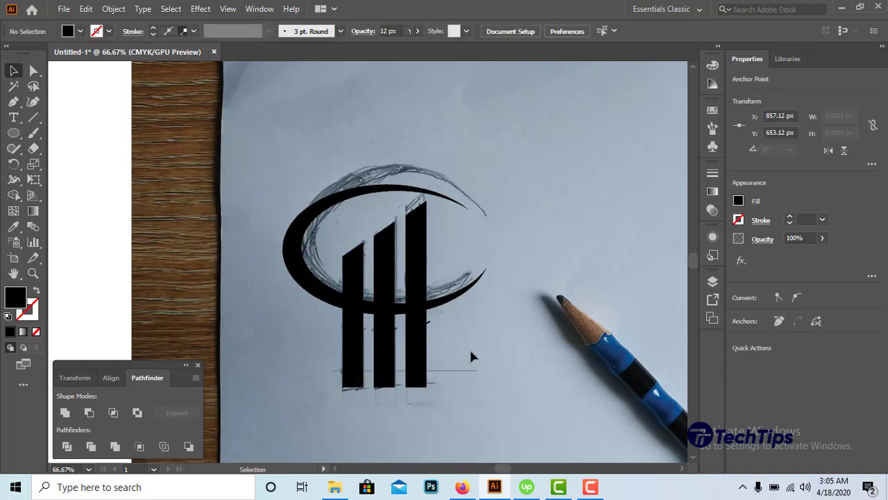
{"action": "left_click_drag", "start_coordinate": [470, 347], "coordinate": [472, 378]}
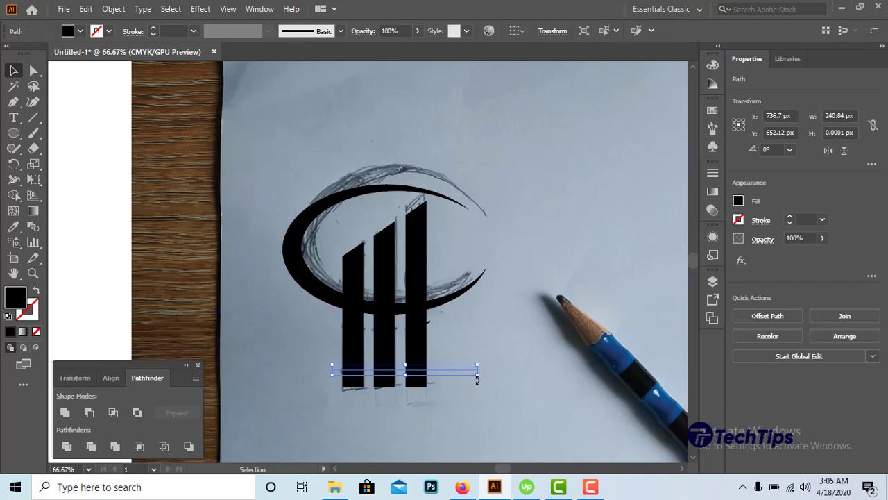
{"action": "left_click", "coordinate": [468, 415]}
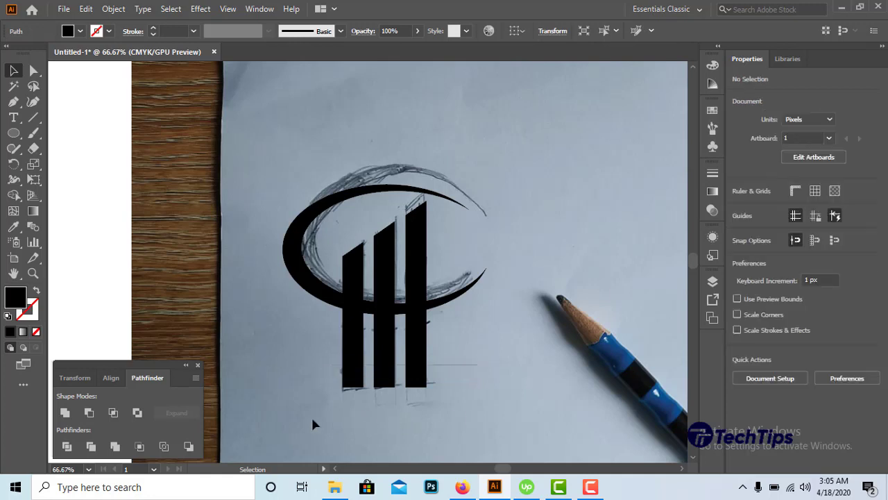
Step: Divide the bars along the line, ungroup, and delete the pieces below the cut
{"action": "left_click_drag", "start_coordinate": [441, 349], "coordinate": [375, 422]}
{"action": "left_click", "coordinate": [67, 446]}
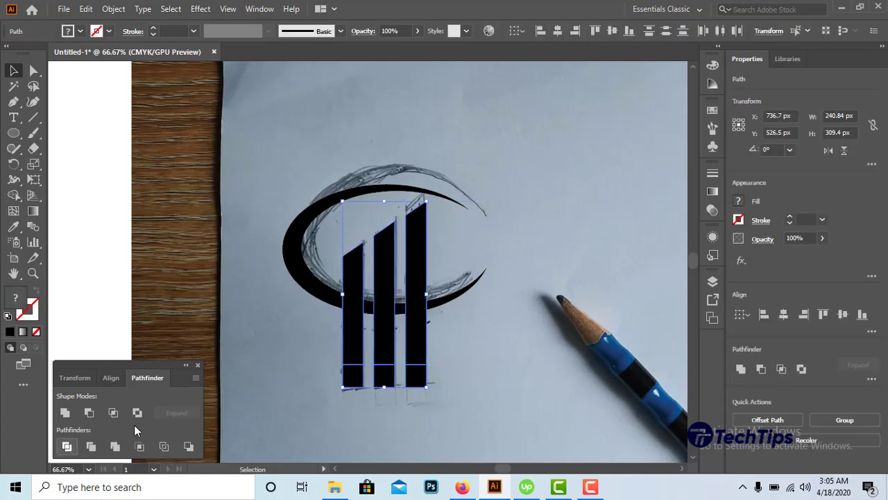
{"action": "right_click", "coordinate": [386, 397]}
{"action": "left_click", "coordinate": [419, 280]}
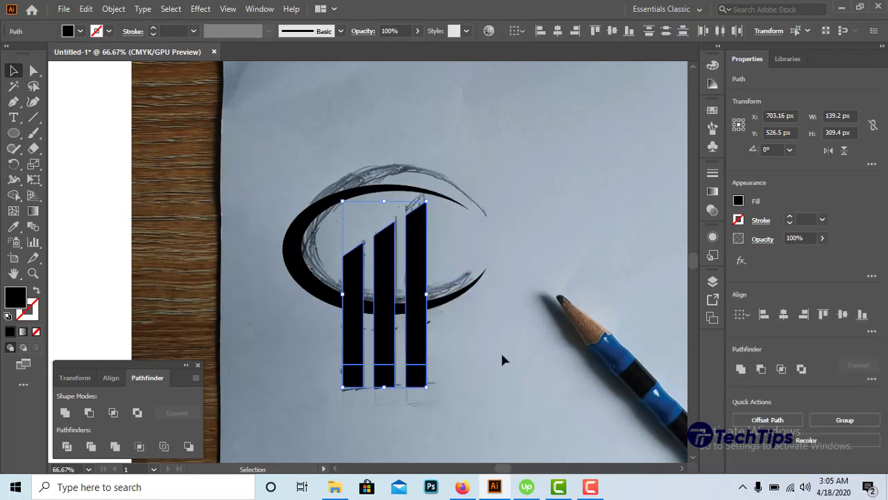
{"action": "left_click", "coordinate": [500, 350]}
{"action": "left_click_drag", "start_coordinate": [344, 397], "coordinate": [447, 376]}
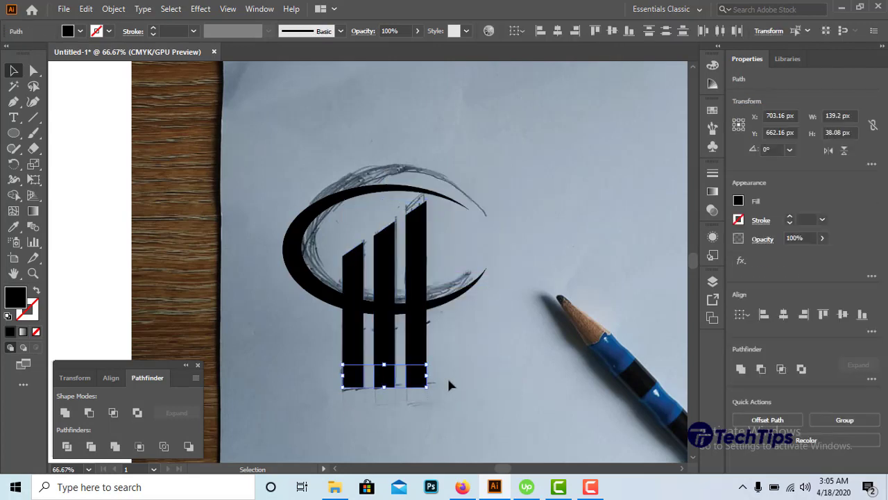
{"action": "key", "text": "Delete"}
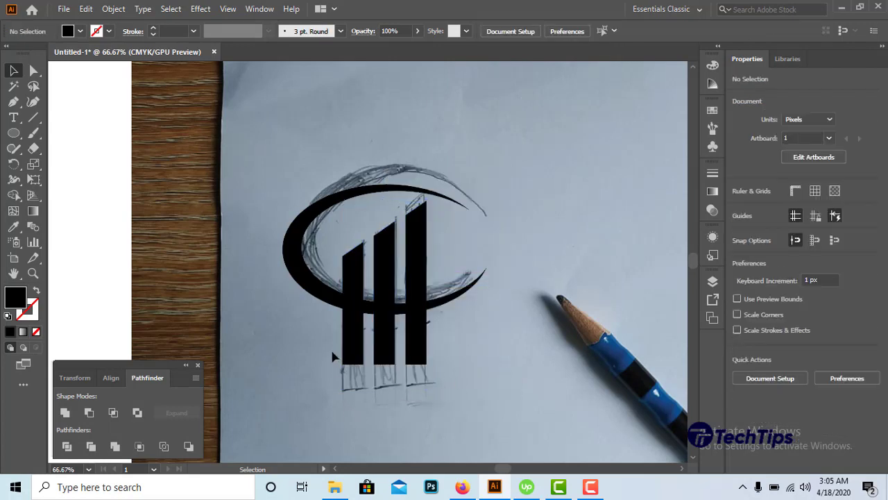
Step: Divide the bars where the crescent crosses them and ungroup the pieces
{"action": "left_click_drag", "start_coordinate": [460, 337], "coordinate": [460, 329]}
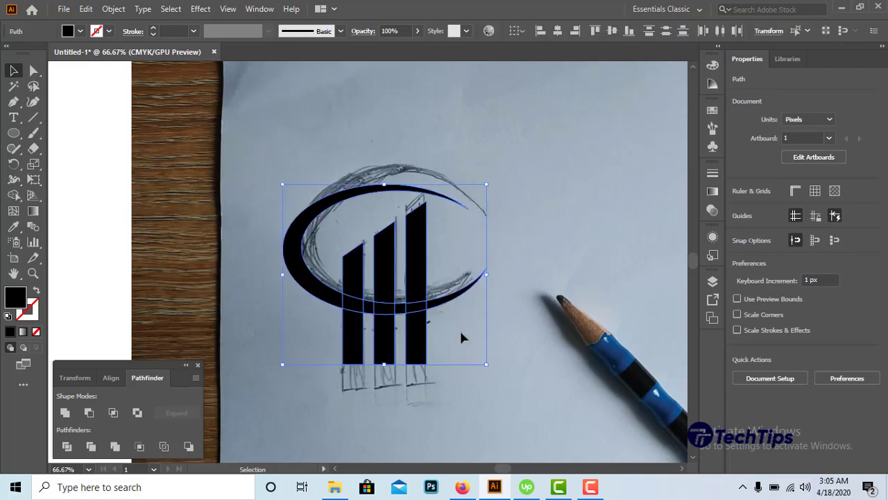
{"action": "left_click", "coordinate": [511, 323]}
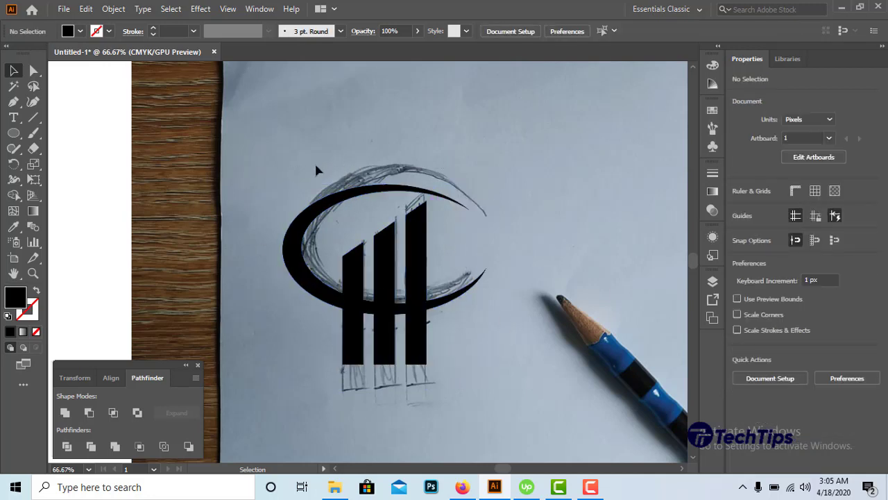
{"action": "left_click", "coordinate": [427, 355]}
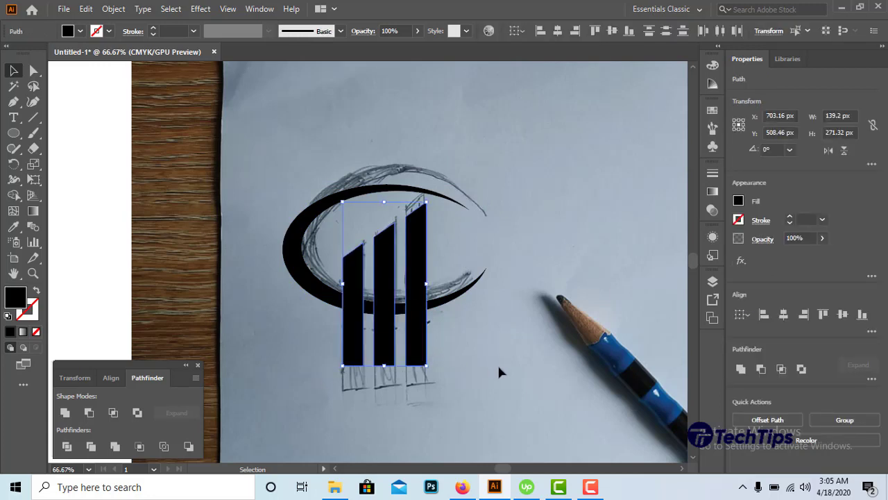
{"action": "left_click_drag", "start_coordinate": [495, 280], "coordinate": [305, 364]}
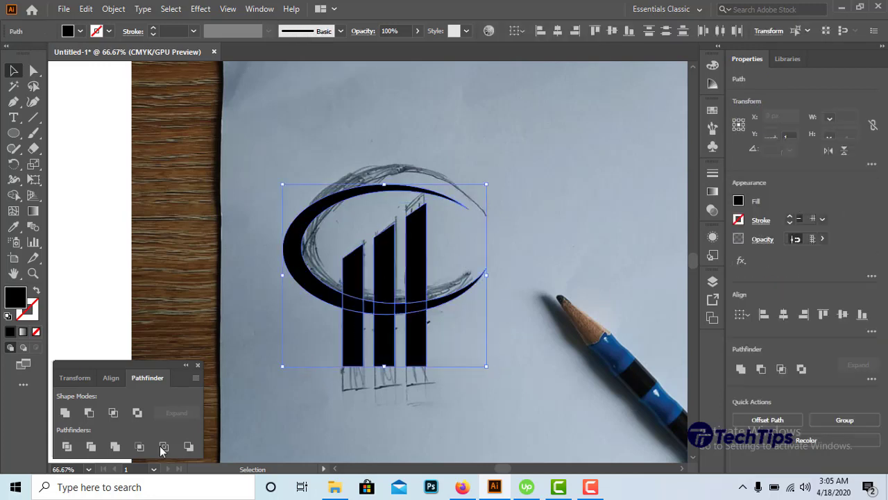
{"action": "left_click", "coordinate": [68, 446]}
{"action": "right_click", "coordinate": [358, 426]}
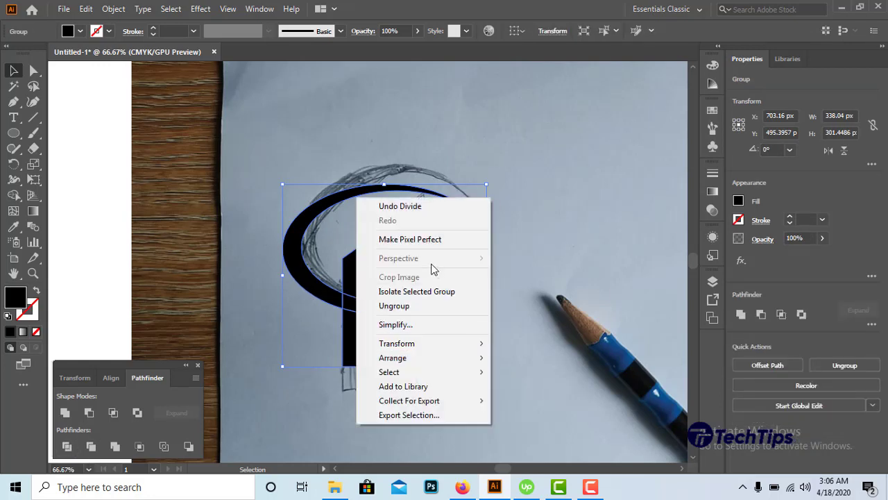
{"action": "left_click", "coordinate": [390, 307]}
Step: Nudge the lower bar segments down, leaving a gap below the swoosh
{"action": "left_click_drag", "start_coordinate": [357, 426], "coordinate": [448, 359]}
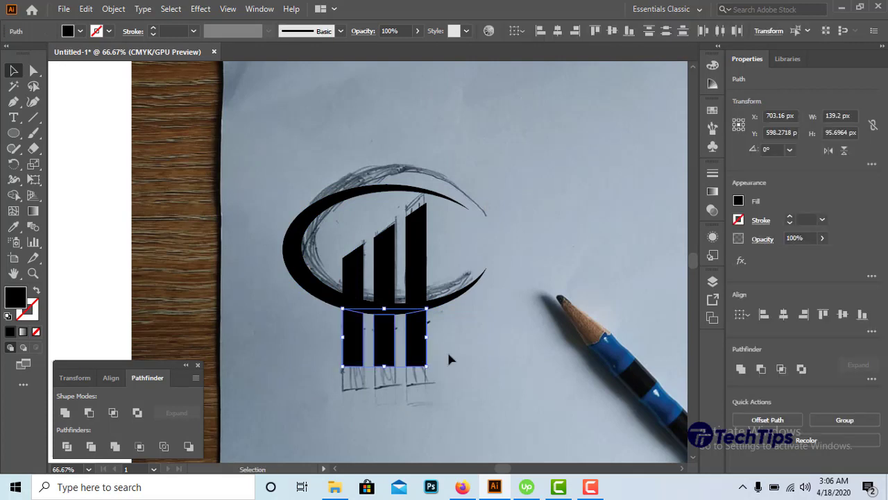
{"action": "key", "text": "Down"}
{"action": "key", "text": "Down"}
{"action": "key", "text": "Down"}
{"action": "key", "text": "Down"}
{"action": "key", "text": "Down"}
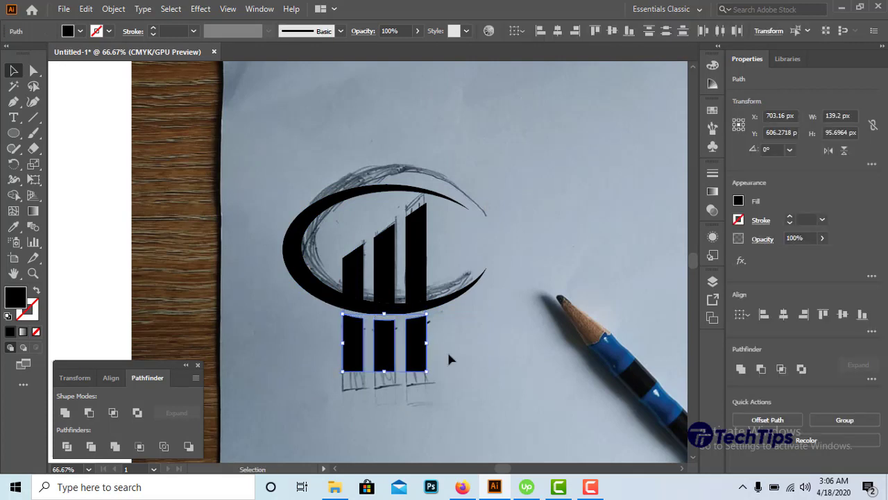
{"action": "left_click", "coordinate": [449, 358]}
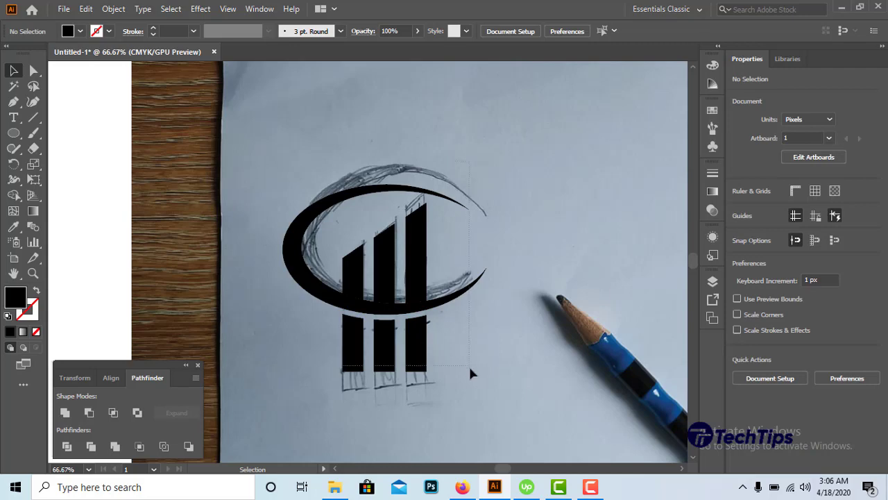
{"action": "left_click_drag", "start_coordinate": [470, 369], "coordinate": [469, 369]}
{"action": "left_click", "coordinate": [482, 358]}
{"action": "key", "text": "ctrl+minus"}
{"action": "key", "text": "ctrl+minus"}
{"action": "key", "text": "ctrl+minus"}
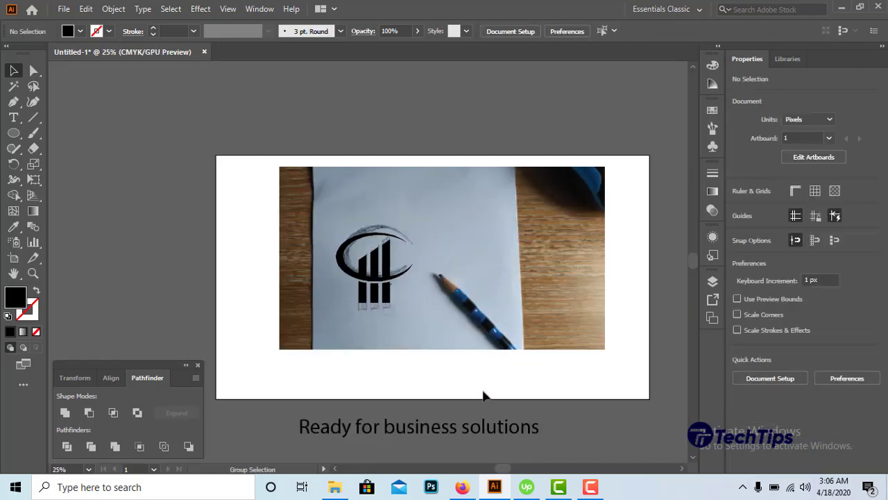
Step: Move the reference photo off the artboard to the left
{"action": "left_click", "coordinate": [518, 344]}
{"action": "left_click_drag", "start_coordinate": [615, 357], "coordinate": [630, 413]}
{"action": "left_click", "coordinate": [630, 412]}
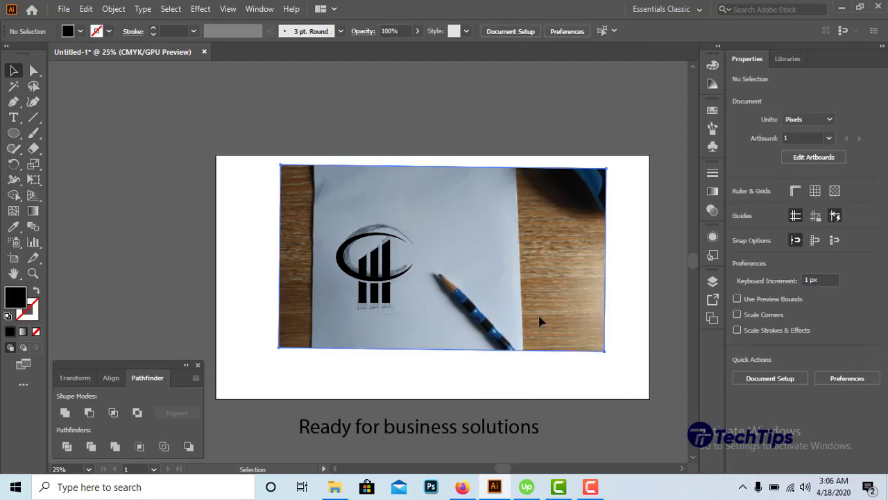
{"action": "left_click_drag", "start_coordinate": [542, 321], "coordinate": [167, 318]}
{"action": "left_click", "coordinate": [405, 294]}
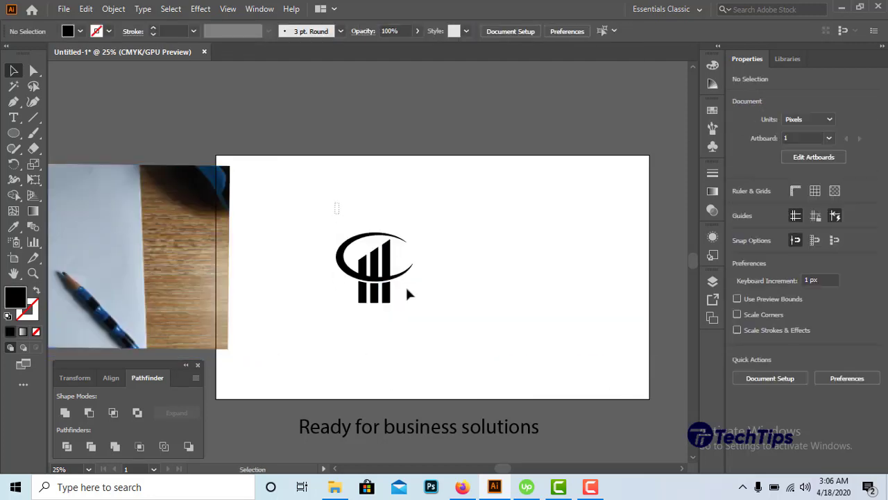
Step: Shift the whole logo slightly right and zoom in on it
{"action": "left_click", "coordinate": [413, 294]}
{"action": "left_click_drag", "start_coordinate": [316, 186], "coordinate": [427, 311]}
{"action": "left_click_drag", "start_coordinate": [387, 269], "coordinate": [409, 273]}
{"action": "left_click", "coordinate": [491, 278]}
{"action": "scroll", "coordinate": [491, 278], "scroll_direction": "down", "scroll_amount": 1}
{"action": "key", "text": "ctrl+equal"}
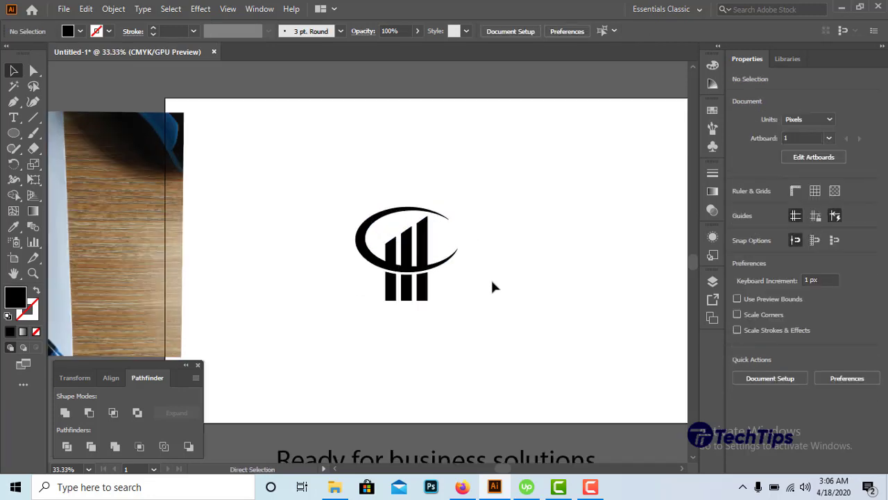
{"action": "key", "text": "ctrl+equal"}
{"action": "scroll", "coordinate": [278, 300], "scroll_direction": "down", "scroll_amount": 2}
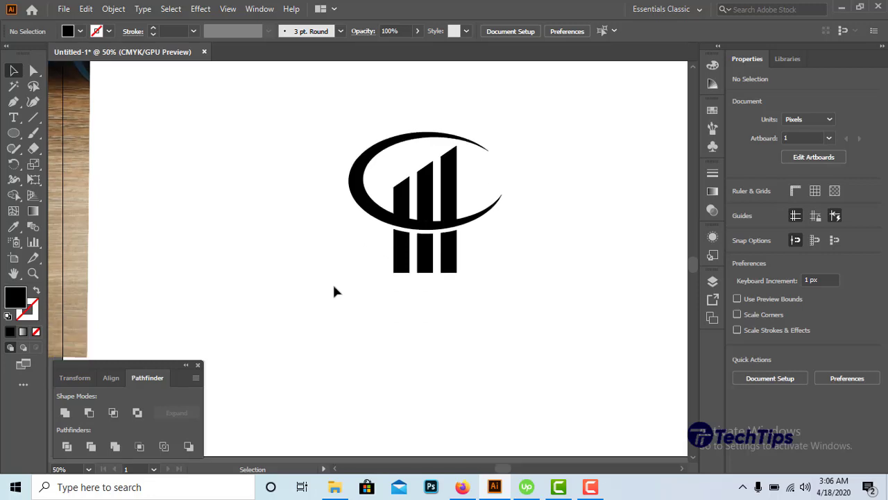
Step: Select the logo group and load the PANTONE+ CMYK Coated swatch library
{"action": "left_click", "coordinate": [399, 267]}
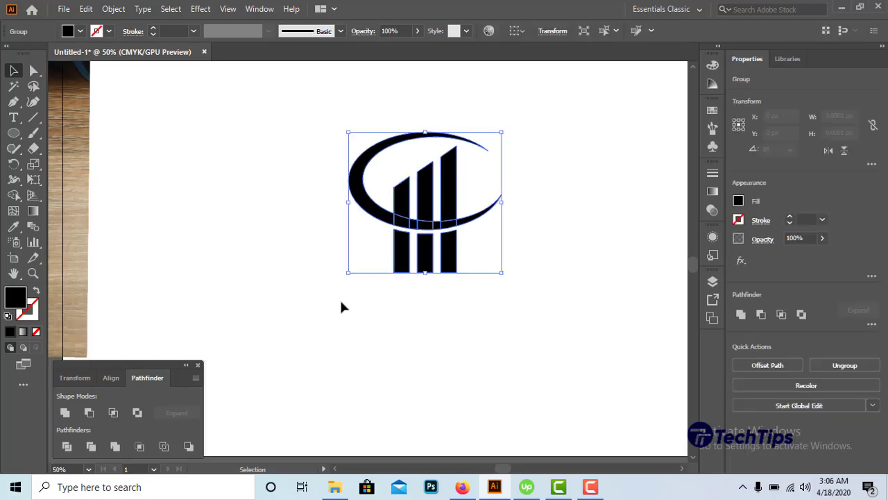
{"action": "left_click", "coordinate": [340, 298]}
{"action": "scroll", "coordinate": [340, 299], "scroll_direction": "up", "scroll_amount": 2}
{"action": "left_click", "coordinate": [399, 276]}
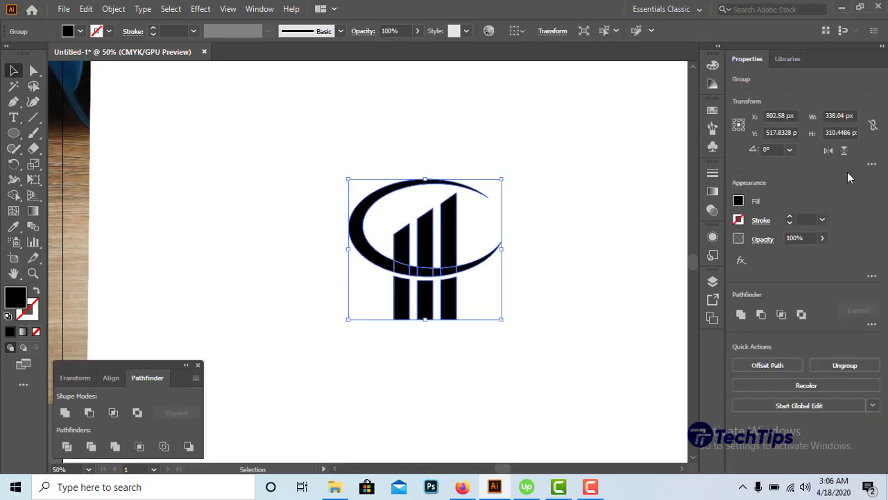
{"action": "left_click", "coordinate": [877, 50]}
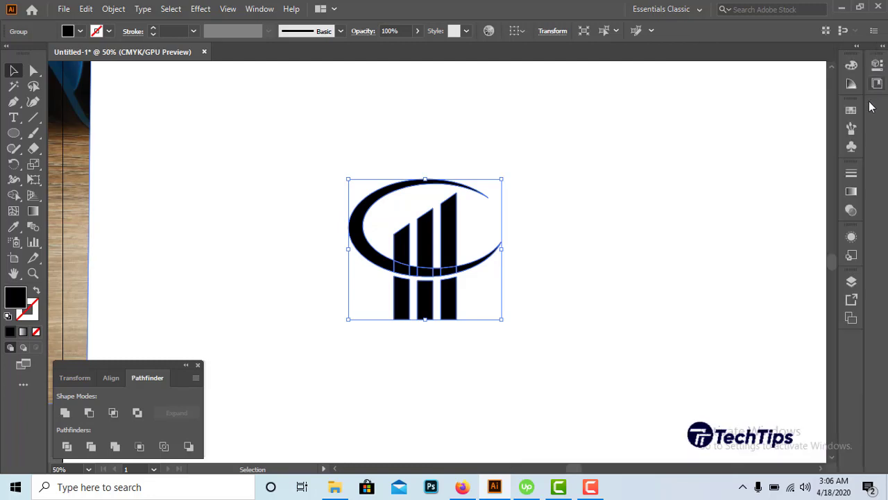
{"action": "left_click", "coordinate": [850, 111]}
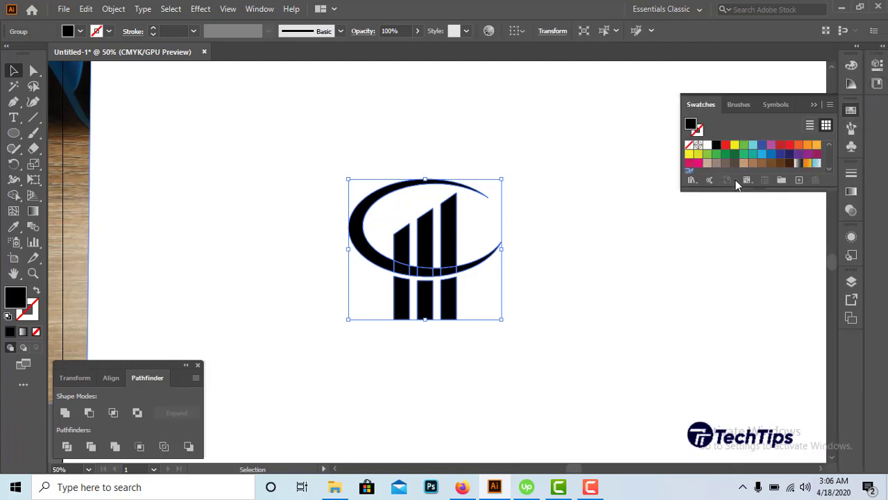
{"action": "left_click", "coordinate": [692, 180]}
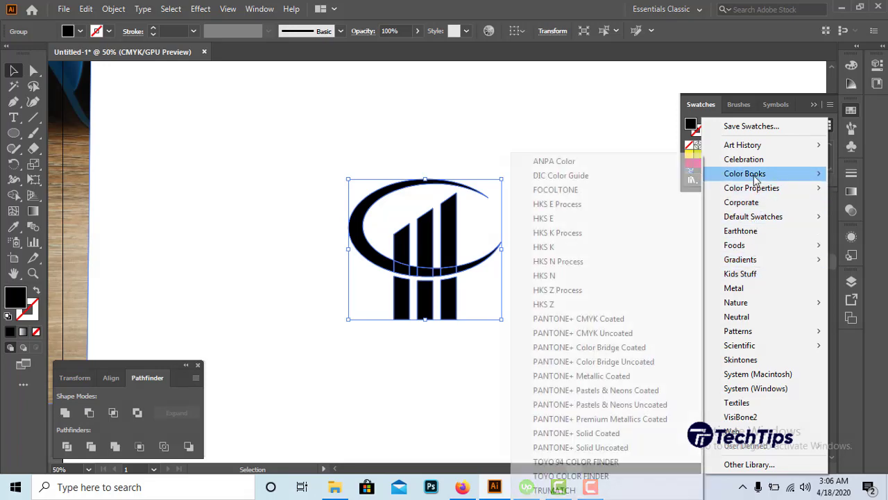
{"action": "mouse_move", "coordinate": [745, 173]}
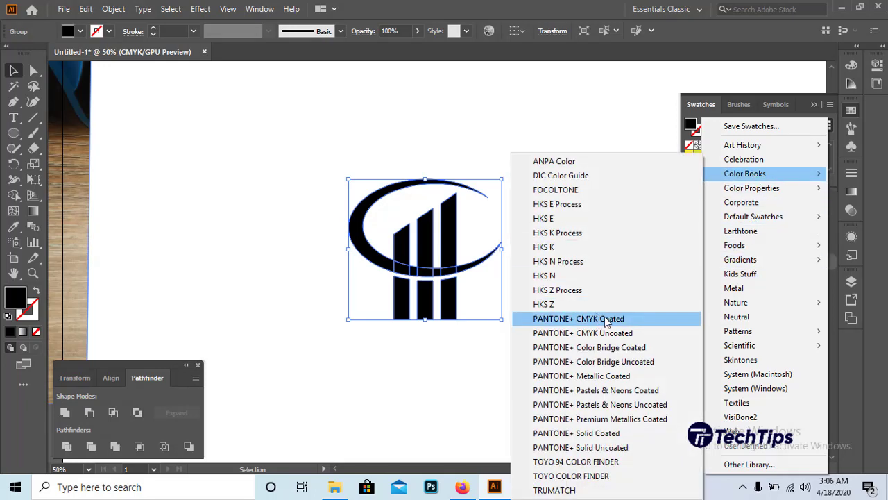
{"action": "left_click", "coordinate": [611, 320]}
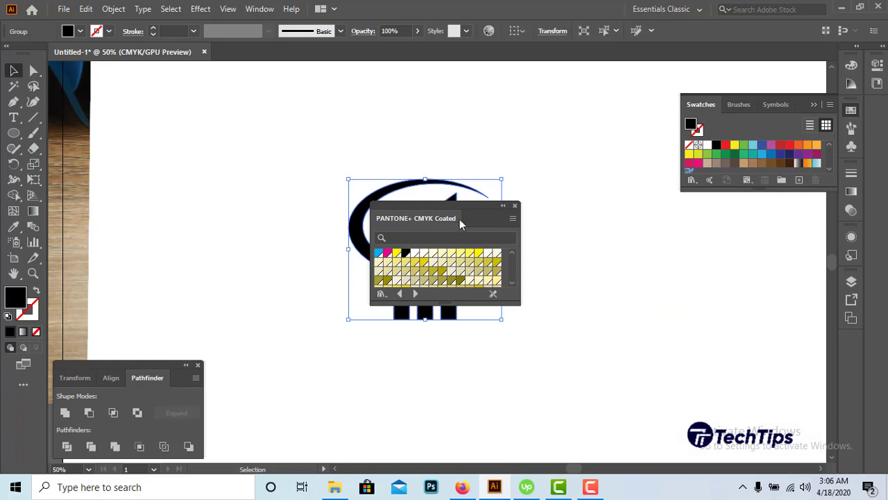
Step: Move and enlarge the PANTONE library panel to show more swatches
{"action": "left_click", "coordinate": [817, 105]}
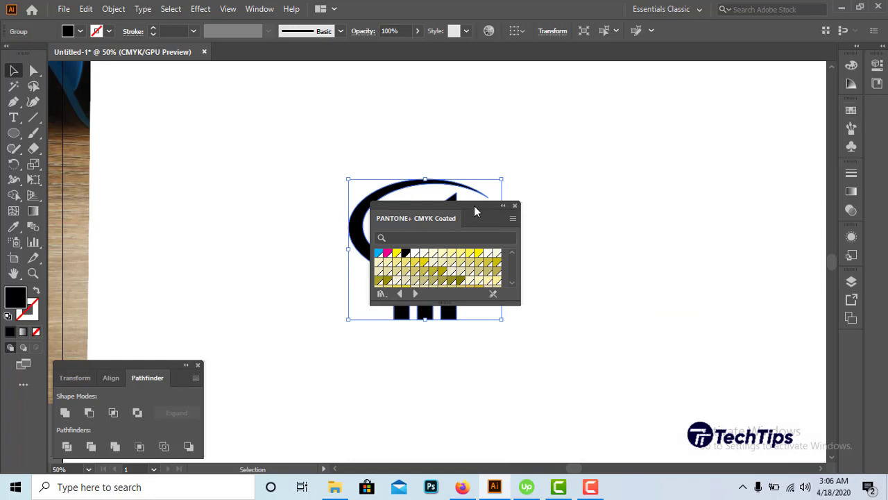
{"action": "left_click_drag", "start_coordinate": [474, 205], "coordinate": [788, 76]}
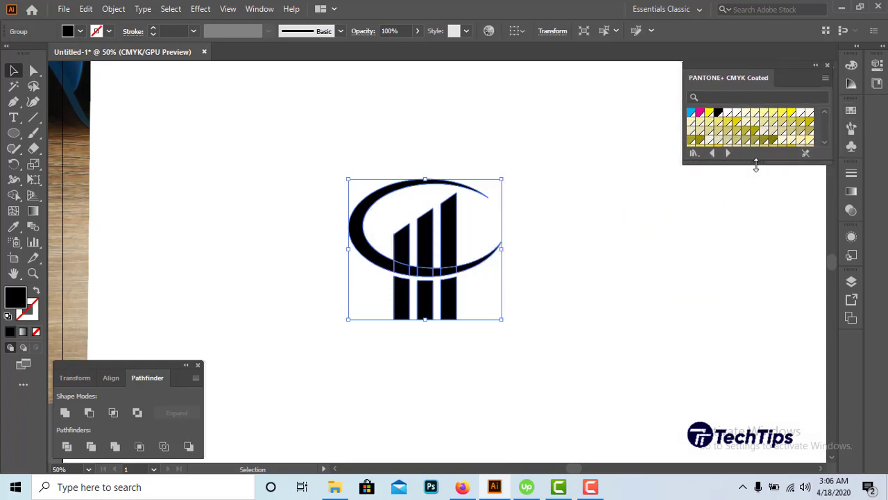
{"action": "left_click_drag", "start_coordinate": [756, 166], "coordinate": [756, 434]}
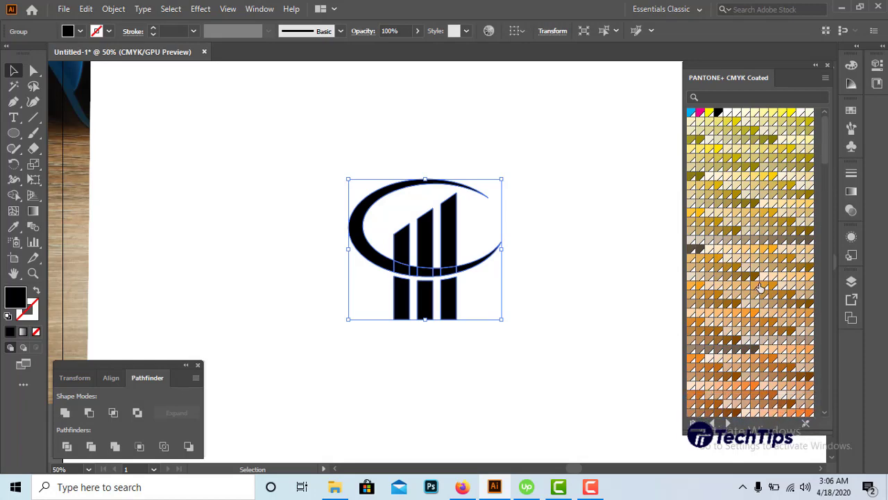
{"action": "scroll", "coordinate": [761, 288], "scroll_direction": "down", "scroll_amount": 5}
{"action": "scroll", "coordinate": [764, 298], "scroll_direction": "down", "scroll_amount": 5}
{"action": "scroll", "coordinate": [767, 319], "scroll_direction": "down", "scroll_amount": 5}
{"action": "scroll", "coordinate": [772, 345], "scroll_direction": "down", "scroll_amount": 5}
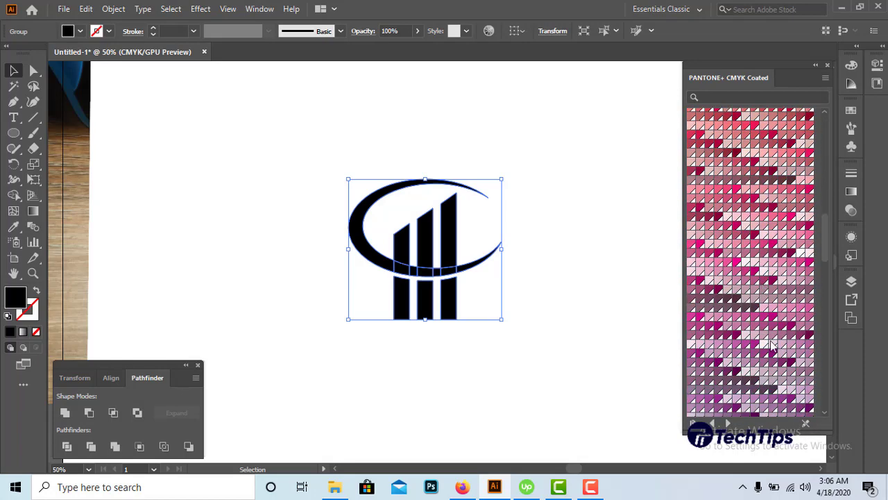
Step: Fill the logo with magenta, trying a lighter shade before settling on darker maroon
{"action": "left_click", "coordinate": [738, 337]}
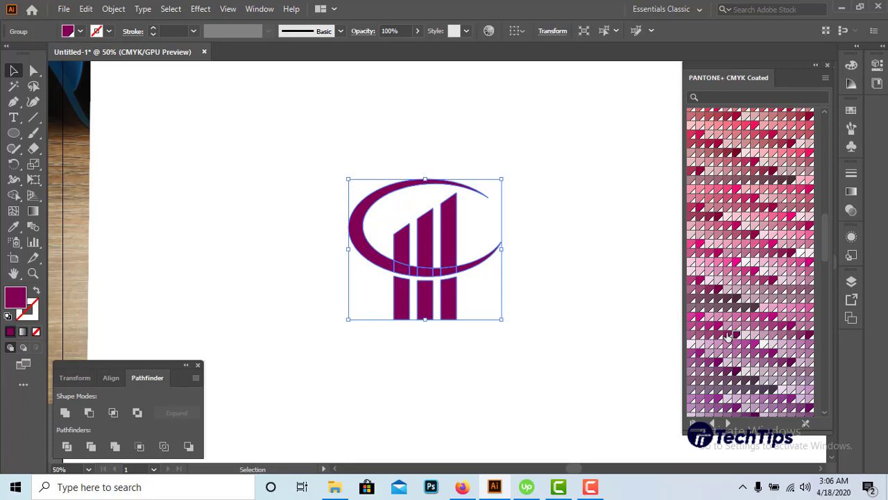
{"action": "left_click", "coordinate": [727, 336]}
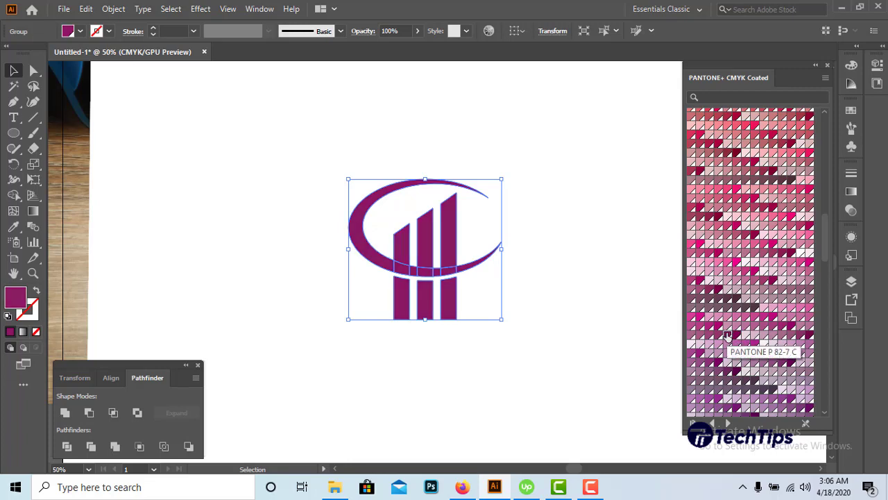
{"action": "left_click", "coordinate": [719, 291]}
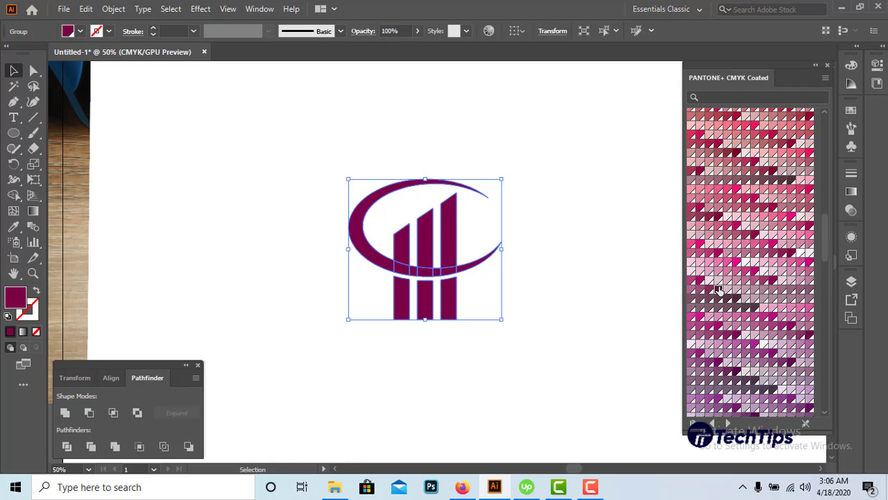
{"action": "left_click", "coordinate": [597, 241]}
{"action": "left_click_drag", "start_coordinate": [575, 160], "coordinate": [371, 319]}
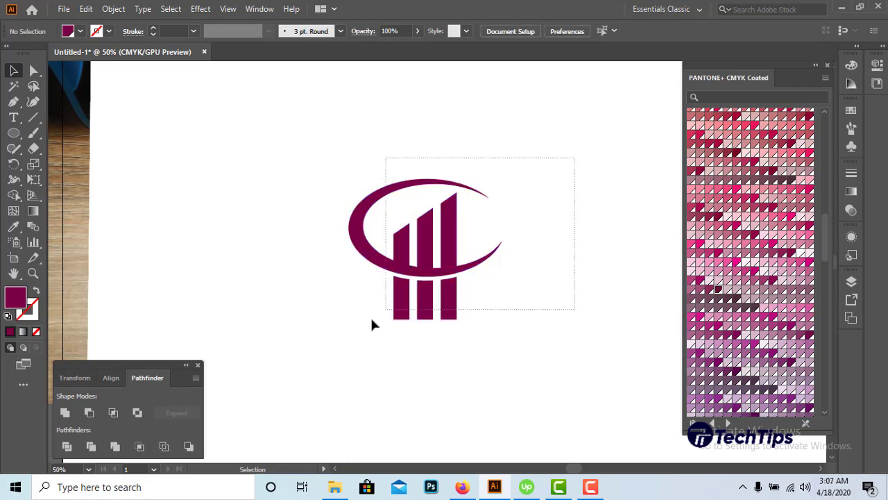
{"action": "left_click", "coordinate": [478, 381]}
Step: Move the photo further left and select the words 'Ready for business' in the caption
{"action": "key", "text": "ctrl+minus"}
{"action": "key", "text": "ctrl+minus"}
{"action": "left_click_drag", "start_coordinate": [226, 274], "coordinate": [184, 275]}
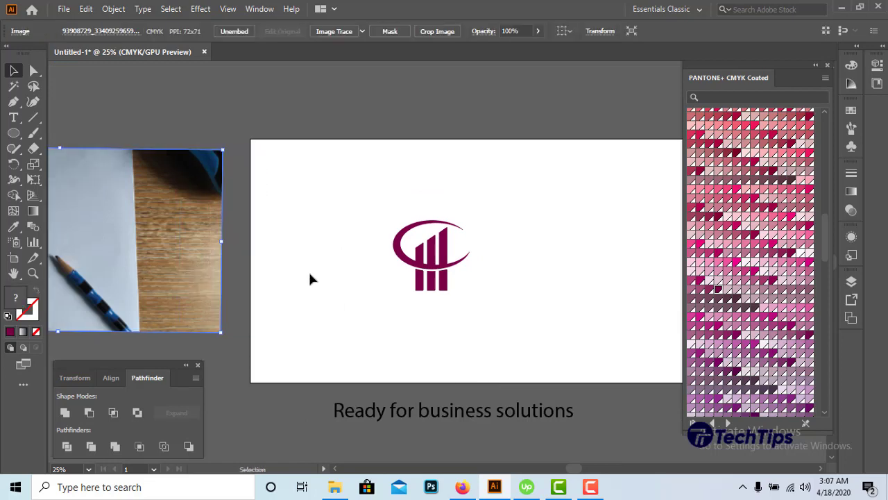
{"action": "left_click", "coordinate": [378, 227]}
{"action": "left_click", "coordinate": [460, 411]}
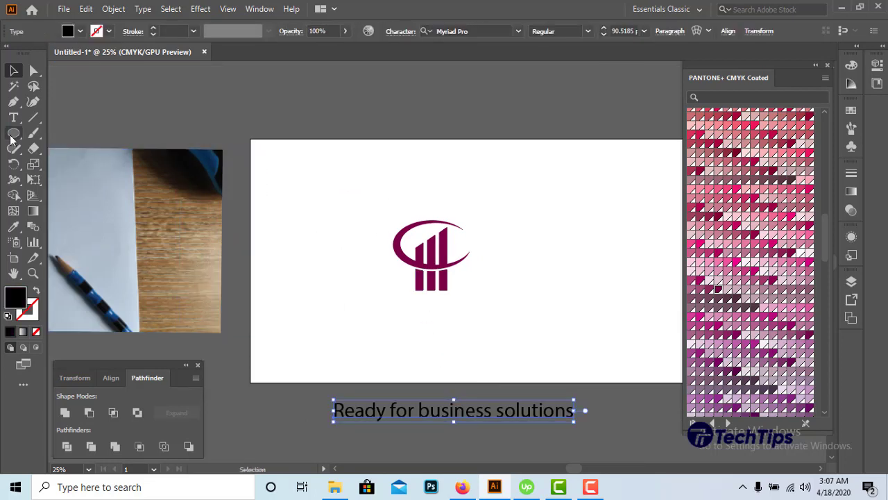
{"action": "left_click", "coordinate": [13, 117]}
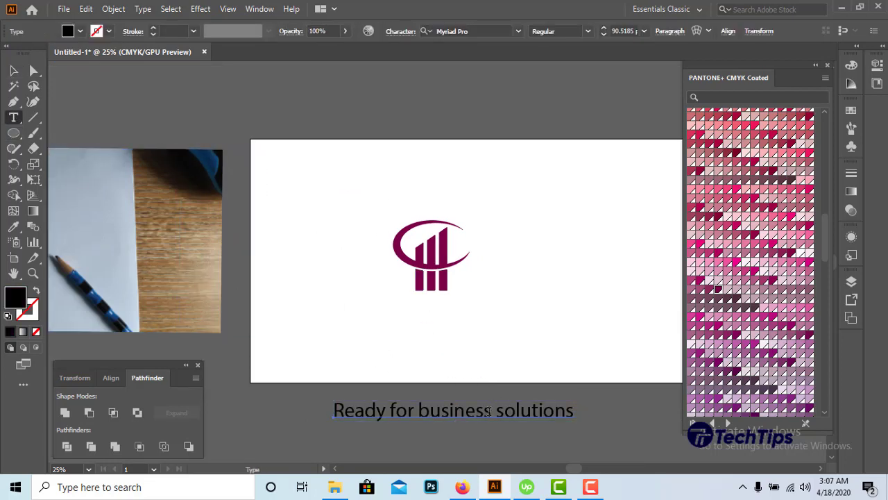
{"action": "left_click", "coordinate": [339, 410]}
{"action": "key", "text": "ctrl+shift+Right"}
{"action": "key", "text": "ctrl+shift+Right"}
{"action": "key", "text": "ctrl+shift+Right"}
{"action": "key", "text": "ctrl+c"}
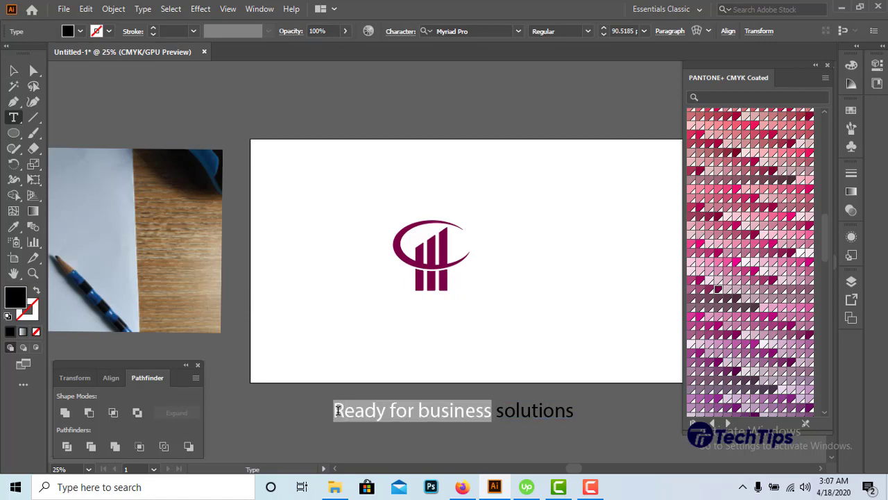
{"action": "left_click", "coordinate": [13, 70]}
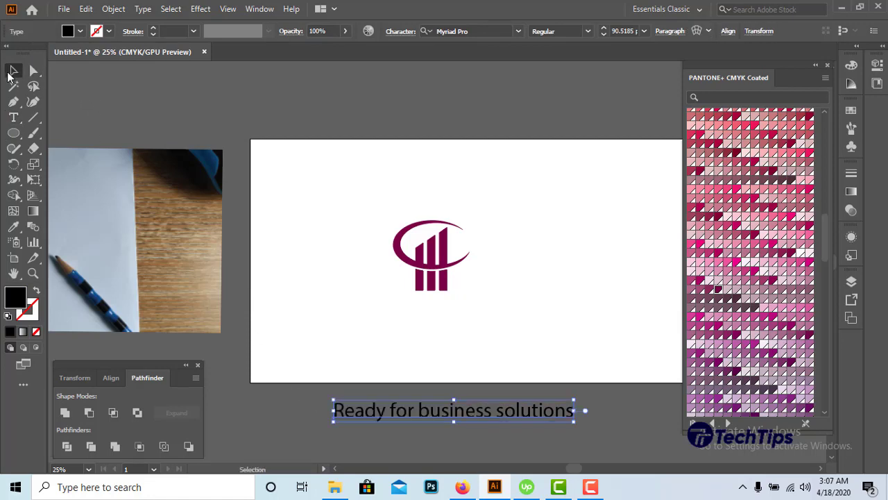
{"action": "left_click_drag", "start_coordinate": [169, 236], "coordinate": [189, 246]}
{"action": "left_click", "coordinate": [370, 322]}
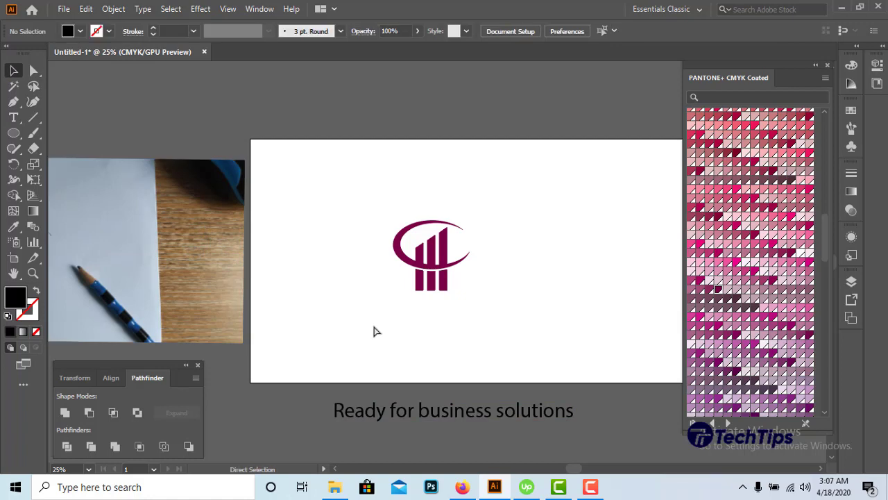
Step: Paste 'Ready for business' and place it just below the logo
{"action": "key", "text": "ctrl+v"}
{"action": "left_click_drag", "start_coordinate": [488, 268], "coordinate": [486, 312]}
{"action": "left_click", "coordinate": [571, 312]}
{"action": "left_click", "coordinate": [483, 318]}
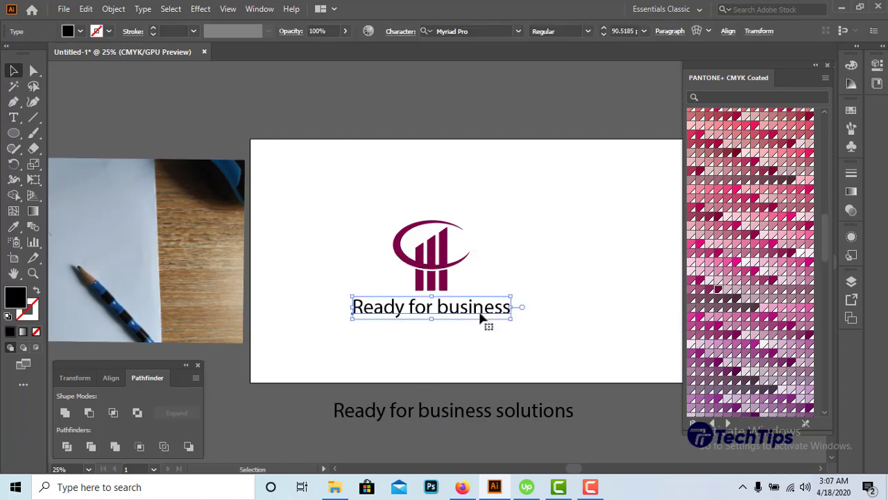
Step: Set the tagline to Minion Variable Concept Bold with All Caps
{"action": "left_click", "coordinate": [468, 30]}
{"action": "type", "text": "mini"}
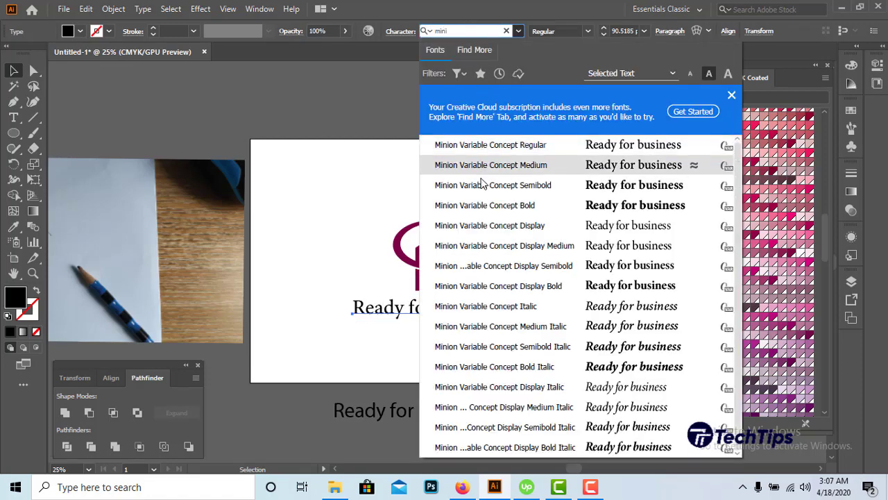
{"action": "left_click", "coordinate": [482, 206]}
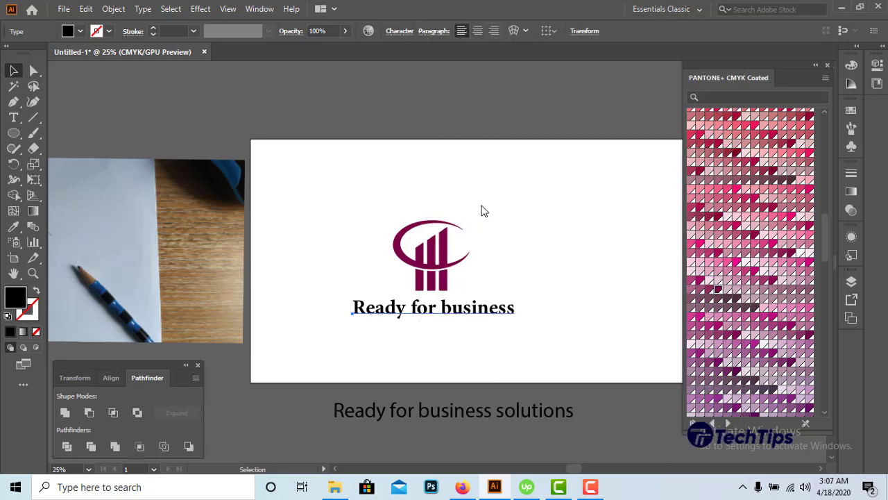
{"action": "left_click", "coordinate": [398, 31]}
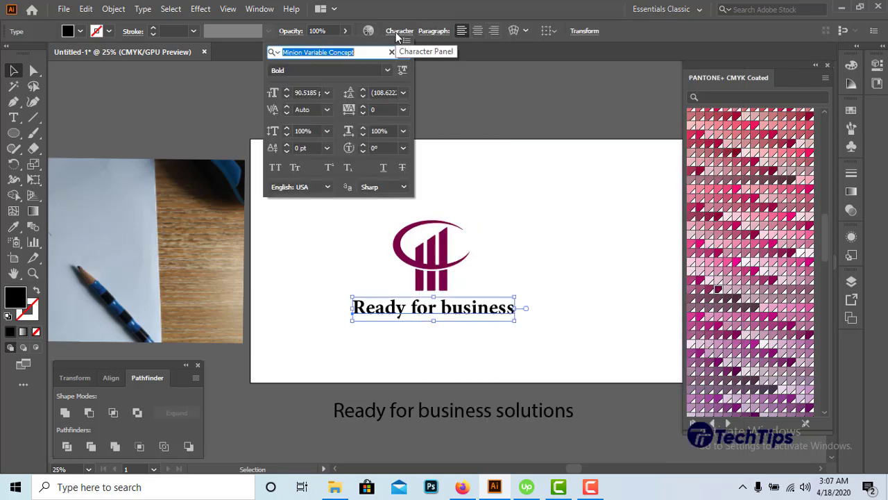
{"action": "left_click", "coordinate": [275, 169]}
Step: Narrow the READY FOR BUSINESS text box from its right handle in two drags
{"action": "left_click", "coordinate": [605, 292]}
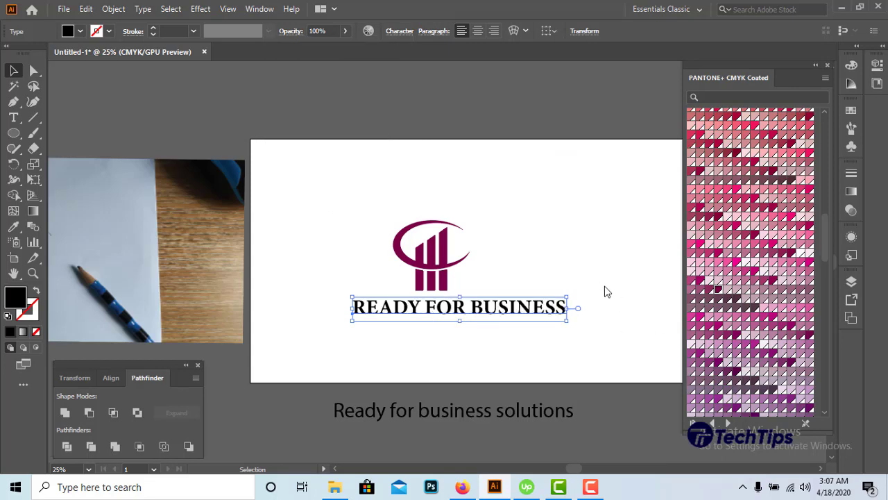
{"action": "left_click", "coordinate": [595, 275]}
{"action": "left_click", "coordinate": [549, 309]}
{"action": "left_click_drag", "start_coordinate": [569, 308], "coordinate": [534, 308]}
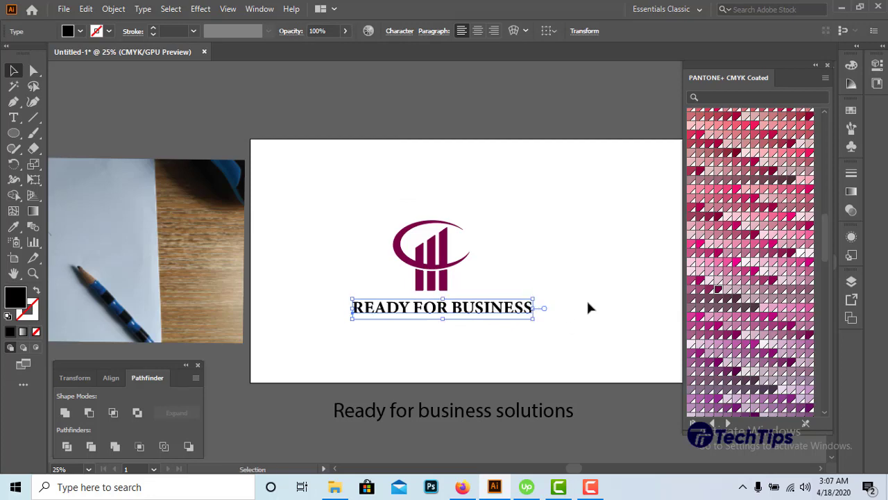
{"action": "left_click", "coordinate": [589, 308]}
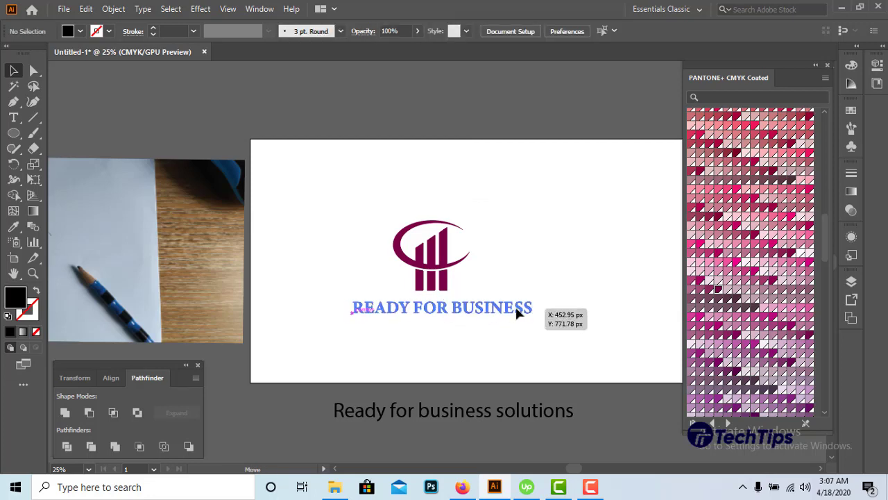
{"action": "left_click", "coordinate": [517, 313]}
{"action": "left_click", "coordinate": [574, 307]}
{"action": "left_click", "coordinate": [532, 312]}
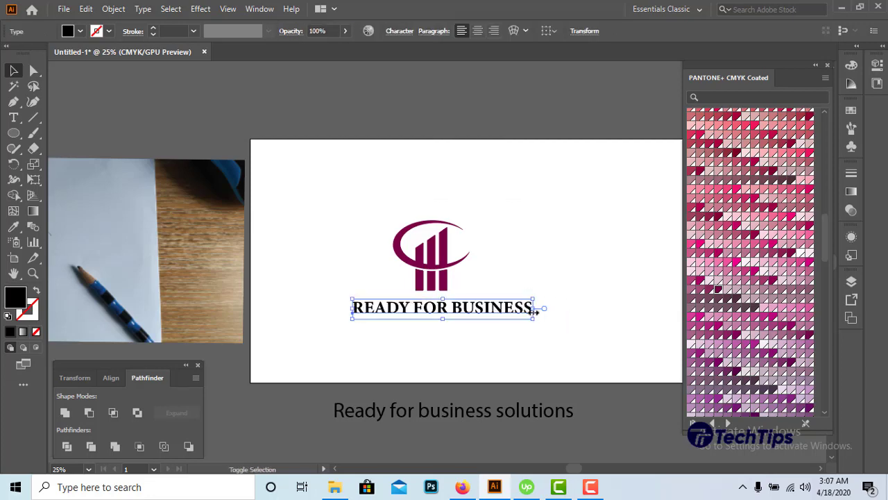
{"action": "left_click_drag", "start_coordinate": [534, 312], "coordinate": [516, 312]}
{"action": "left_click", "coordinate": [564, 313]}
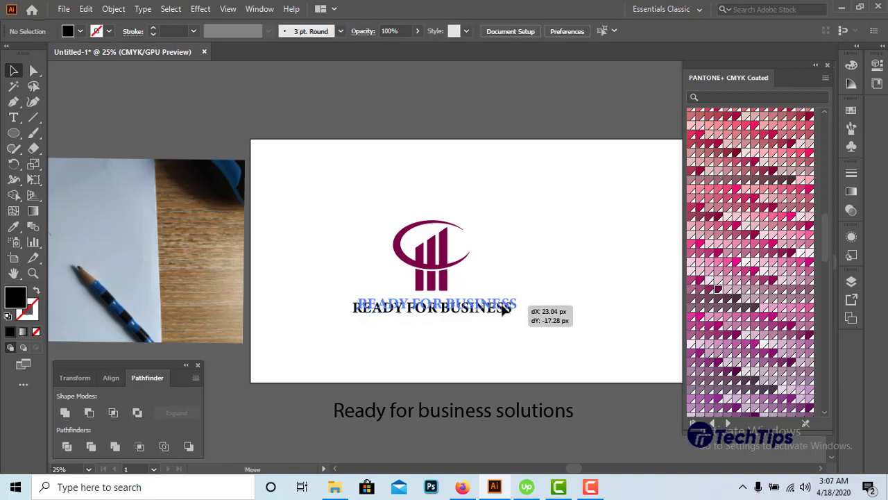
{"action": "left_click", "coordinate": [572, 350]}
{"action": "scroll", "coordinate": [572, 350], "scroll_direction": "down", "scroll_amount": 1}
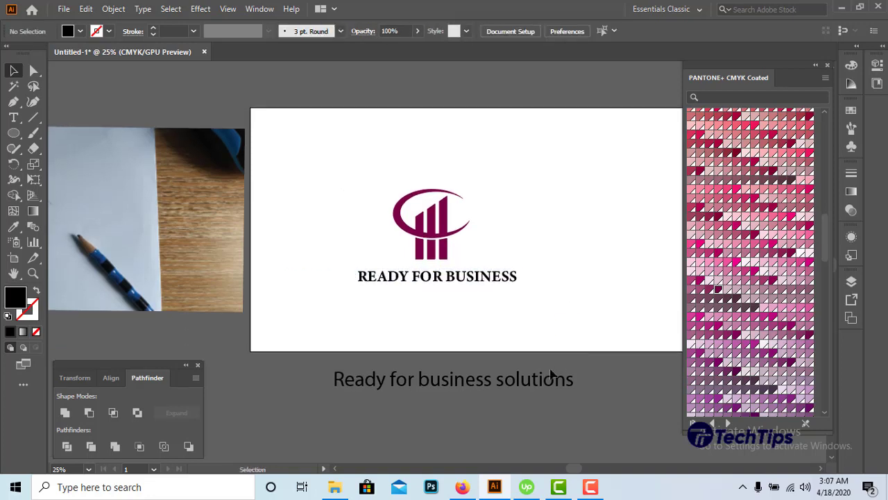
Step: Paste a copy of 'solutions' beneath READY FOR BUSINESS and set it to all capitals
{"action": "left_click", "coordinate": [14, 118]}
{"action": "left_click_drag", "start_coordinate": [497, 380], "coordinate": [617, 379]}
{"action": "key", "text": "ctrl+c"}
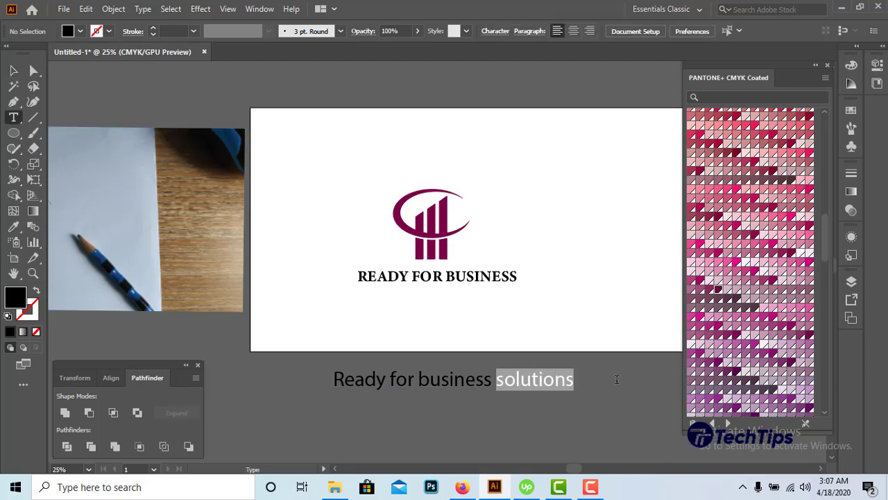
{"action": "left_click", "coordinate": [13, 70]}
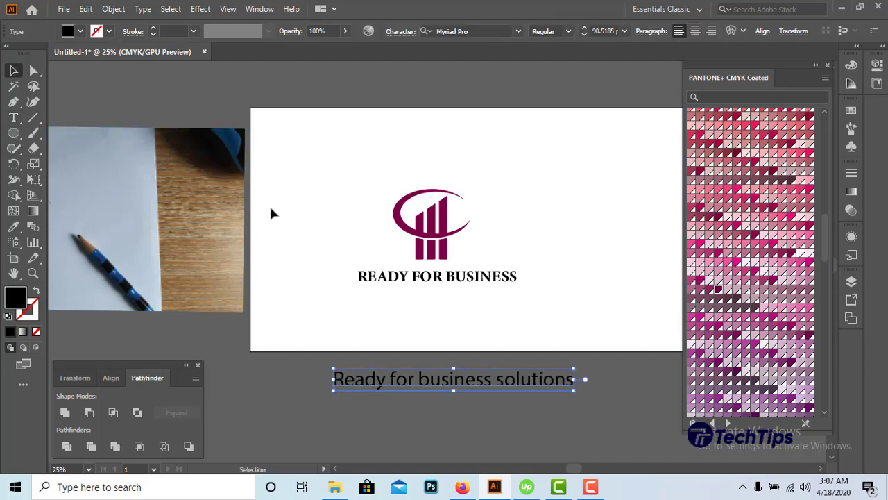
{"action": "left_click", "coordinate": [285, 212]}
{"action": "key", "text": "ctrl+v"}
{"action": "left_click", "coordinate": [322, 203]}
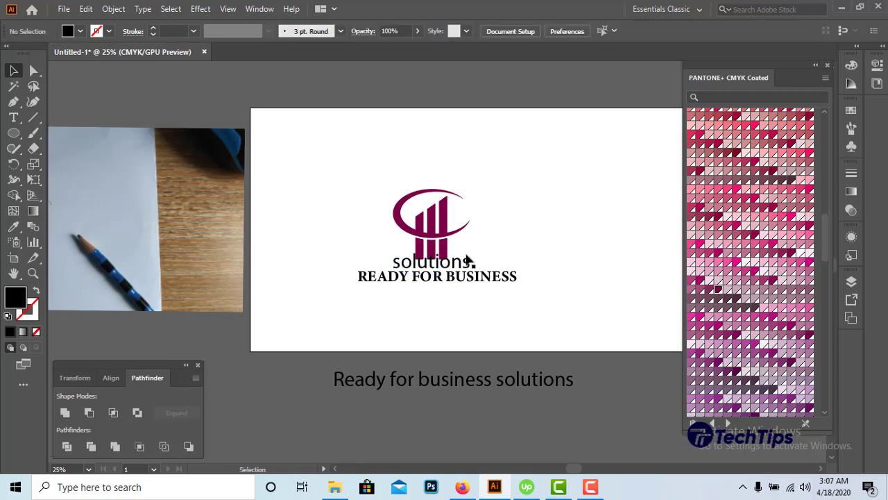
{"action": "left_click_drag", "start_coordinate": [467, 259], "coordinate": [470, 297]}
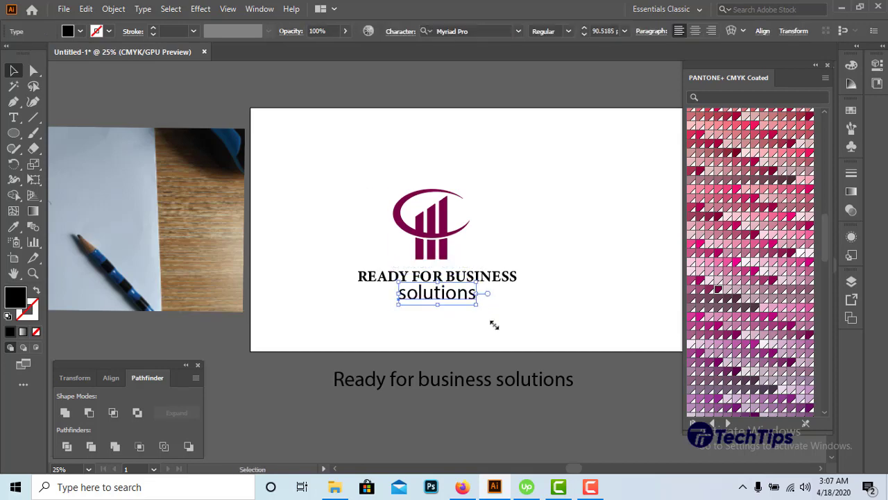
{"action": "key", "text": "ctrl+shift+k"}
{"action": "left_click", "coordinate": [498, 204]}
{"action": "left_click_drag", "start_coordinate": [564, 205], "coordinate": [367, 220]}
Step: Change the SOLUTIONS font to Acumin Variable Concept SemiCondensed
{"action": "left_click", "coordinate": [257, 306]}
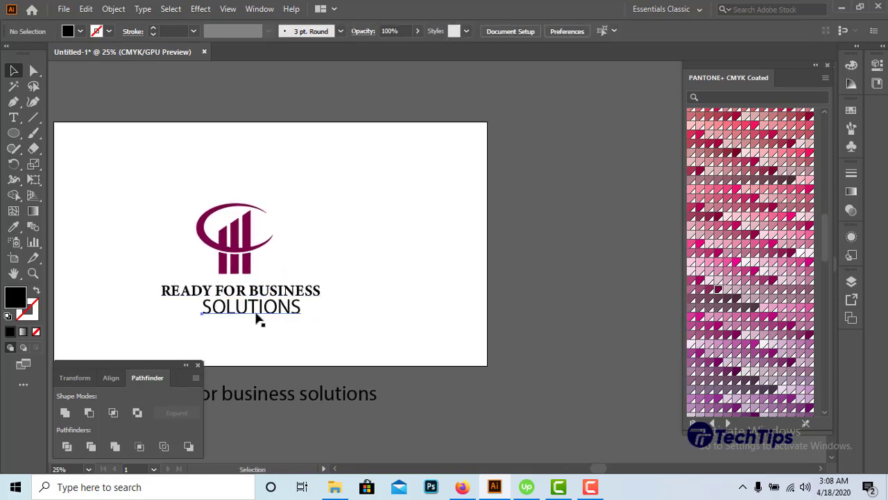
{"action": "left_click", "coordinate": [503, 32]}
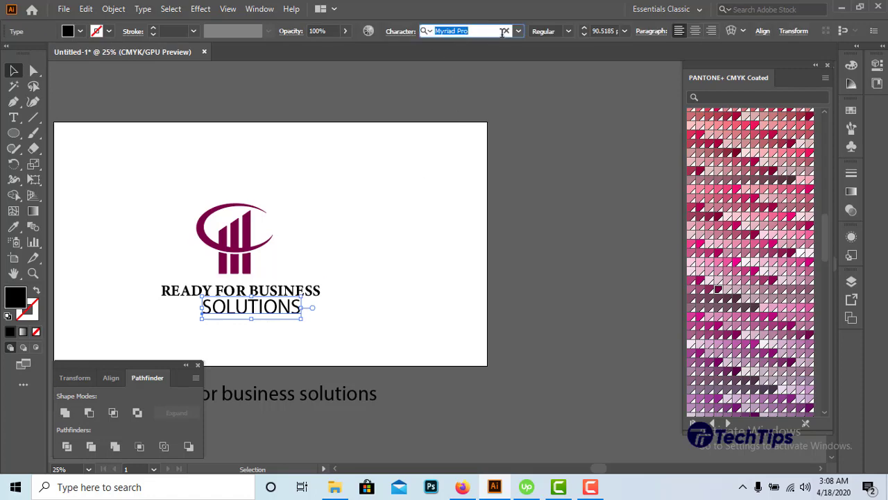
{"action": "type", "text": "acum"}
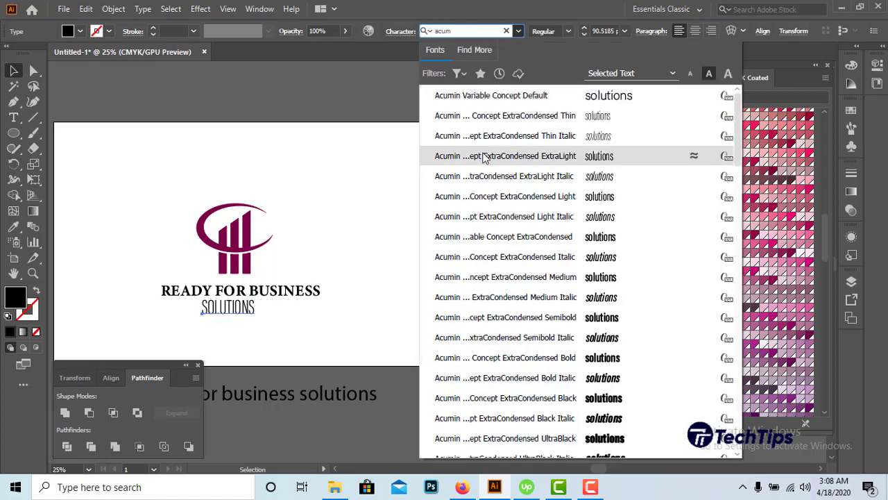
{"action": "scroll", "coordinate": [519, 338], "scroll_direction": "down", "scroll_amount": 1}
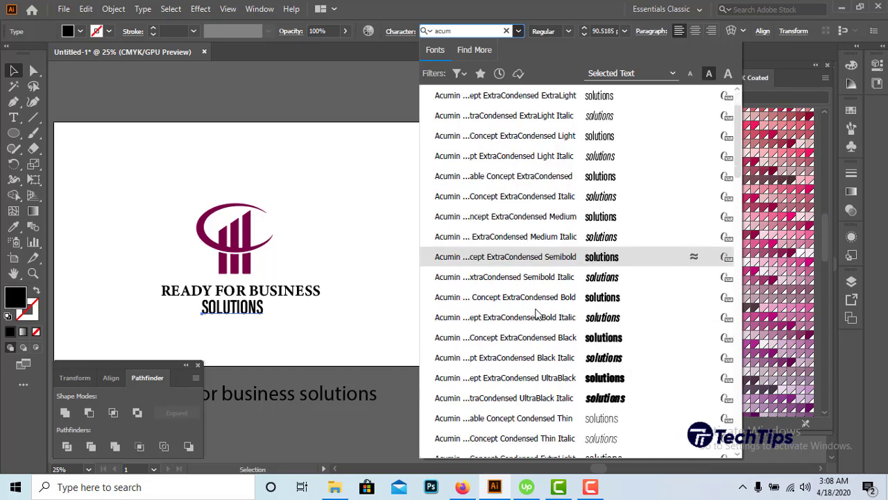
{"action": "scroll", "coordinate": [507, 347], "scroll_direction": "down", "scroll_amount": 4}
{"action": "scroll", "coordinate": [497, 367], "scroll_direction": "down", "scroll_amount": 2}
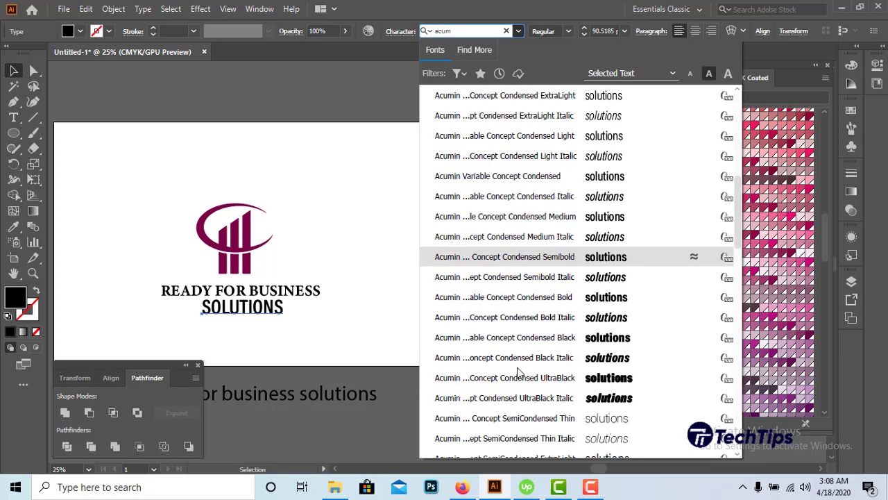
{"action": "scroll", "coordinate": [485, 368], "scroll_direction": "down", "scroll_amount": 3}
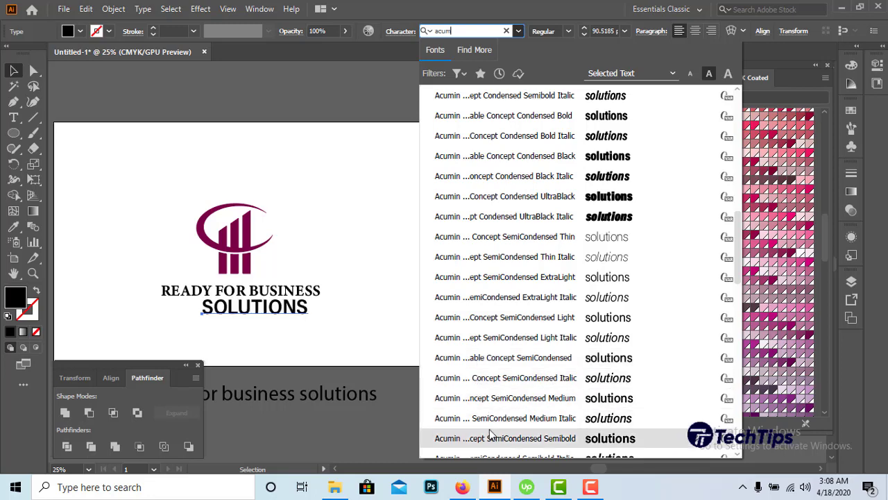
{"action": "left_click", "coordinate": [486, 358]}
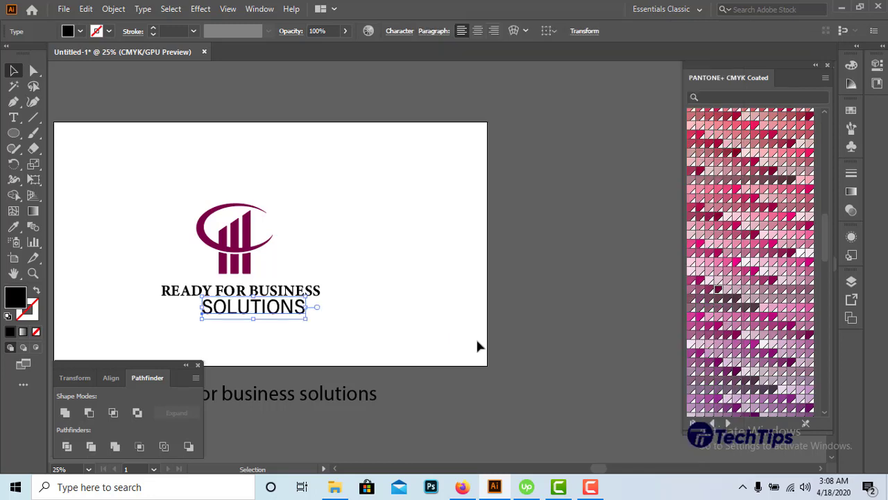
Step: Set SOLUTIONS to 52 pt with tracking 200, then select the icon and both text lines
{"action": "left_click", "coordinate": [400, 32]}
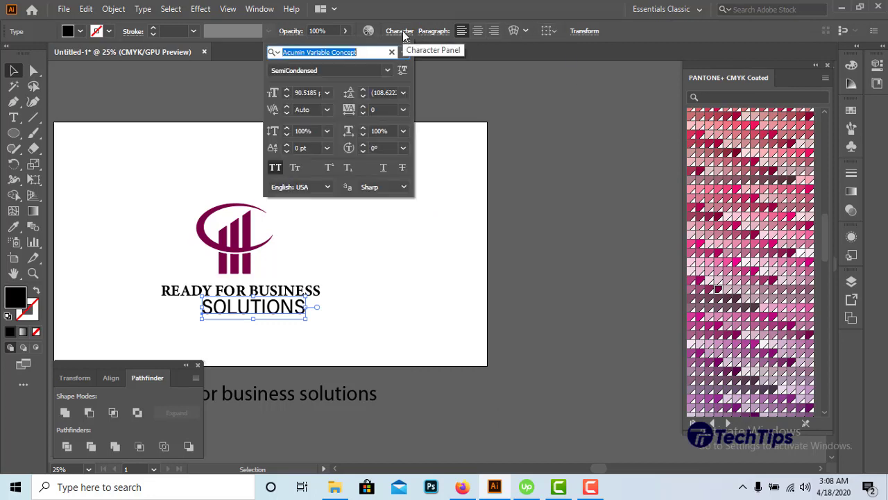
{"action": "left_click", "coordinate": [306, 92]}
{"action": "scroll", "coordinate": [311, 92], "scroll_direction": "down", "scroll_amount": 12}
{"action": "scroll", "coordinate": [312, 92], "scroll_direction": "down", "scroll_amount": 5}
{"action": "scroll", "coordinate": [311, 93], "scroll_direction": "down", "scroll_amount": 10}
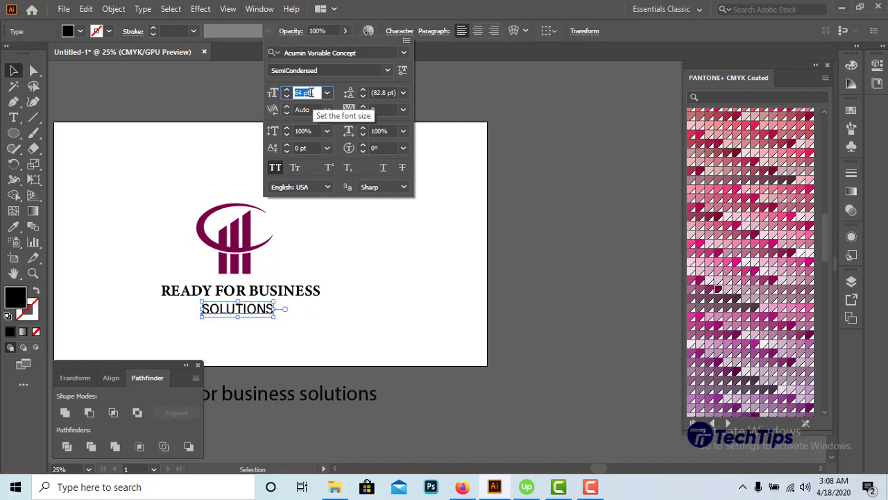
{"action": "scroll", "coordinate": [312, 92], "scroll_direction": "down", "scroll_amount": 2}
{"action": "scroll", "coordinate": [311, 92], "scroll_direction": "down", "scroll_amount": 5}
{"action": "scroll", "coordinate": [312, 92], "scroll_direction": "down", "scroll_amount": 2}
{"action": "scroll", "coordinate": [311, 92], "scroll_direction": "down", "scroll_amount": 3}
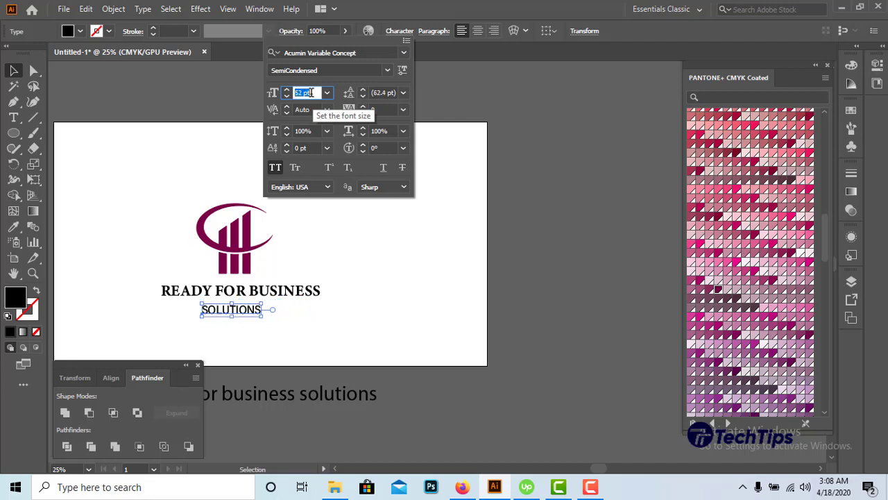
{"action": "left_click", "coordinate": [403, 109]}
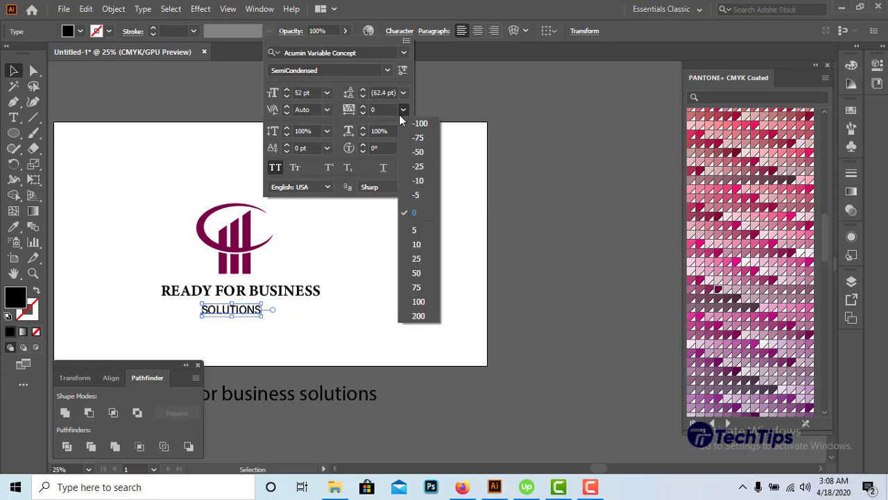
{"action": "left_click", "coordinate": [425, 316]}
{"action": "left_click", "coordinate": [413, 302]}
{"action": "left_click", "coordinate": [251, 179]}
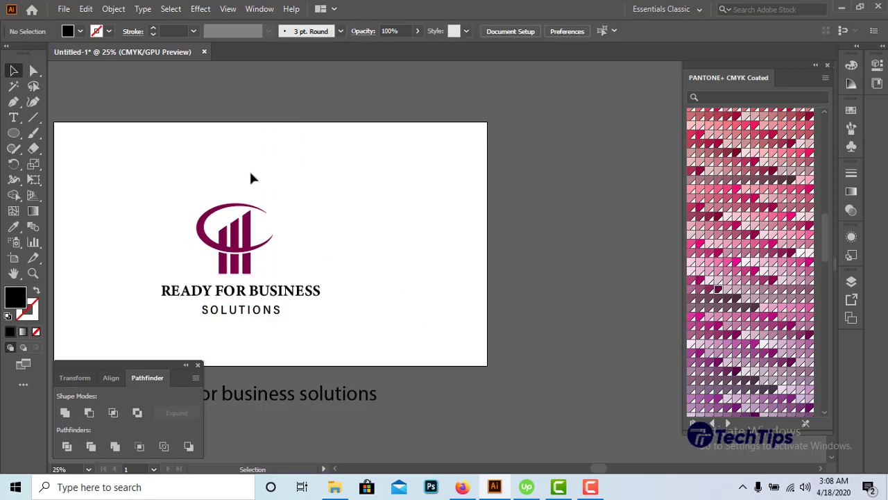
{"action": "left_click_drag", "start_coordinate": [257, 304], "coordinate": [399, 147]}
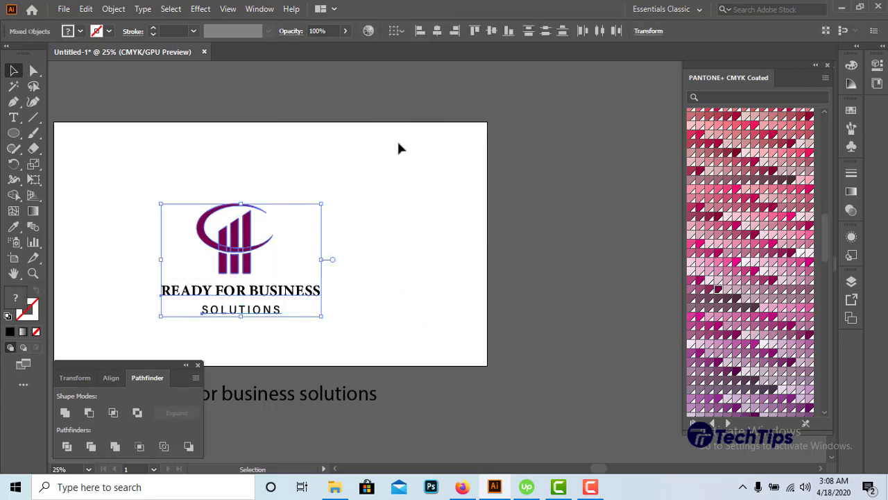
Step: Centre the icon and both text lines horizontally, aligned to the artboard
{"action": "left_click", "coordinate": [438, 31]}
{"action": "left_click", "coordinate": [430, 240]}
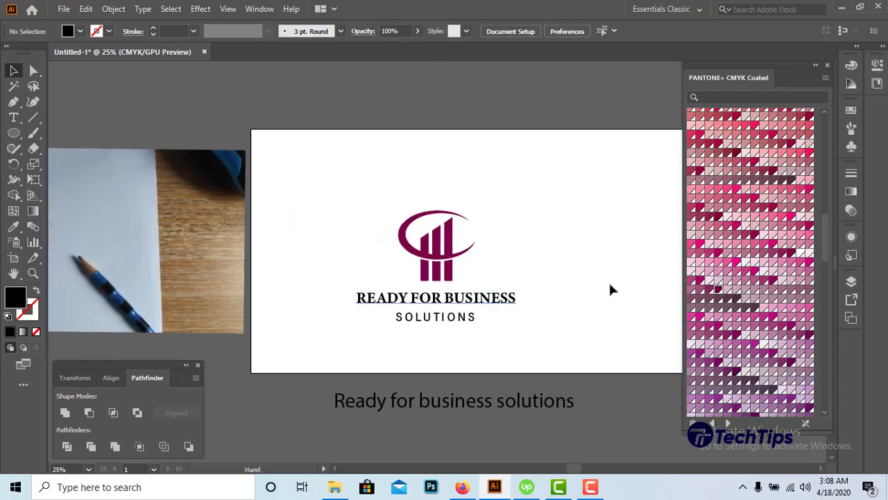
{"action": "left_click_drag", "start_coordinate": [266, 161], "coordinate": [410, 318]}
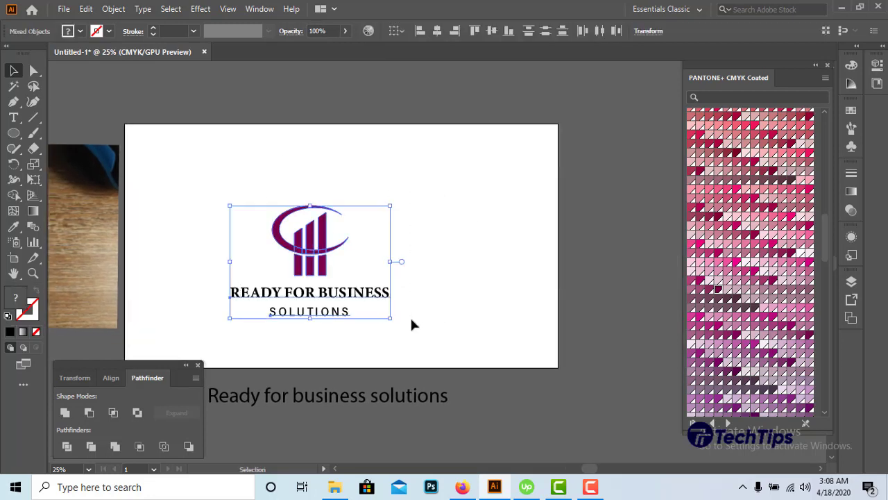
{"action": "left_click", "coordinate": [396, 30]}
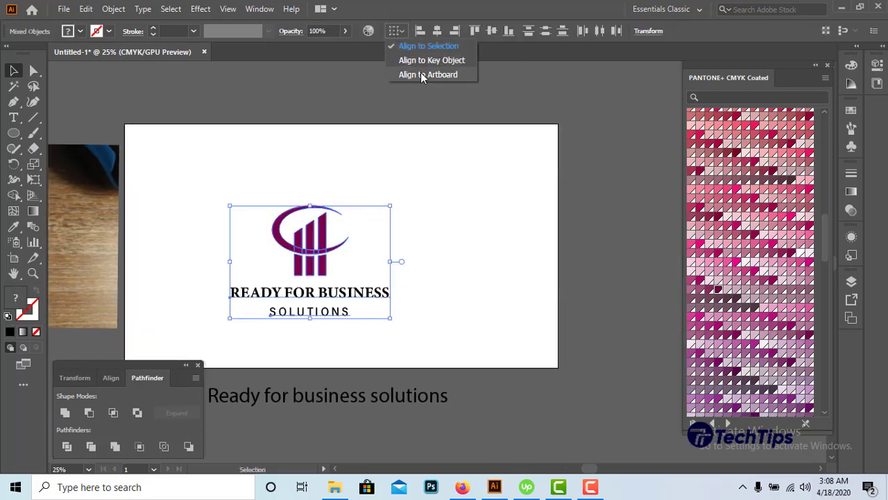
{"action": "left_click", "coordinate": [426, 74]}
{"action": "left_click", "coordinate": [437, 31]}
{"action": "left_click", "coordinate": [529, 231]}
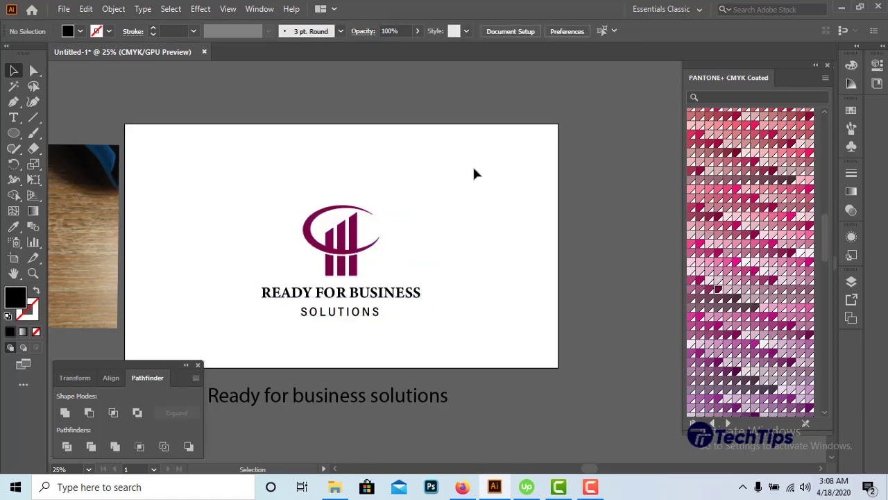
Step: Nudge READY FOR BUSINESS and SOLUTIONS upward to tighten the gap between them
{"action": "key", "text": "ctrl+equal"}
{"action": "key", "text": "ctrl+equal"}
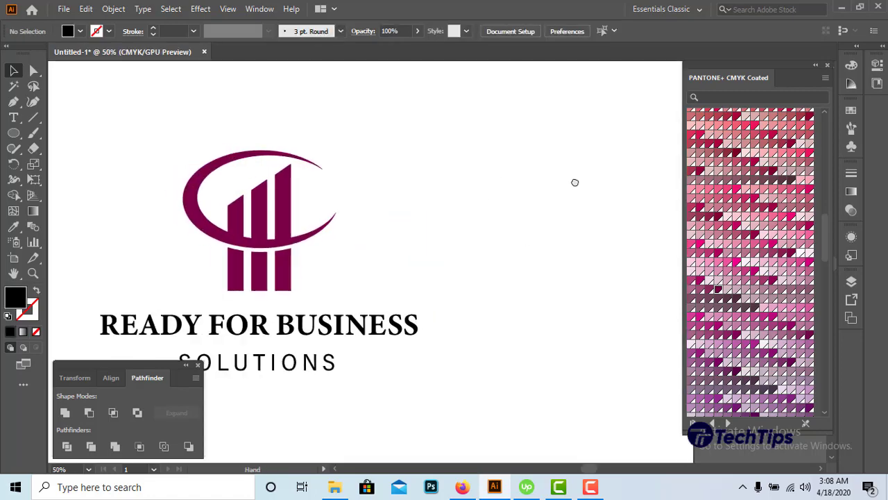
{"action": "scroll", "coordinate": [575, 183], "scroll_direction": "left", "scroll_amount": 3}
{"action": "left_click", "coordinate": [478, 330]}
{"action": "key", "text": "Up"}
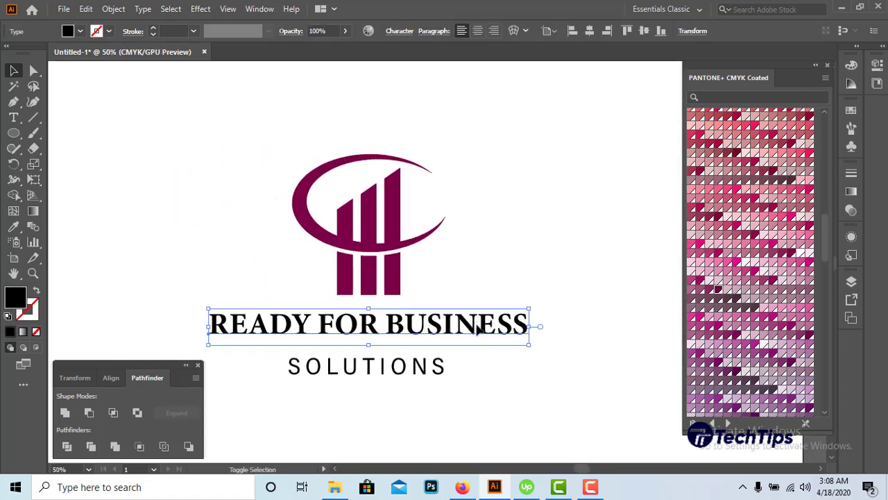
{"action": "key", "text": "Up"}
{"action": "key", "text": "Down"}
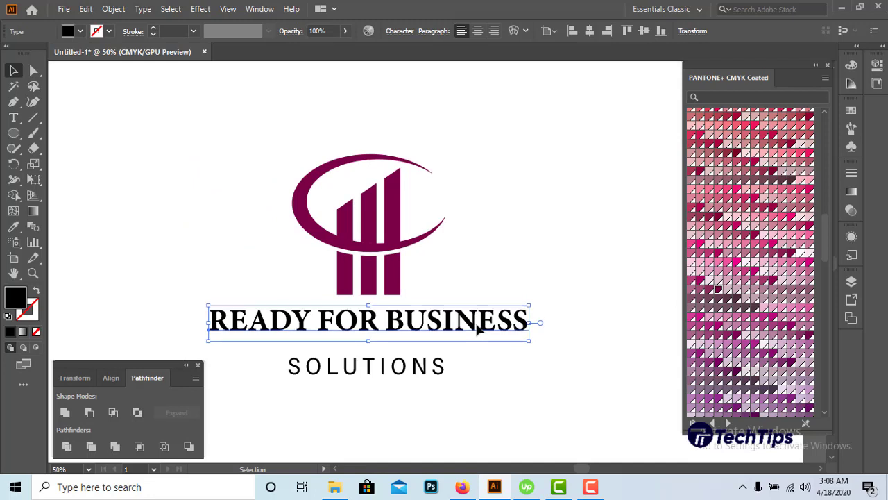
{"action": "left_click", "coordinate": [465, 375]}
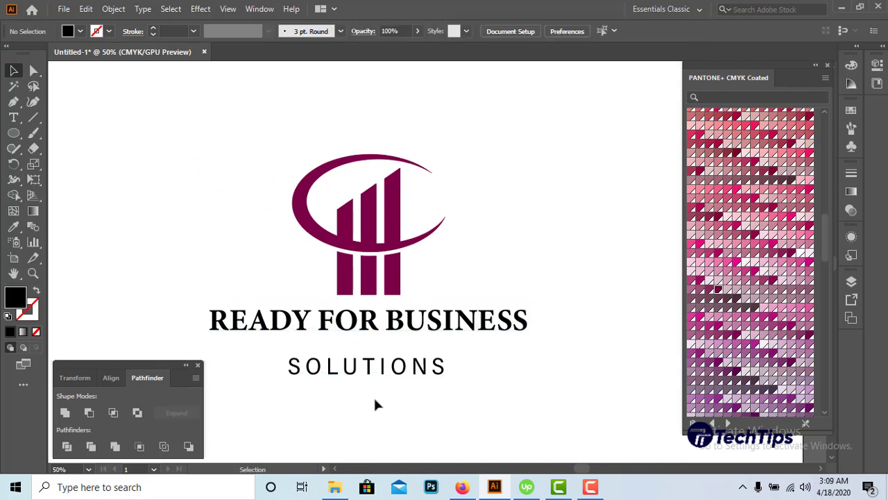
{"action": "left_click_drag", "start_coordinate": [375, 404], "coordinate": [466, 373]}
{"action": "key", "text": "Up"}
{"action": "key", "text": "Up"}
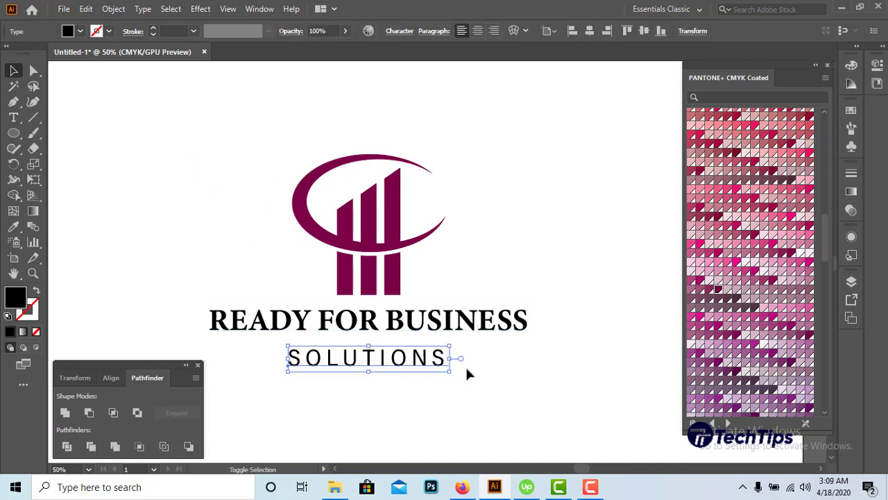
{"action": "key", "text": "Up"}
{"action": "key", "text": "Up"}
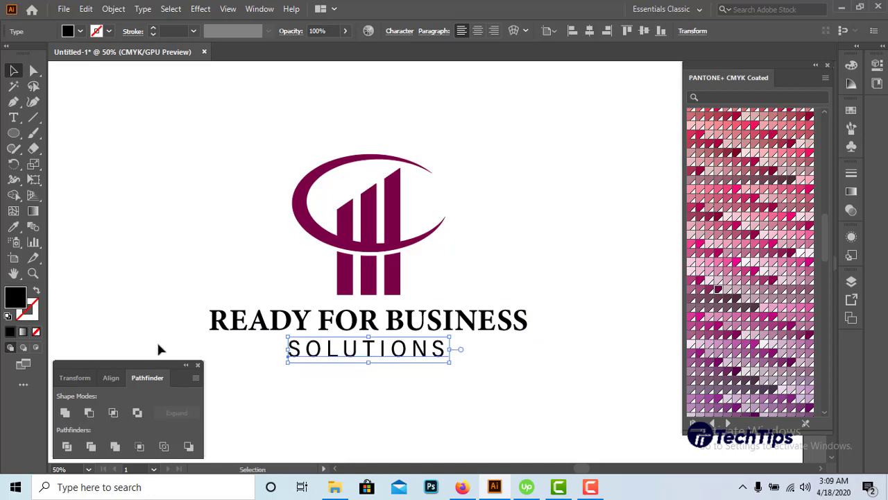
{"action": "left_click", "coordinate": [368, 320], "text": "shift"}
Step: Fill both text lines with the icon's magenta using the Eyedropper
{"action": "key", "text": "i"}
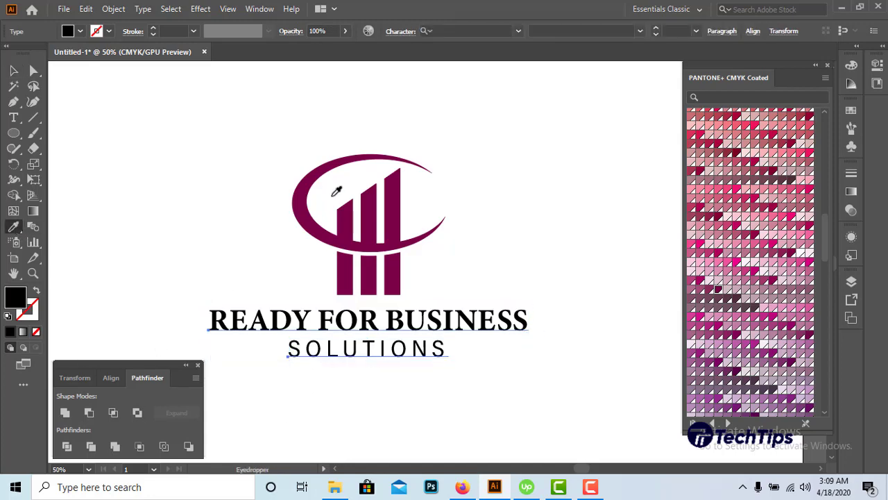
{"action": "left_click", "coordinate": [301, 208]}
{"action": "left_click", "coordinate": [14, 70]}
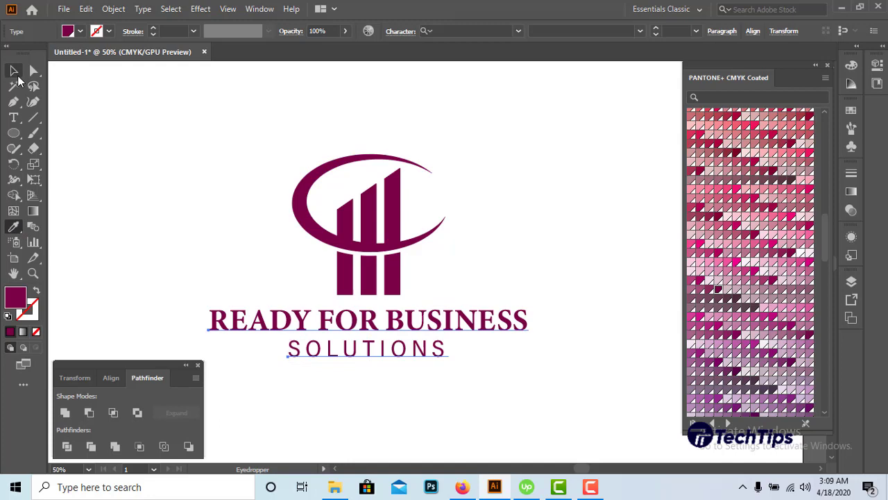
{"action": "left_click", "coordinate": [139, 154]}
{"action": "scroll", "coordinate": [142, 163], "scroll_direction": "down", "scroll_amount": 1}
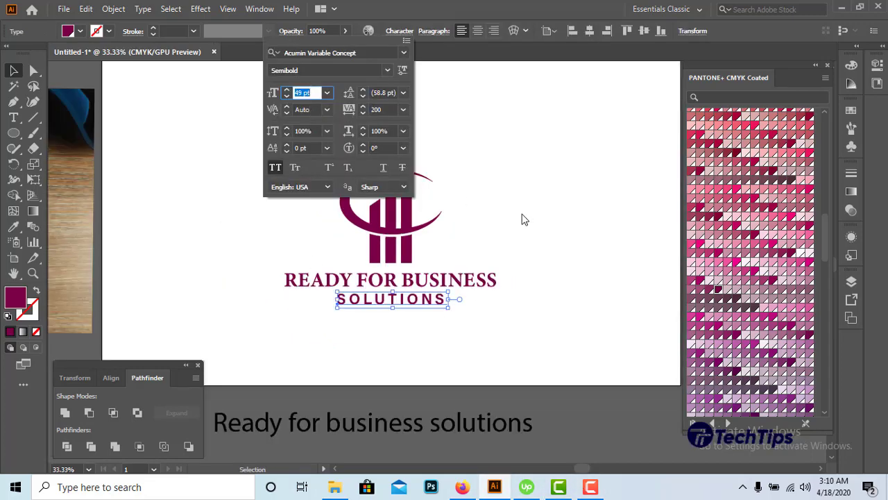
Step: Increase SOLUTIONS tracking to 270 and recentre the logo and text horizontally
{"action": "left_click", "coordinate": [384, 108]}
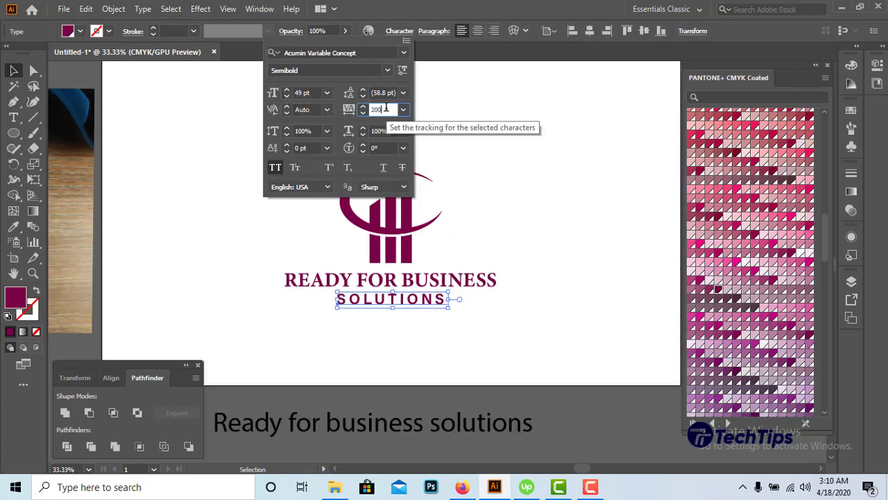
{"action": "key", "text": "Up"}
{"action": "key", "text": "Up"}
{"action": "key", "text": "Up"}
{"action": "key", "text": "Up"}
{"action": "key", "text": "Up"}
{"action": "key", "text": "Up"}
{"action": "key", "text": "Up"}
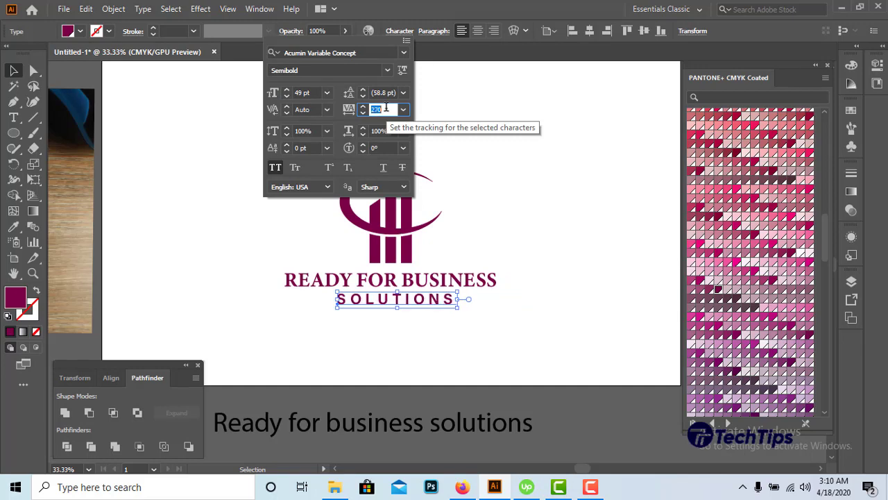
{"action": "key", "text": "Up"}
{"action": "key", "text": "Escape"}
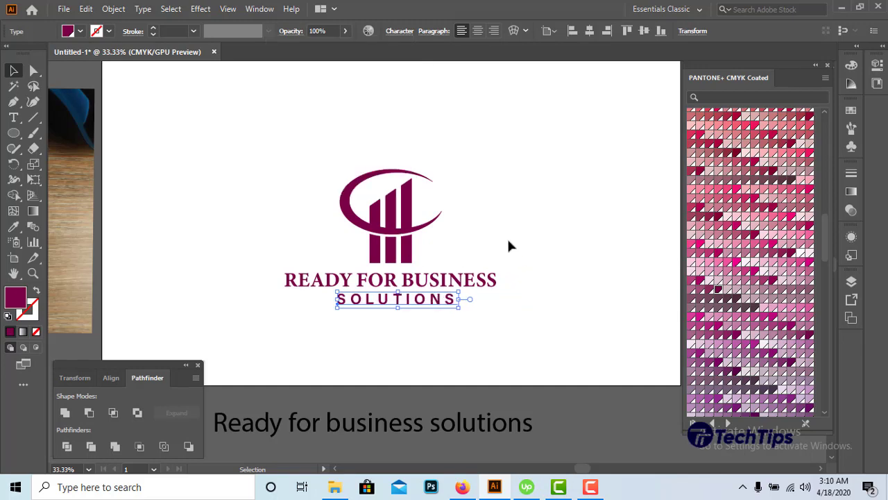
{"action": "left_click", "coordinate": [509, 245]}
{"action": "left_click_drag", "start_coordinate": [264, 143], "coordinate": [462, 310]}
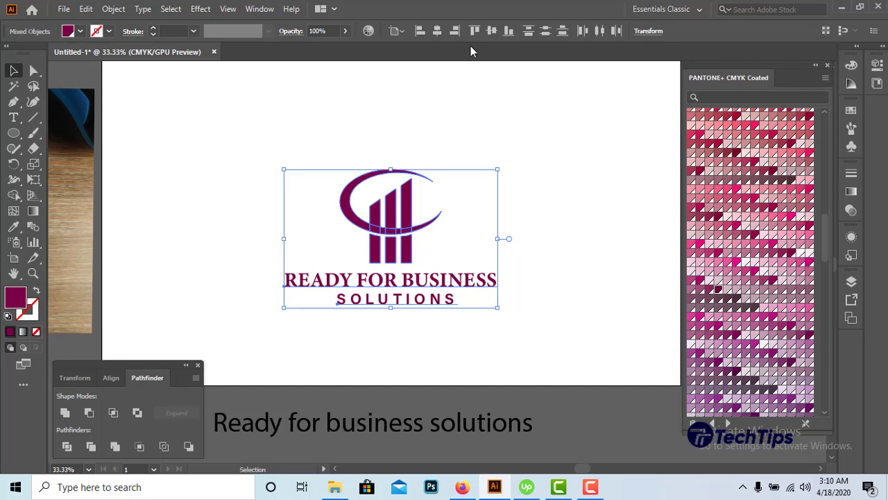
{"action": "left_click", "coordinate": [438, 31]}
{"action": "left_click", "coordinate": [574, 242]}
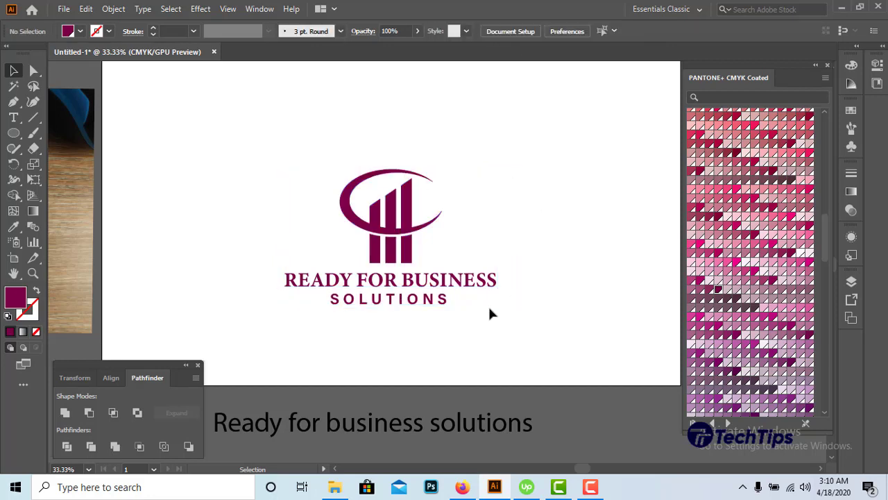
Step: Nudge SOLUTIONS two steps right so it sits centred under the heading
{"action": "left_click", "coordinate": [424, 308]}
{"action": "key", "text": "Right"}
{"action": "key", "text": "Right"}
{"action": "key", "text": "Right"}
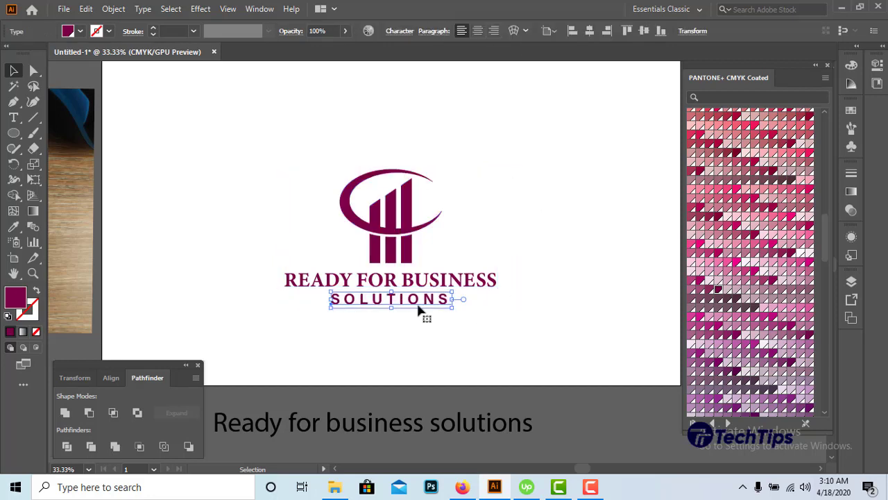
{"action": "key", "text": "Right"}
{"action": "key", "text": "Right"}
{"action": "key", "text": "Right"}
{"action": "key", "text": "Right"}
{"action": "key", "text": "Right"}
{"action": "key", "text": "Right"}
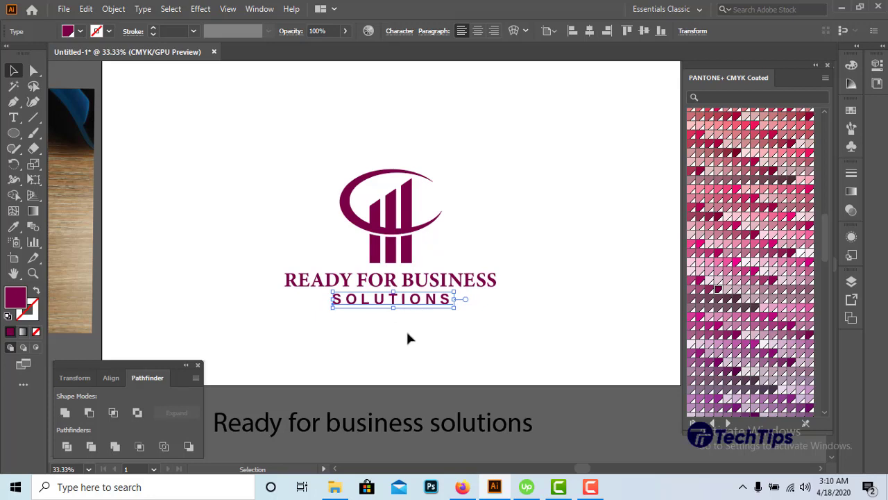
{"action": "left_click", "coordinate": [408, 338]}
{"action": "left_click", "coordinate": [287, 292]}
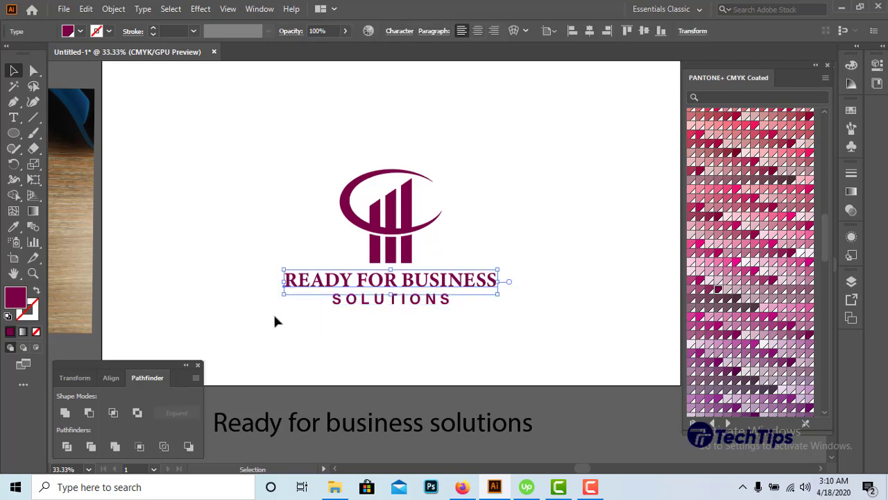
{"action": "left_click", "coordinate": [275, 321]}
{"action": "left_click_drag", "start_coordinate": [274, 148], "coordinate": [444, 313]}
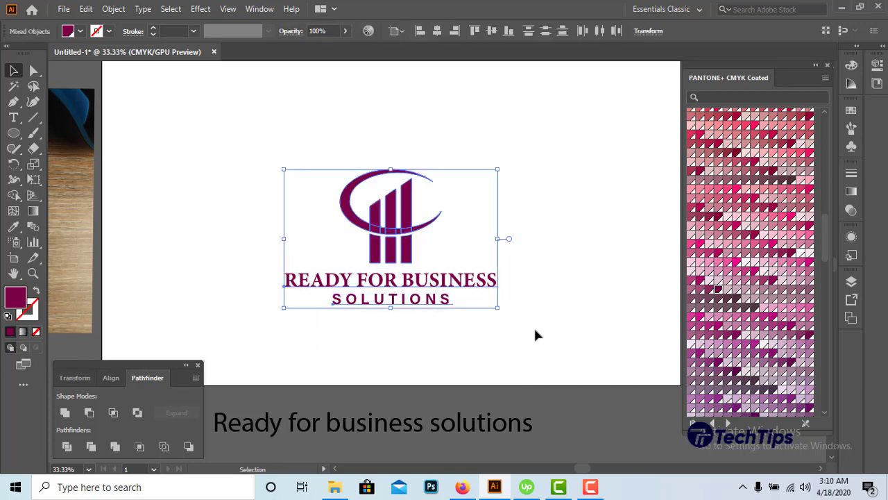
{"action": "left_click", "coordinate": [422, 345]}
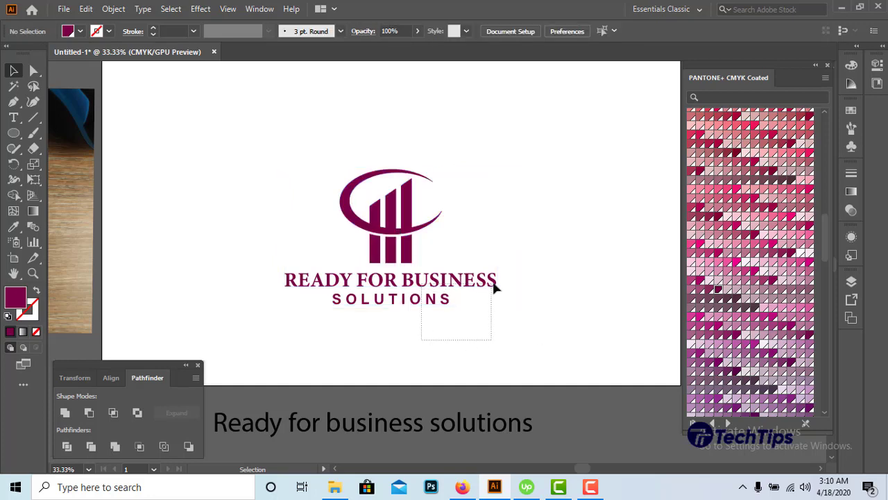
{"action": "left_click_drag", "start_coordinate": [494, 286], "coordinate": [502, 271]}
{"action": "left_click", "coordinate": [478, 322]}
{"action": "scroll", "coordinate": [477, 330], "scroll_direction": "up", "scroll_amount": 2}
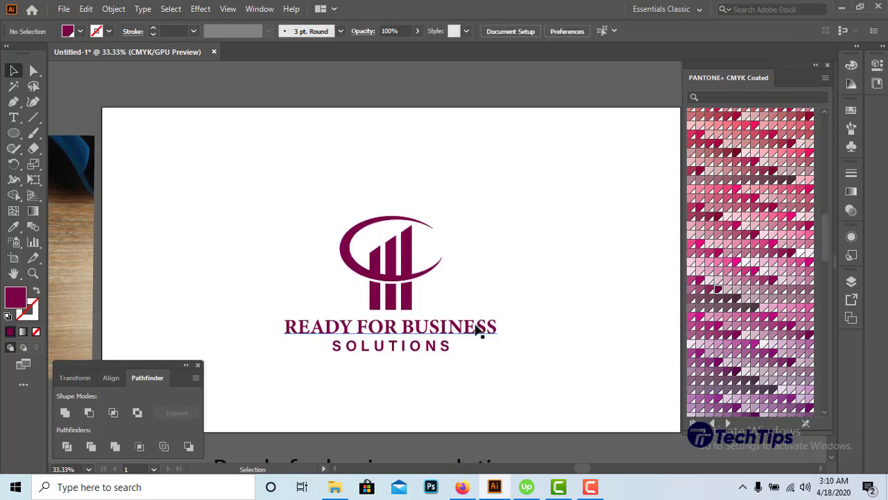
{"action": "left_click", "coordinate": [490, 331]}
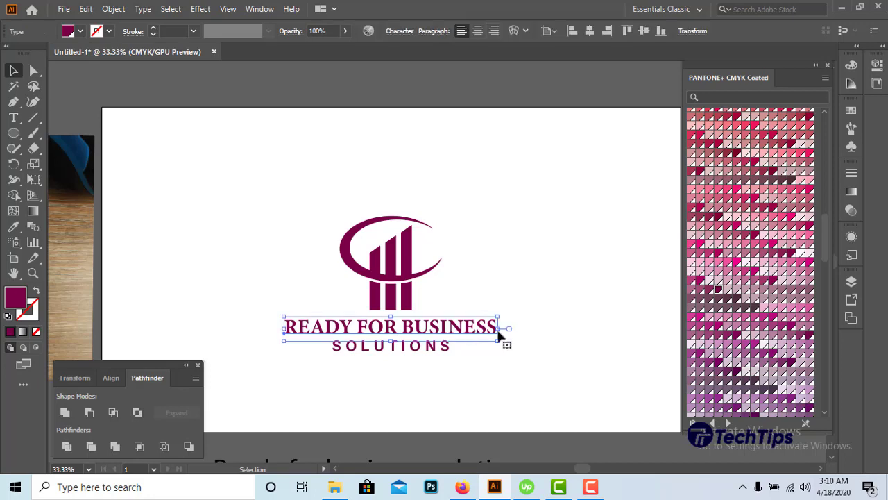
{"action": "left_click", "coordinate": [570, 299]}
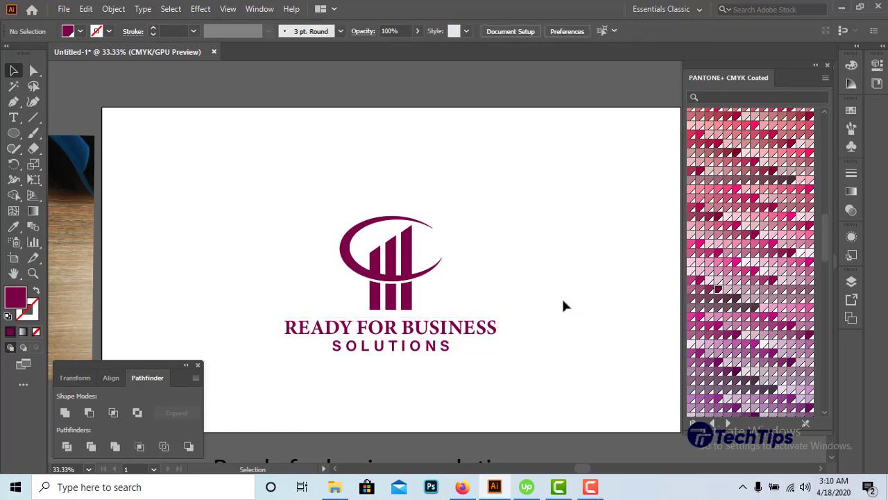
Step: Group the icon and both text lines, centre the group vertically, and open Save for Web
{"action": "left_click_drag", "start_coordinate": [286, 192], "coordinate": [536, 386]}
{"action": "key", "text": "a"}
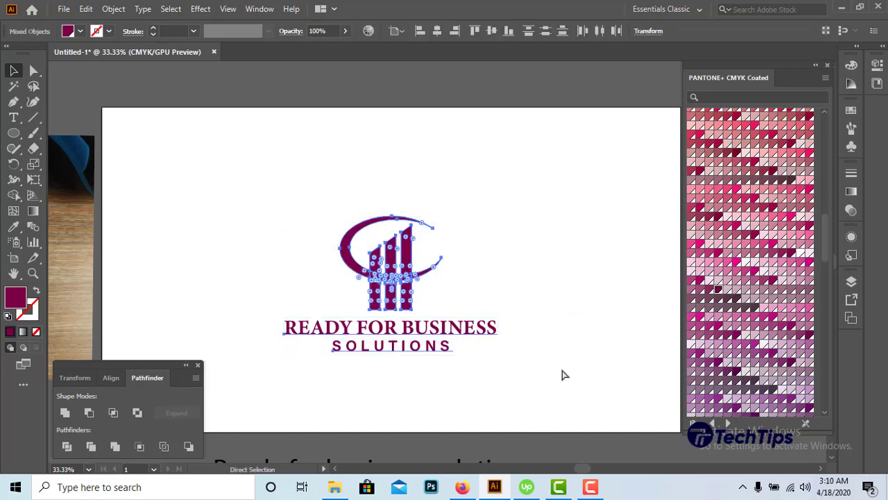
{"action": "key", "text": "v"}
{"action": "left_click", "coordinate": [539, 293]}
{"action": "left_click", "coordinate": [417, 220]}
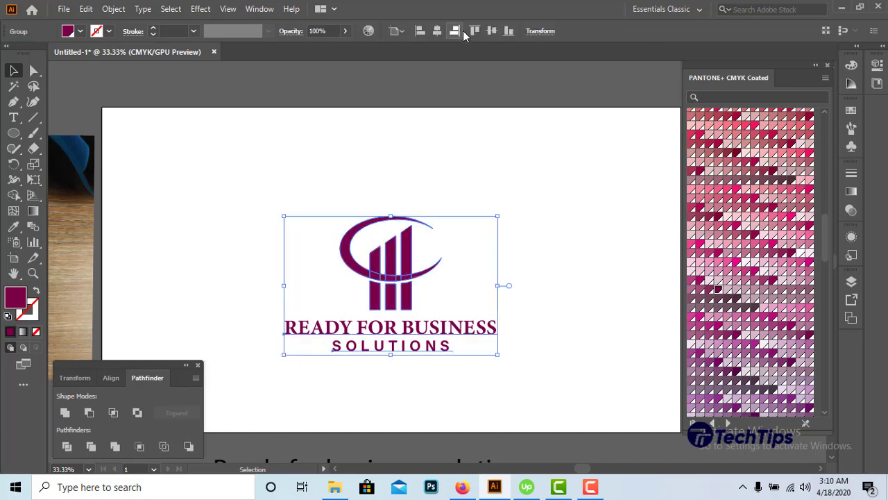
{"action": "left_click", "coordinate": [492, 31]}
{"action": "left_click", "coordinate": [528, 225]}
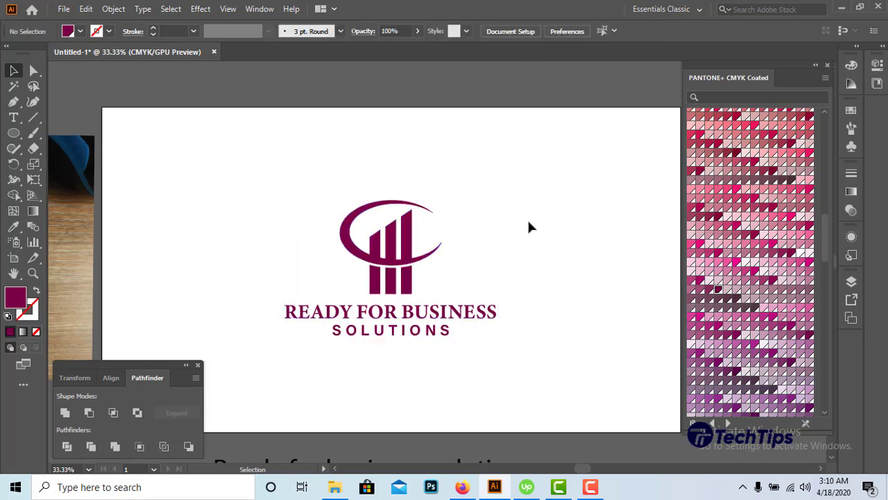
{"action": "scroll", "coordinate": [526, 226], "scroll_direction": "down", "scroll_amount": 2}
{"action": "scroll", "coordinate": [528, 226], "scroll_direction": "up", "scroll_amount": 2}
{"action": "scroll", "coordinate": [527, 225], "scroll_direction": "down", "scroll_amount": 1}
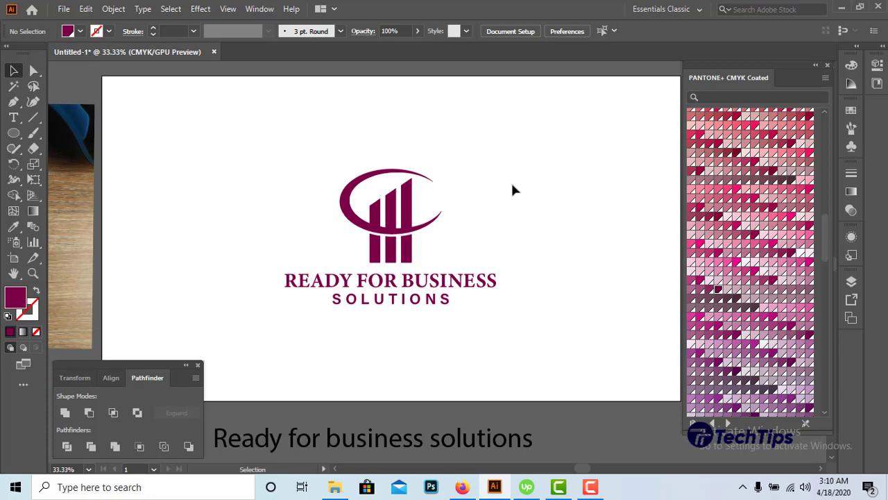
{"action": "key", "text": "ctrl+alt+shift+s"}
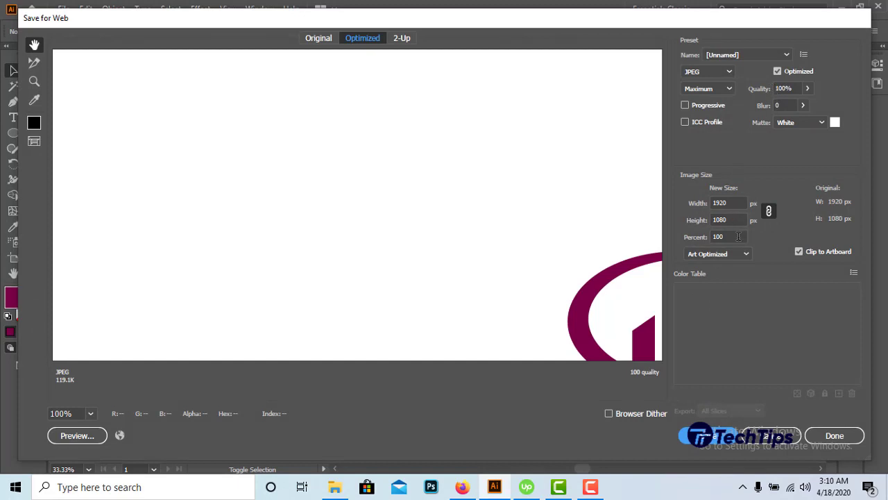
Step: Save the logo as a transparent PNG-24 named 'PNG' in Desktop > New folder (2)
{"action": "left_click", "coordinate": [718, 72]}
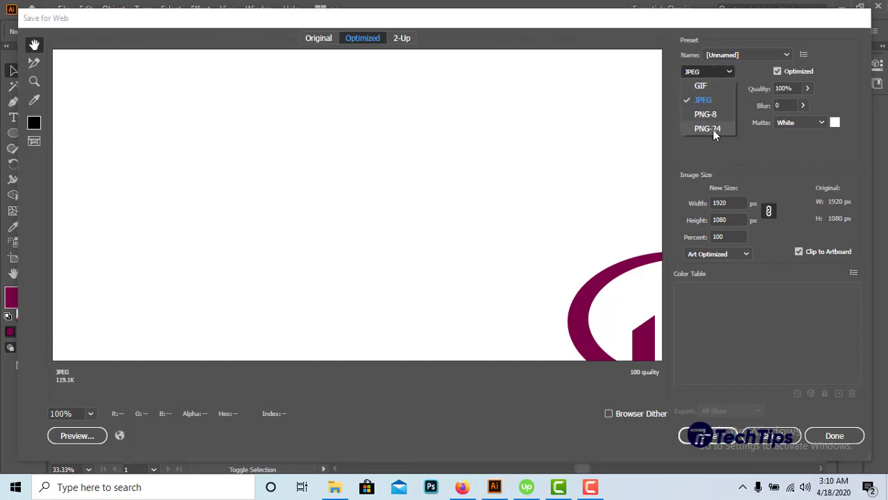
{"action": "left_click", "coordinate": [714, 130]}
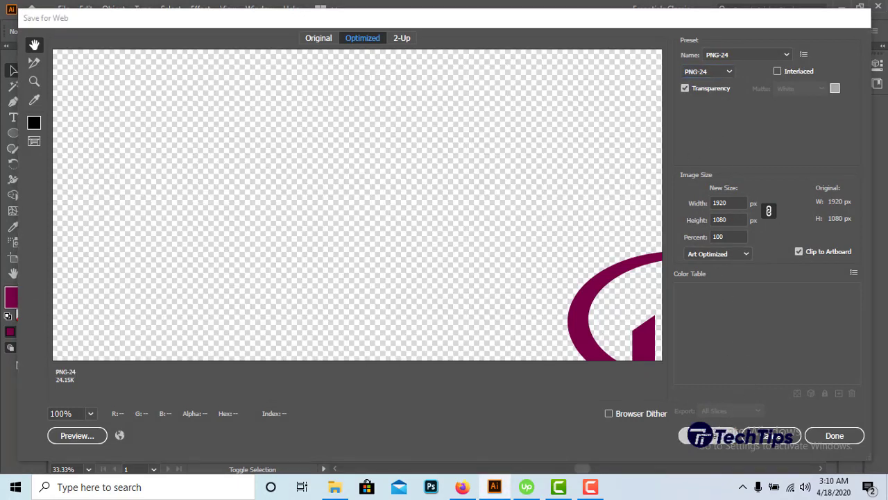
{"action": "left_click", "coordinate": [708, 435]}
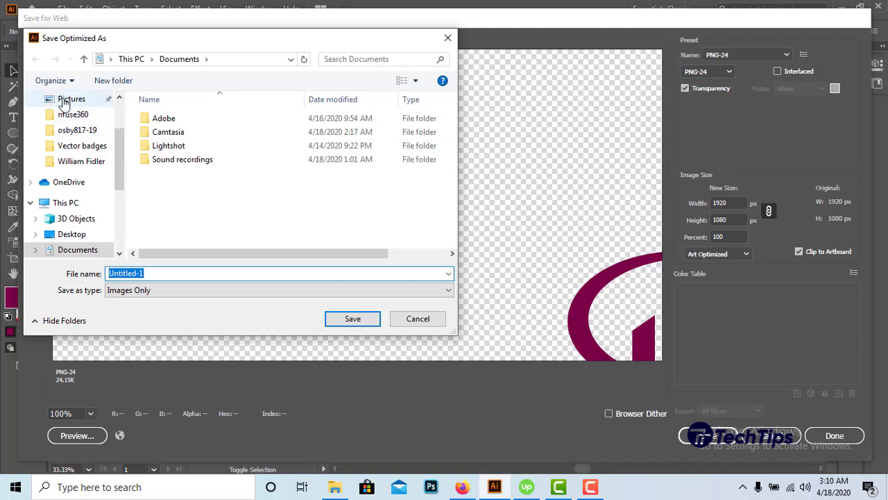
{"action": "left_click", "coordinate": [66, 238]}
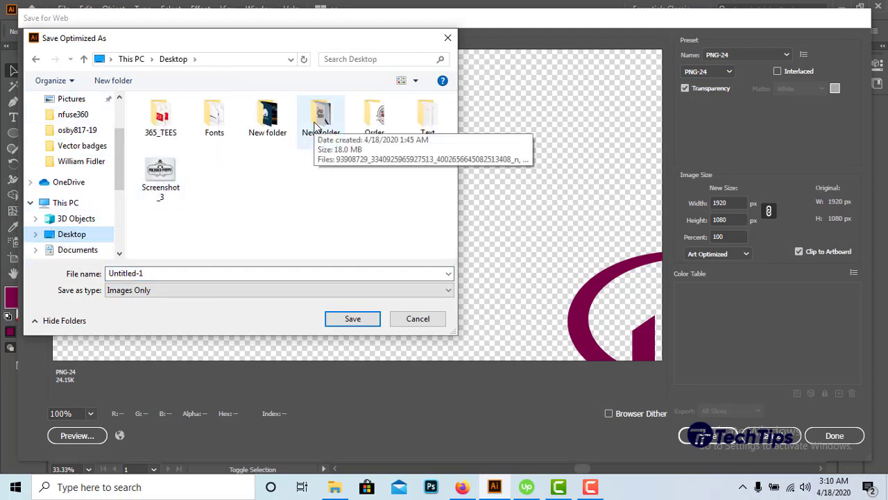
{"action": "double_click", "coordinate": [320, 118]}
{"action": "double_click", "coordinate": [191, 272]}
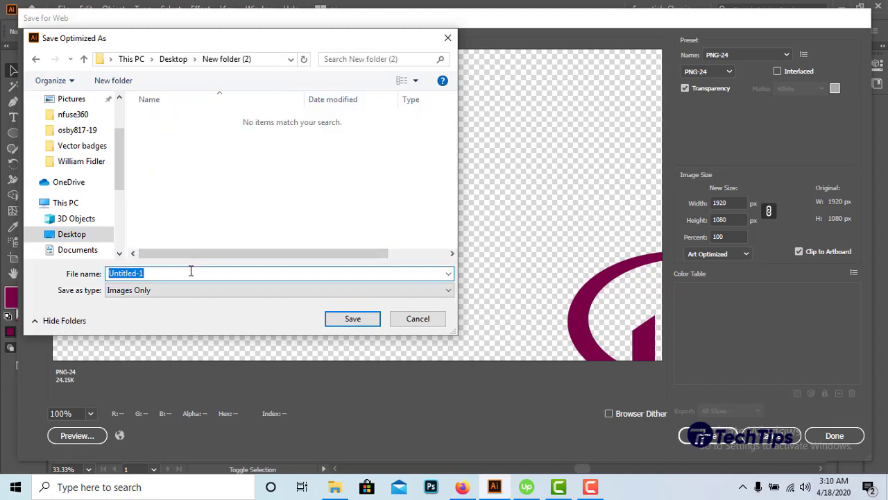
{"action": "type", "text": "PNG"}
{"action": "left_click", "coordinate": [352, 323]}
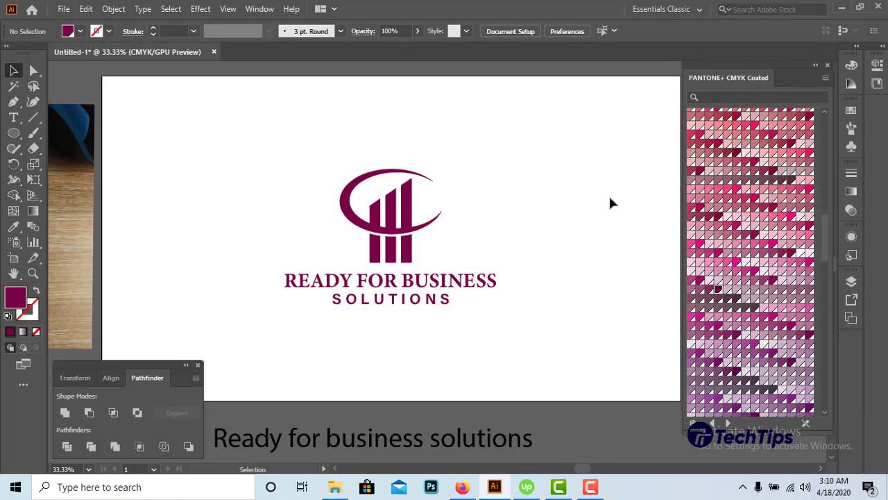
{"action": "left_click", "coordinate": [840, 8]}
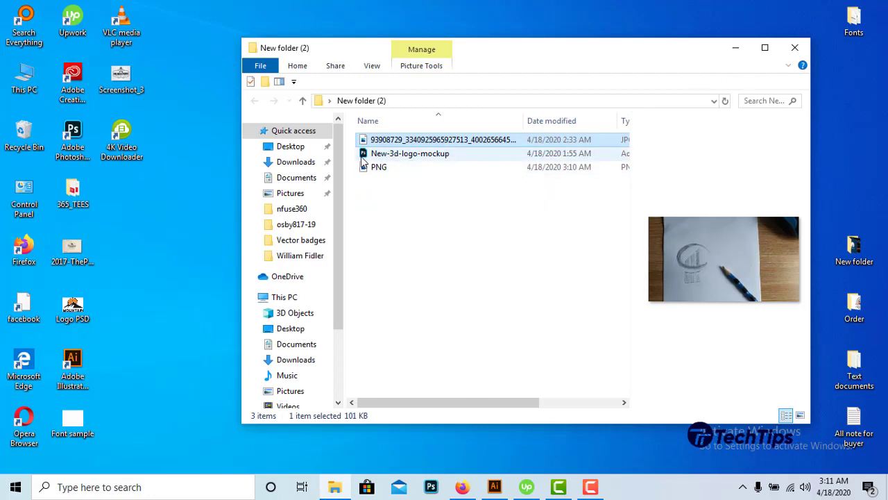
Step: Preview the New-3d-logo-mockup file in New folder (2)
{"action": "left_click", "coordinate": [367, 156]}
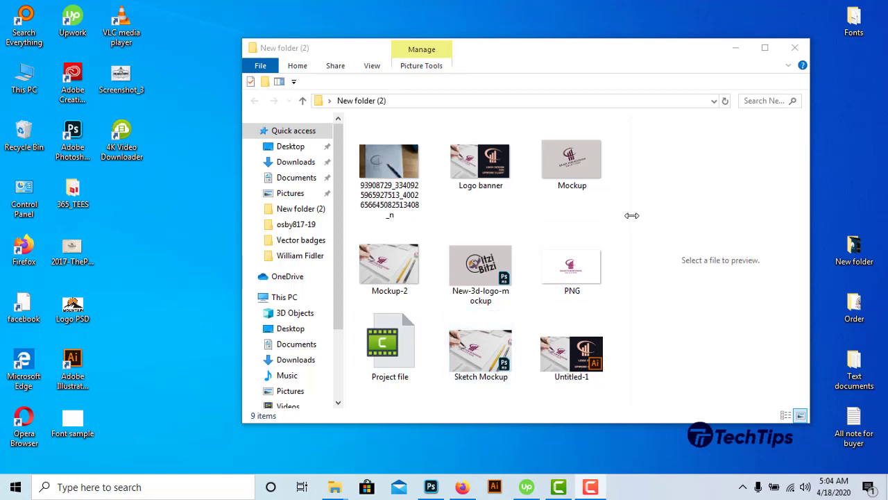
Step: Open Sketch Mockup.psd, edit its Artwork smart object, and choose PNG for Place Linked
{"action": "double_click", "coordinate": [501, 349]}
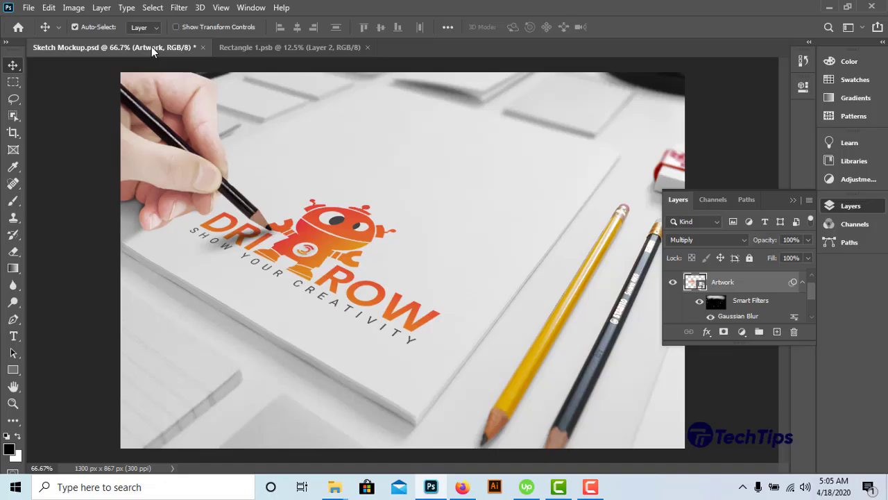
{"action": "left_click", "coordinate": [350, 47]}
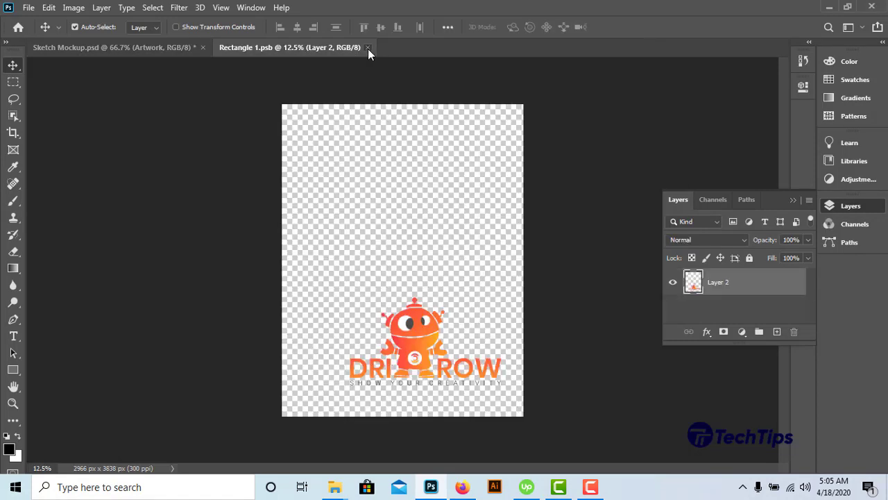
{"action": "left_click", "coordinate": [368, 47]}
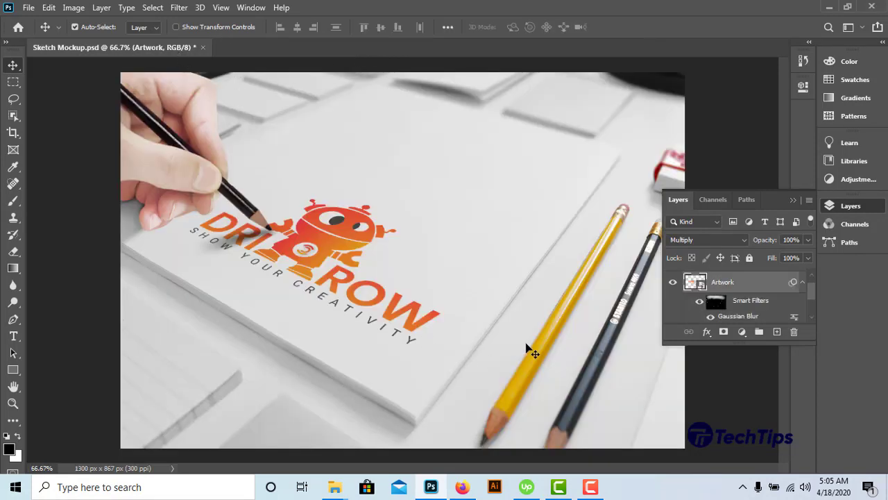
{"action": "double_click", "coordinate": [696, 281]}
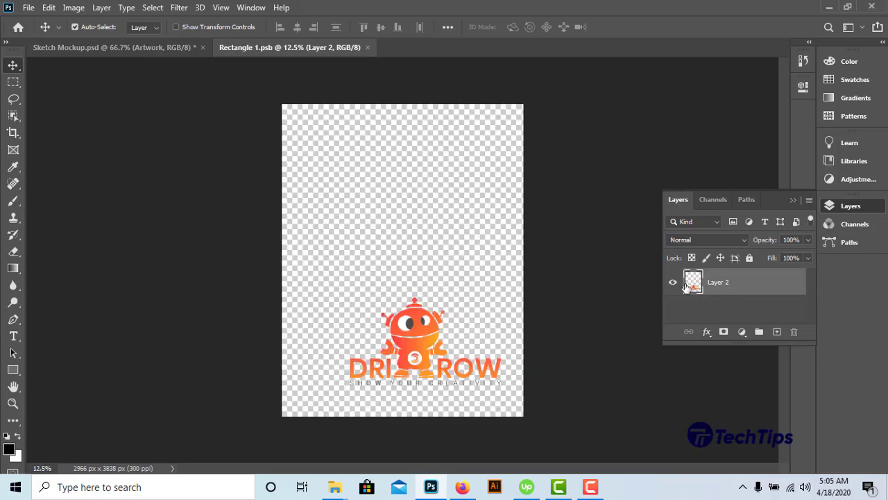
{"action": "left_click", "coordinate": [29, 8]}
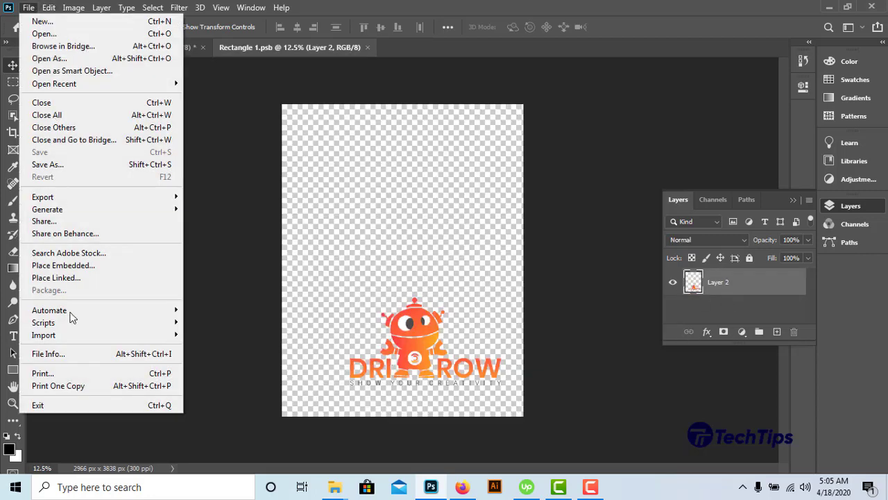
{"action": "left_click", "coordinate": [70, 278]}
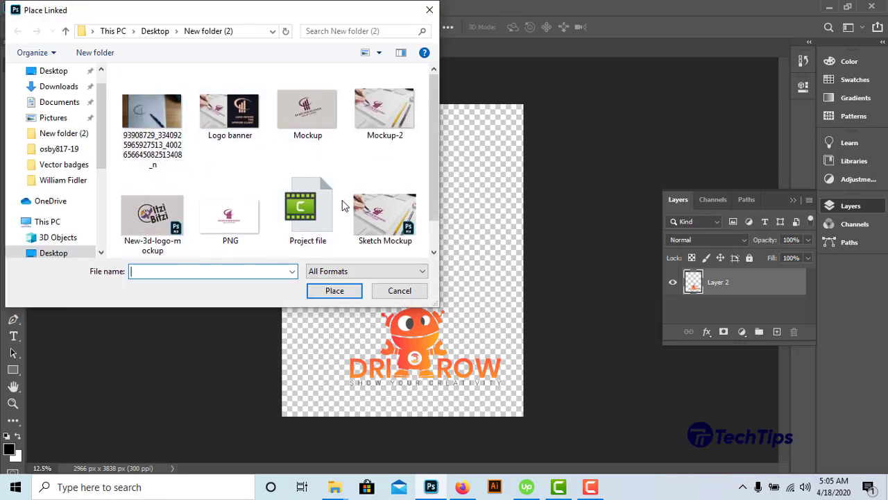
{"action": "scroll", "coordinate": [342, 200], "scroll_direction": "down", "scroll_amount": 1}
{"action": "left_click", "coordinate": [225, 173]}
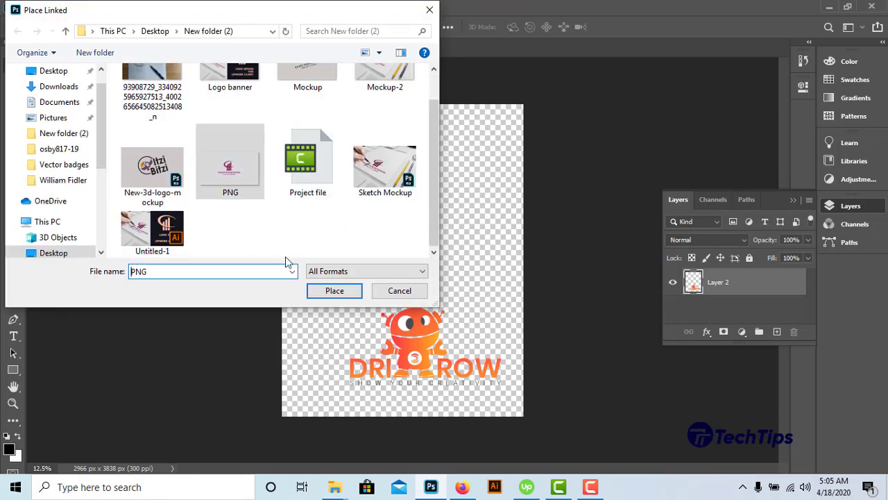
Step: Place the PNG logo over the robot logo, enlarged to about 67%
{"action": "left_click", "coordinate": [333, 291]}
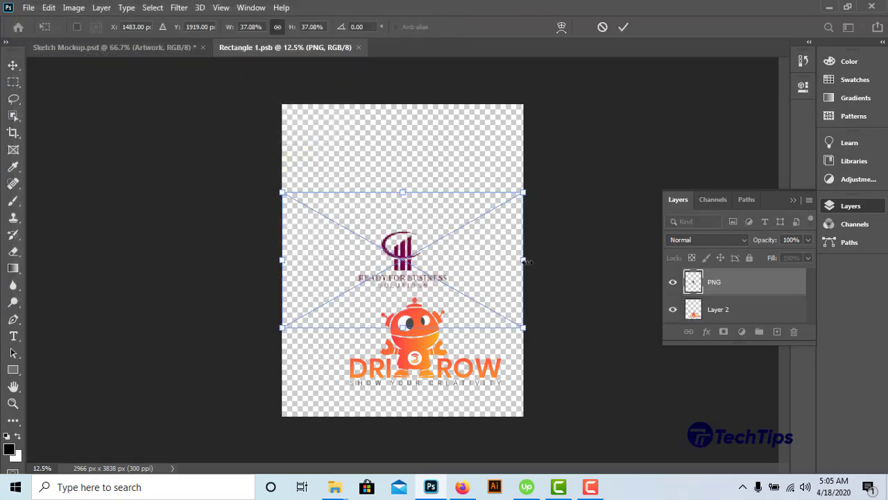
{"action": "left_click_drag", "start_coordinate": [407, 254], "coordinate": [410, 325]}
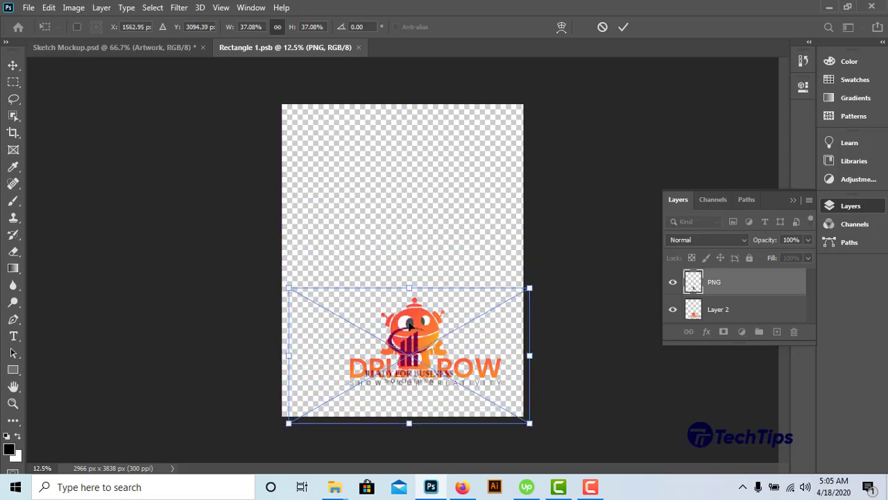
{"action": "left_click_drag", "start_coordinate": [412, 288], "coordinate": [409, 177]}
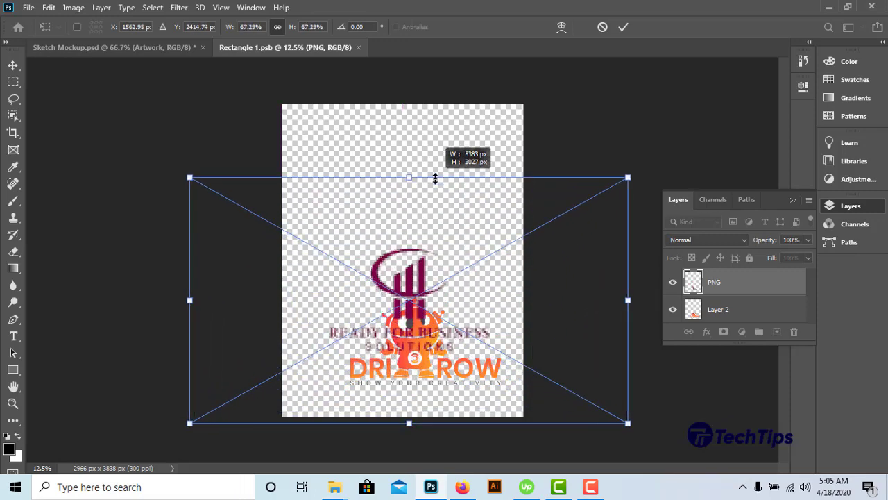
{"action": "left_click_drag", "start_coordinate": [403, 293], "coordinate": [419, 326]}
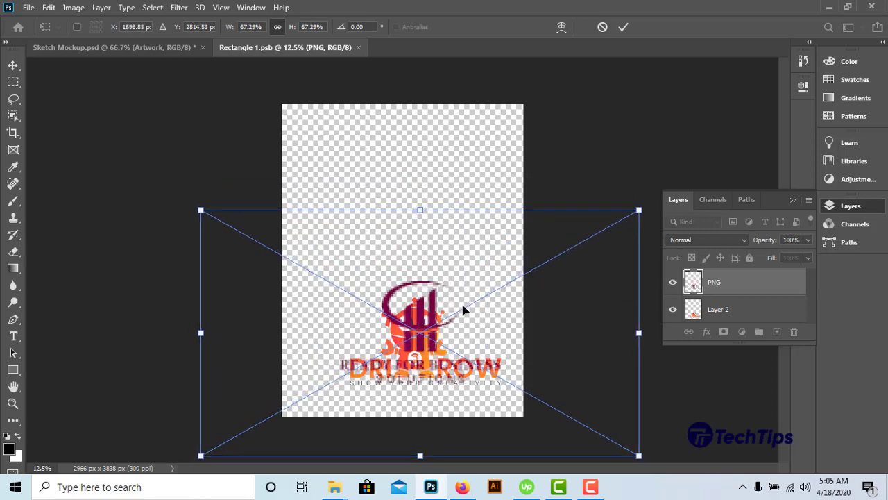
{"action": "key", "text": "Return"}
Step: Hide the orange robot logo layer and save the smart object's contents
{"action": "left_click", "coordinate": [678, 314]}
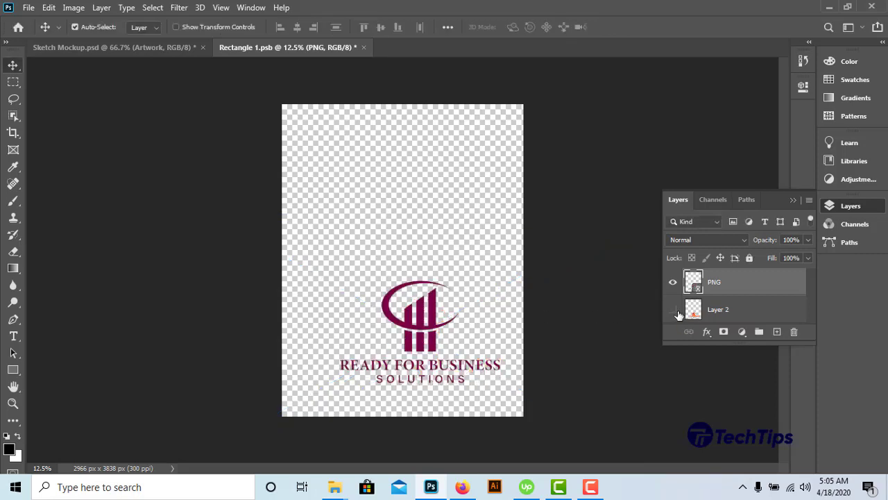
{"action": "left_click", "coordinate": [673, 310]}
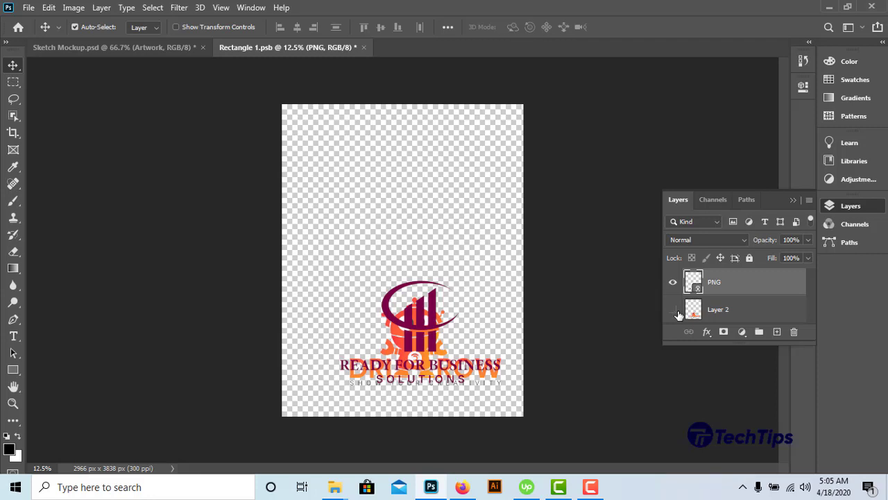
{"action": "left_click", "coordinate": [678, 313]}
{"action": "key", "text": "ctrl+s"}
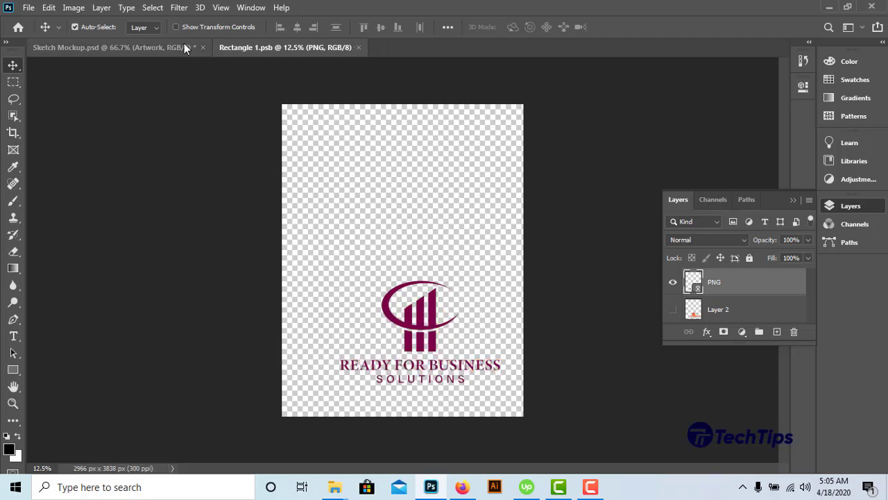
{"action": "left_click", "coordinate": [182, 44]}
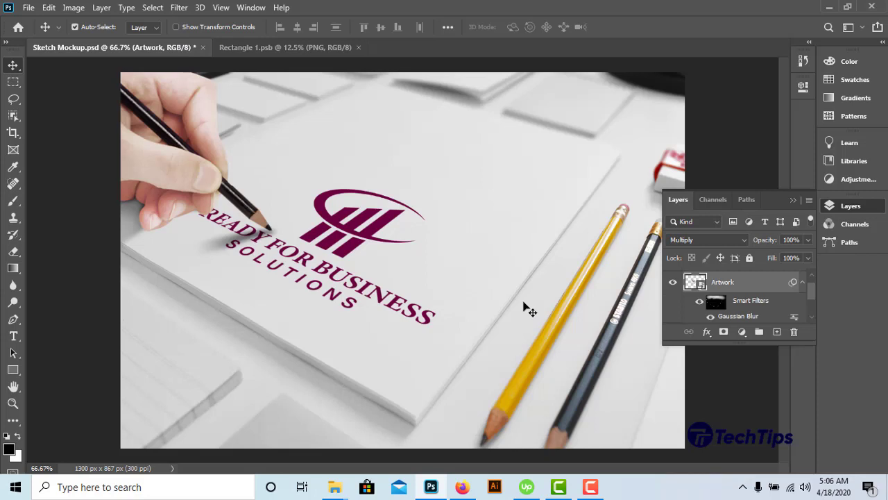
{"action": "left_click", "coordinate": [591, 487]}
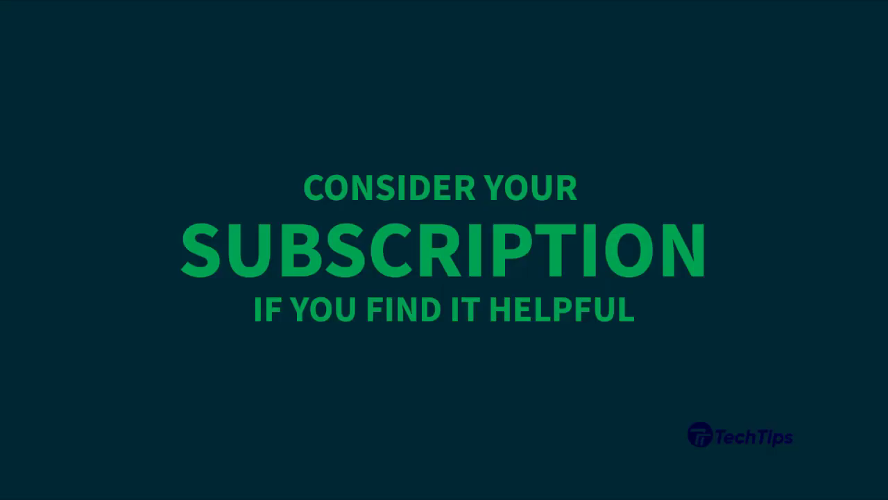